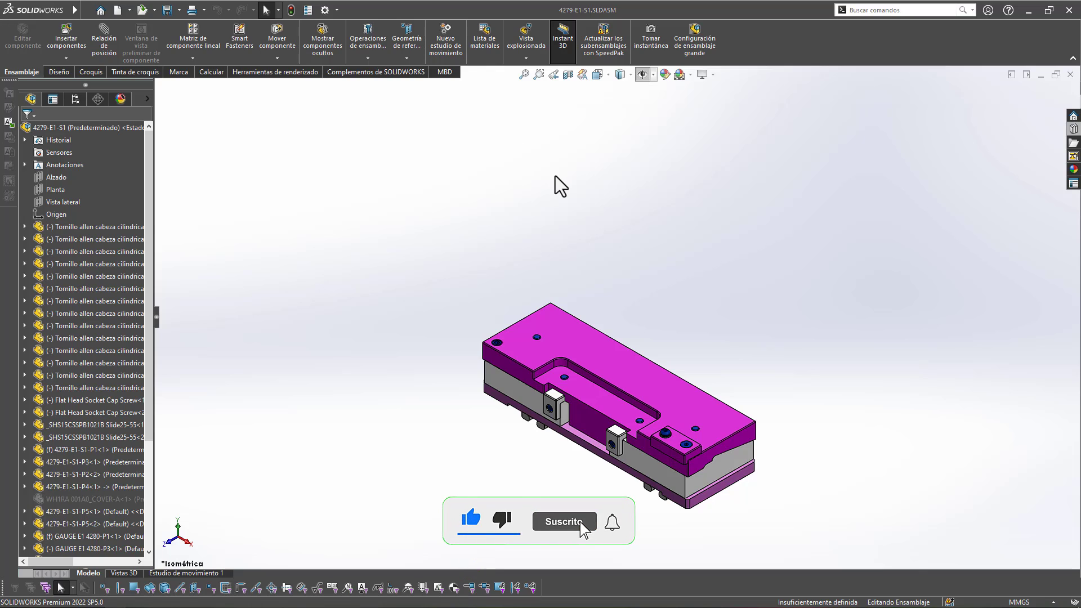
Step: Orbit the magenta fixture assembly to view it from another angle
{"action": "mouse_move", "coordinate": [598, 221]}
{"action": "middle_mouse_down"}
{"action": "mouse_move", "coordinate": [695, 143]}
{"action": "mouse_move", "coordinate": [687, 218]}
{"action": "mouse_move", "coordinate": [741, 215]}
{"action": "mouse_move", "coordinate": [688, 310]}
{"action": "mouse_move", "coordinate": [712, 313]}
{"action": "mouse_move", "coordinate": [642, 349]}
{"action": "mouse_move", "coordinate": [714, 292]}
{"action": "mouse_move", "coordinate": [731, 292]}
{"action": "mouse_move", "coordinate": [512, 386]}
{"action": "mouse_move", "coordinate": [518, 362]}
{"action": "mouse_move", "coordinate": [594, 282]}
{"action": "mouse_move", "coordinate": [579, 340]}
{"action": "mouse_move", "coordinate": [640, 338]}
{"action": "mouse_move", "coordinate": [602, 371]}
{"action": "mouse_move", "coordinate": [637, 302]}
{"action": "mouse_move", "coordinate": [610, 313]}
{"action": "mouse_move", "coordinate": [603, 290]}
{"action": "middle_mouse_up"}
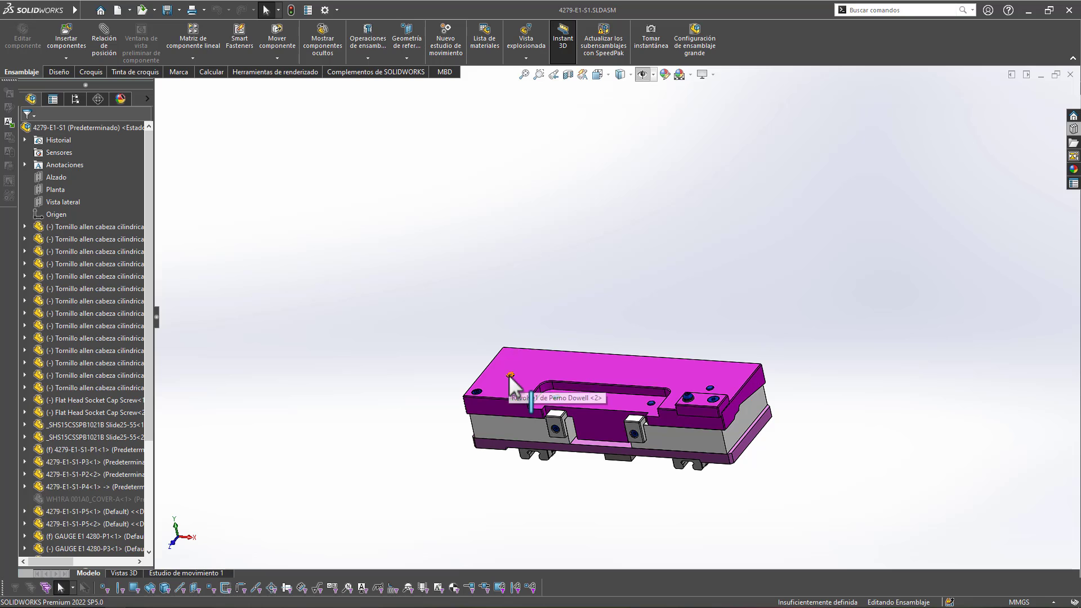
Step: Orbit the model to see its underside and select the Perno Dowell <1> pin
{"action": "scroll", "coordinate": [510, 377], "scroll_direction": "down", "scroll_amount": 3}
{"action": "mouse_move", "coordinate": [509, 374]}
{"action": "middle_mouse_down"}
{"action": "mouse_move", "coordinate": [581, 214]}
{"action": "mouse_move", "coordinate": [664, 176]}
{"action": "mouse_move", "coordinate": [705, 126]}
{"action": "mouse_move", "coordinate": [366, 331]}
{"action": "middle_mouse_up"}
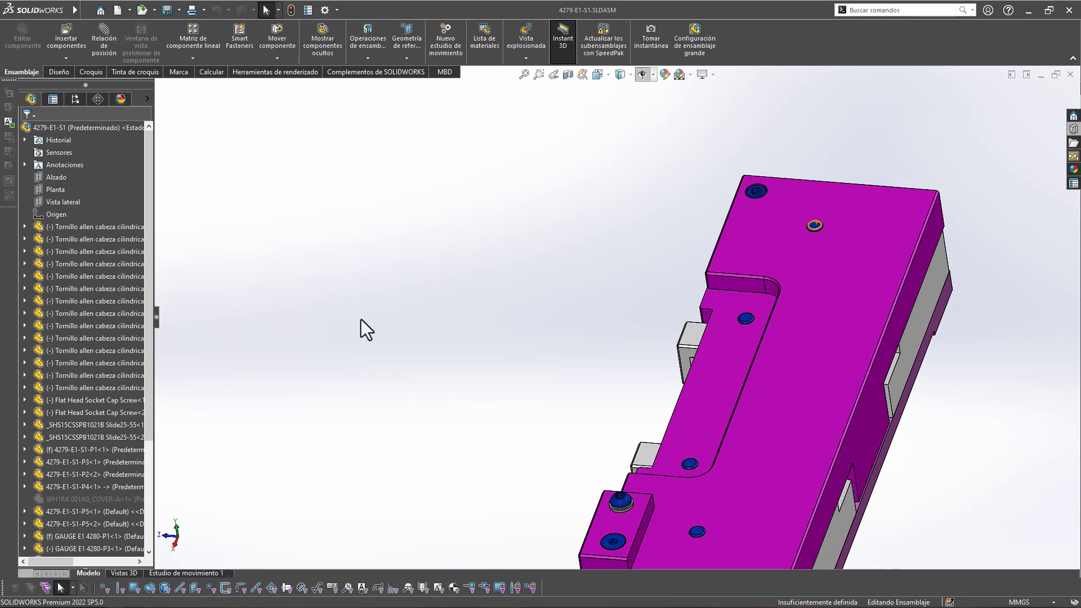
{"action": "scroll", "coordinate": [141, 282], "scroll_direction": "down", "scroll_amount": 4}
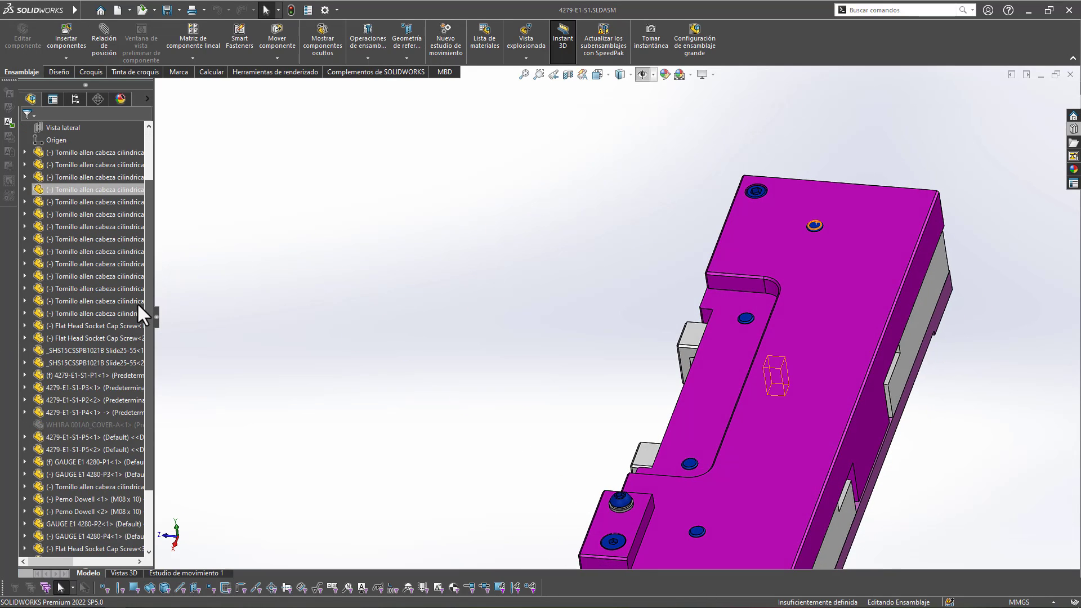
{"action": "left_click", "coordinate": [132, 421]}
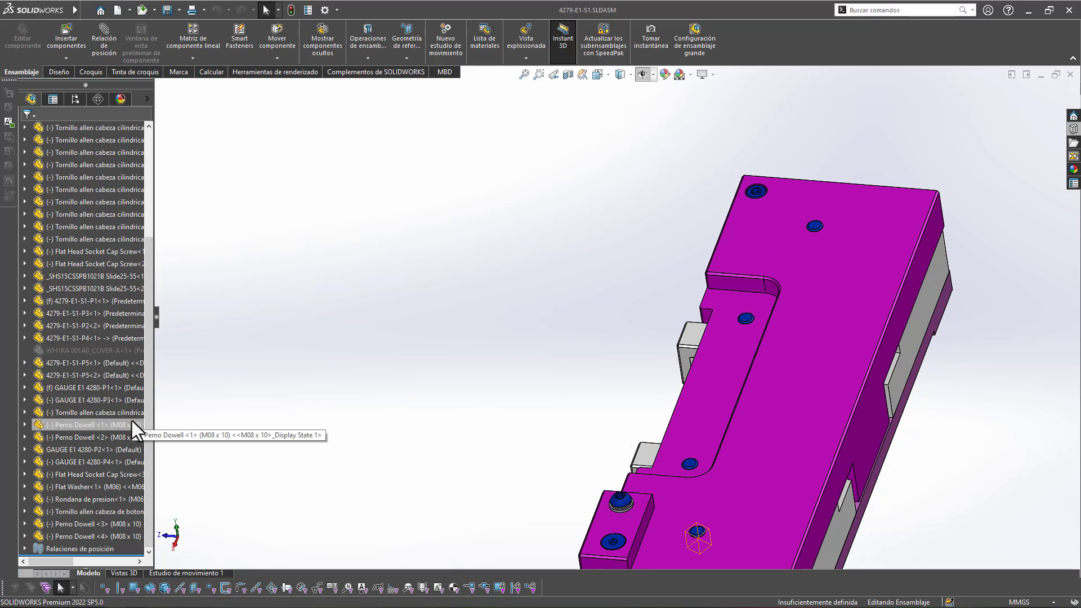
{"action": "scroll", "coordinate": [151, 427], "scroll_direction": "up", "scroll_amount": 1}
{"action": "scroll", "coordinate": [154, 372], "scroll_direction": "up", "scroll_amount": 1}
{"action": "scroll", "coordinate": [156, 344], "scroll_direction": "up", "scroll_amount": 2}
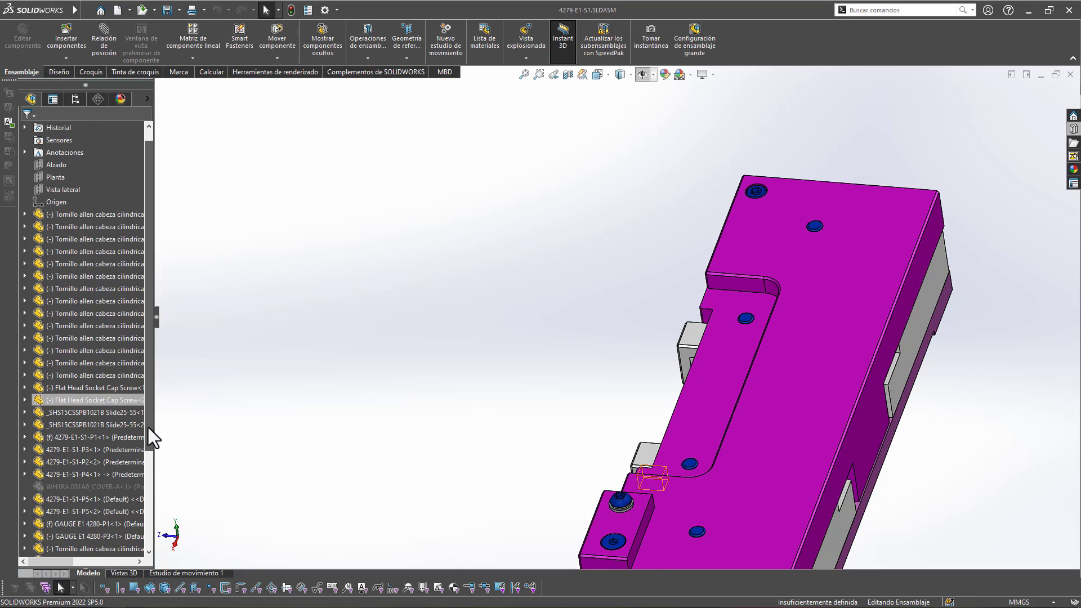
Step: Scroll through the FeatureManager screw parts and return the model to isometric view
{"action": "scroll", "coordinate": [145, 439], "scroll_direction": "down", "scroll_amount": 1}
{"action": "scroll", "coordinate": [144, 484], "scroll_direction": "down", "scroll_amount": 3}
{"action": "scroll", "coordinate": [141, 462], "scroll_direction": "up", "scroll_amount": 2}
{"action": "scroll", "coordinate": [141, 428], "scroll_direction": "up", "scroll_amount": 2}
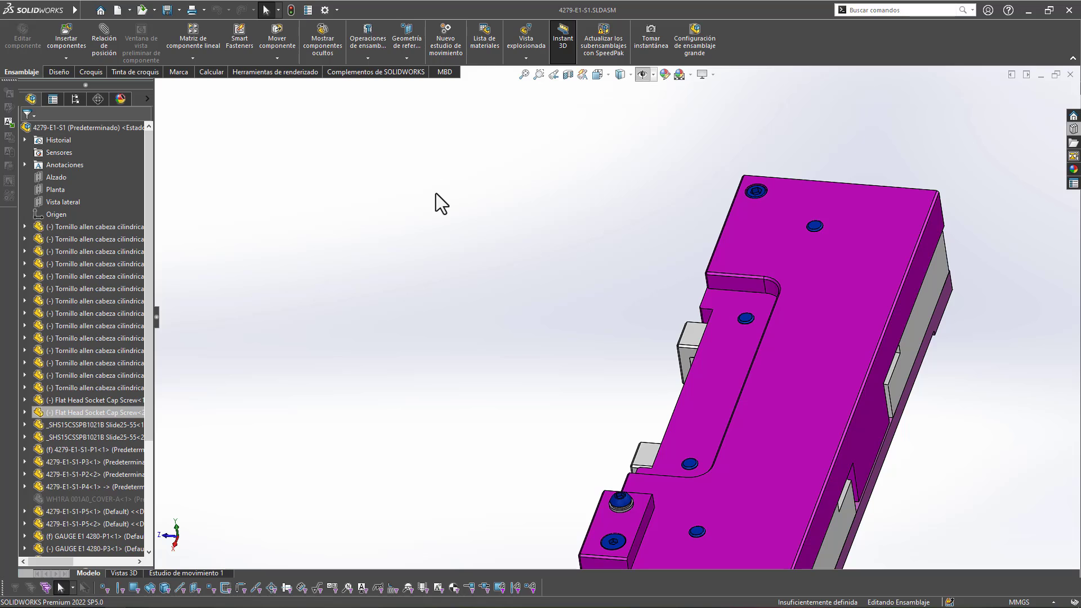
{"action": "key", "text": "ctrl+7"}
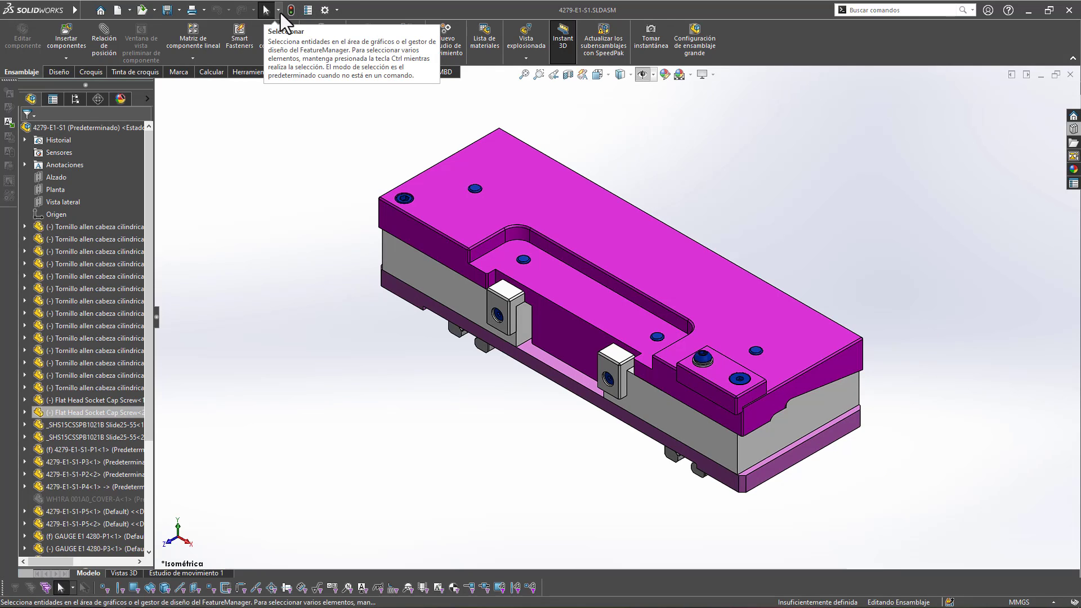
Step: Open Selección avanzada with an empty Definir criterios de búsqueda table
{"action": "left_click", "coordinate": [278, 11]}
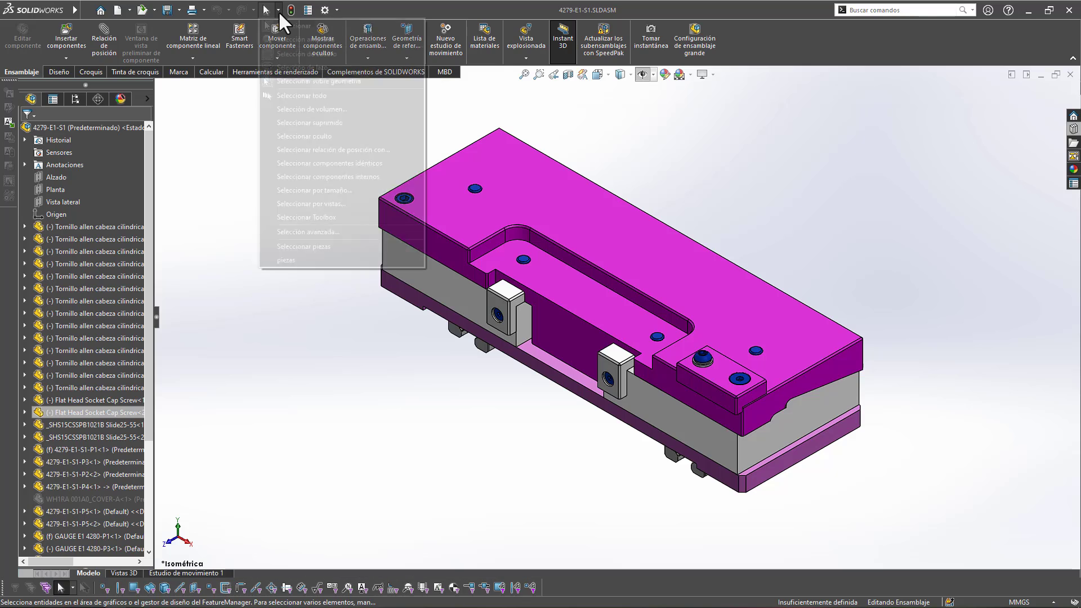
{"action": "left_click", "coordinate": [309, 233]}
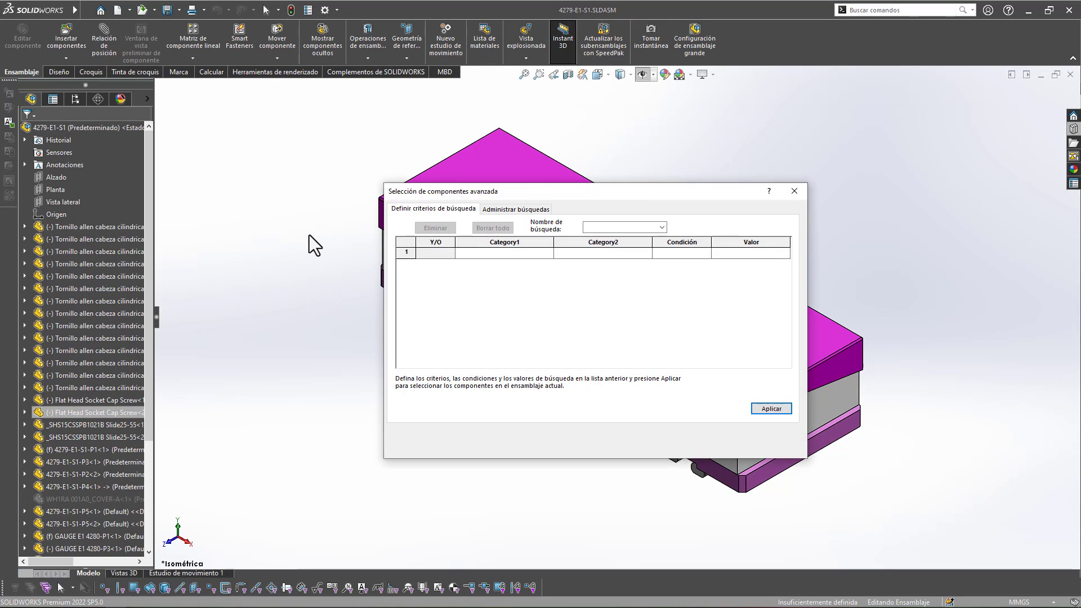
{"action": "left_click", "coordinate": [525, 210]}
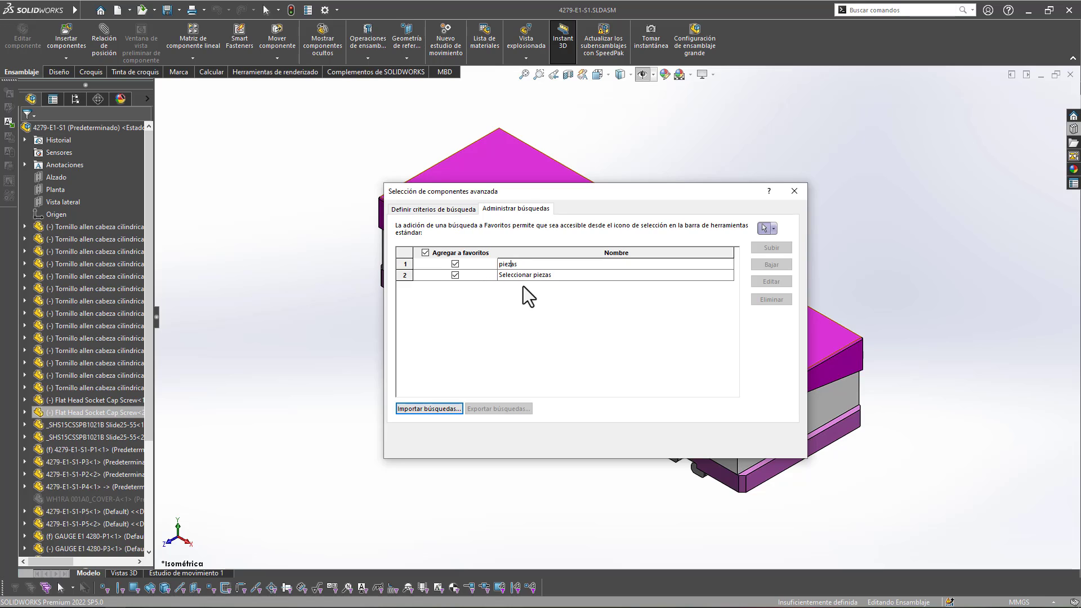
{"action": "left_click", "coordinate": [455, 206]}
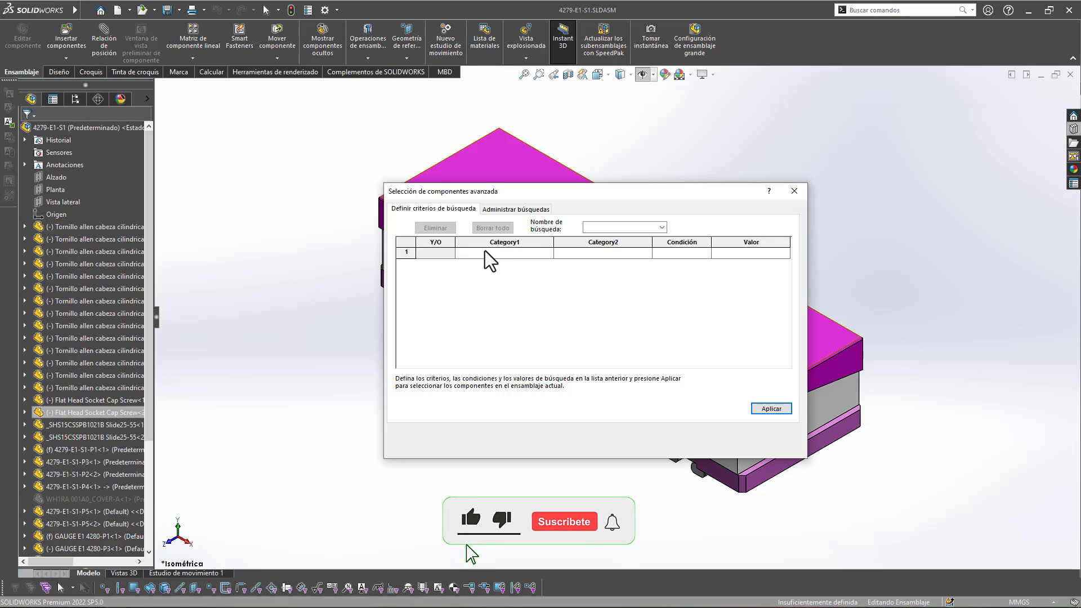
Step: Set criterion 1's category to Nombre de documento and bring up its condition choices
{"action": "left_click", "coordinate": [549, 255]}
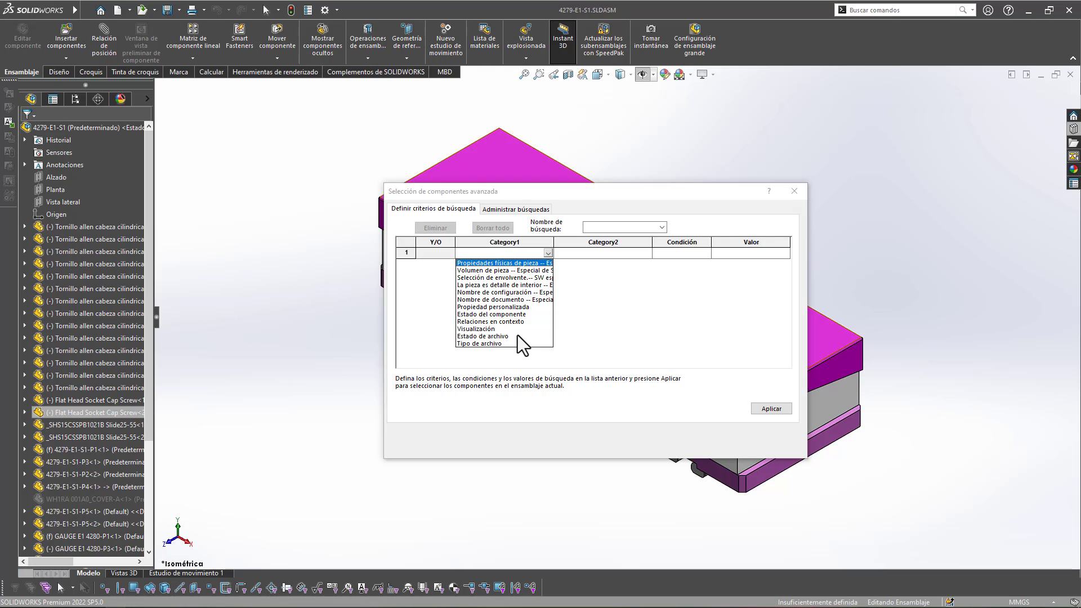
{"action": "left_click", "coordinate": [512, 301]}
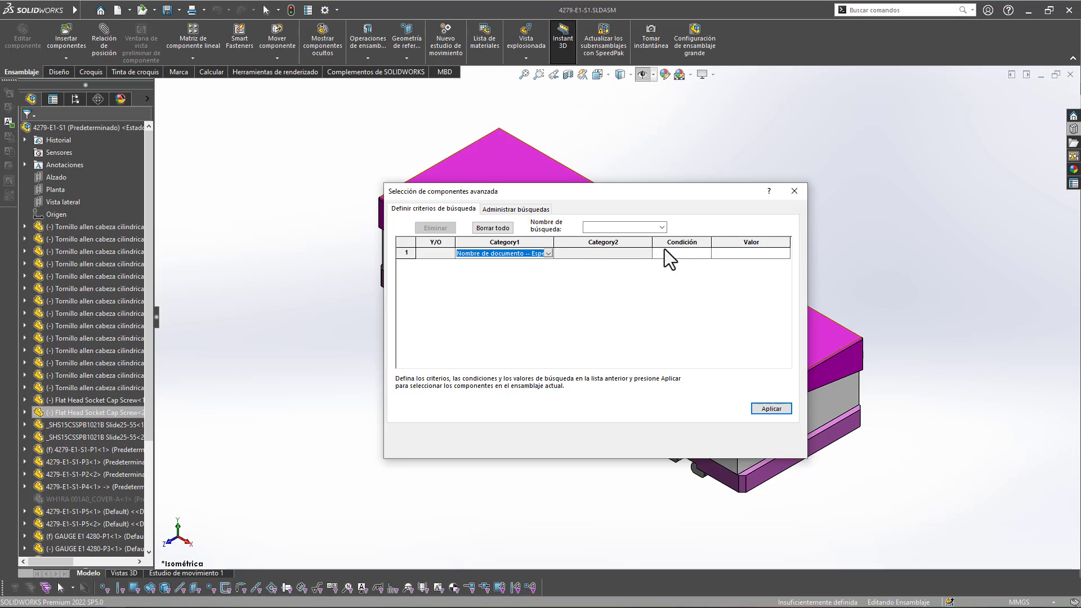
{"action": "left_click", "coordinate": [706, 255]}
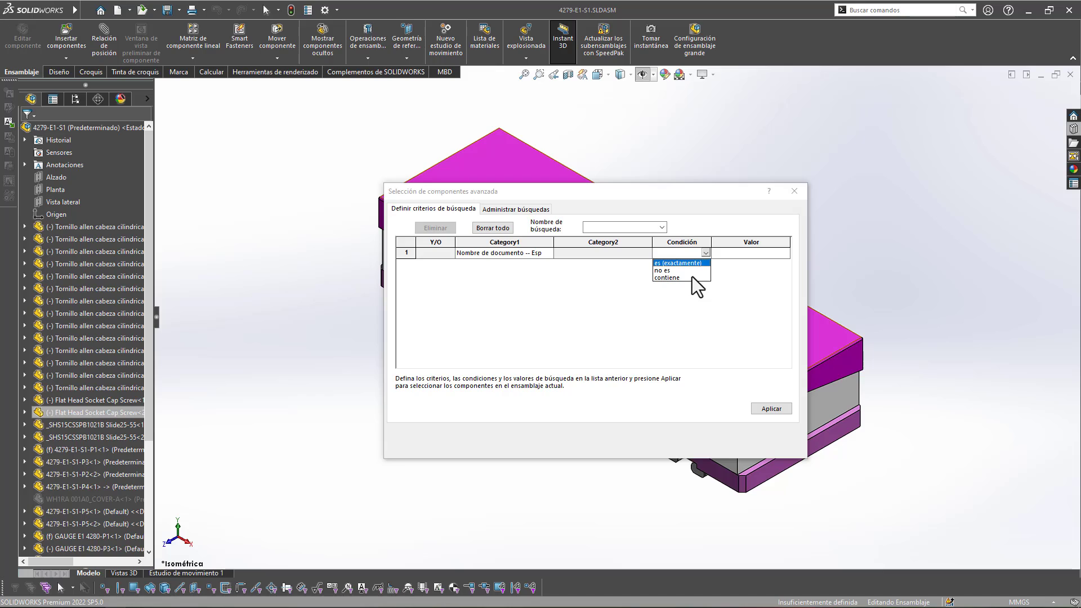
Step: Make criterion 1 read Nombre de documento contiene 'Tornillo'
{"action": "left_click", "coordinate": [672, 278]}
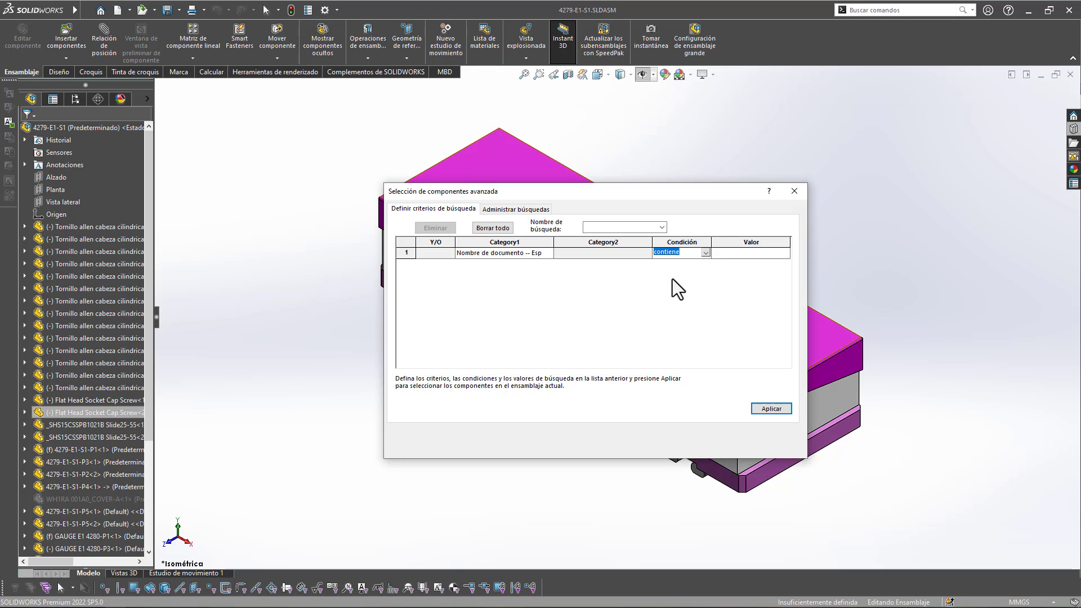
{"action": "left_click", "coordinate": [728, 255]}
{"action": "left_click", "coordinate": [707, 257]}
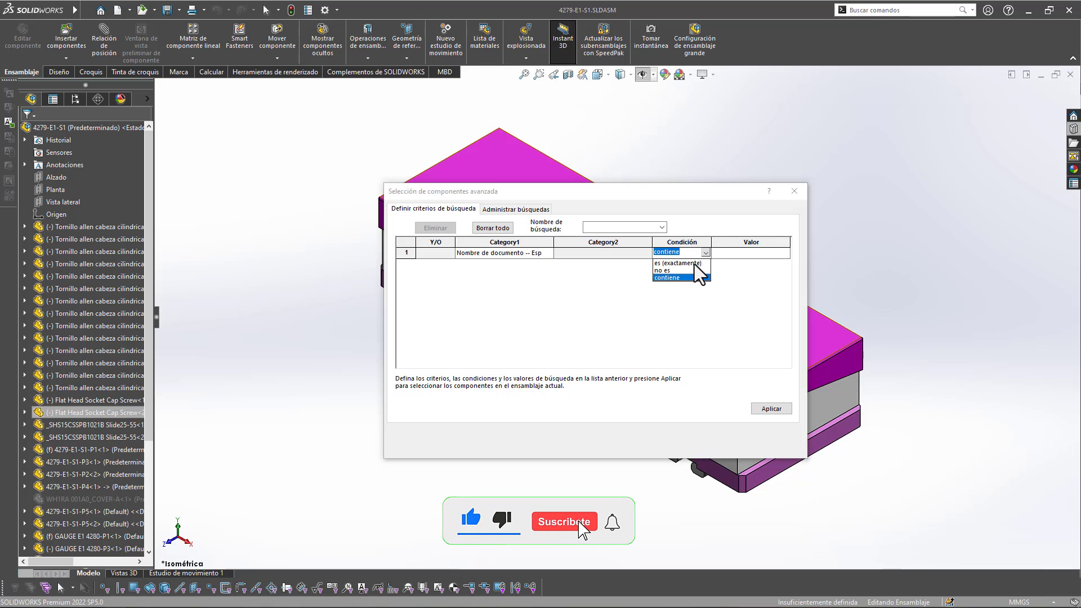
{"action": "left_click", "coordinate": [694, 263]}
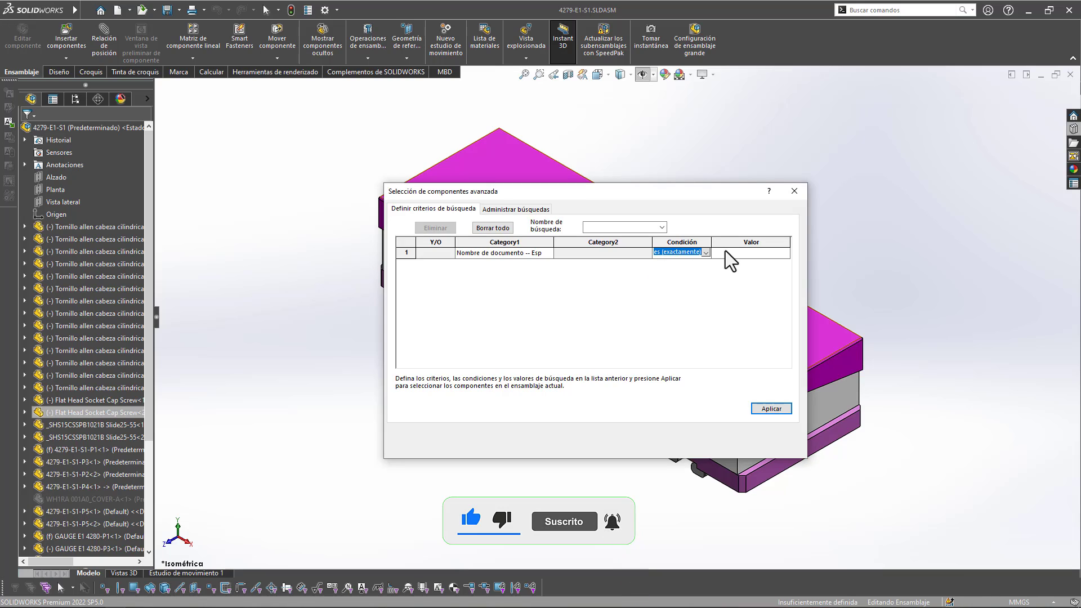
{"action": "left_click", "coordinate": [725, 252]}
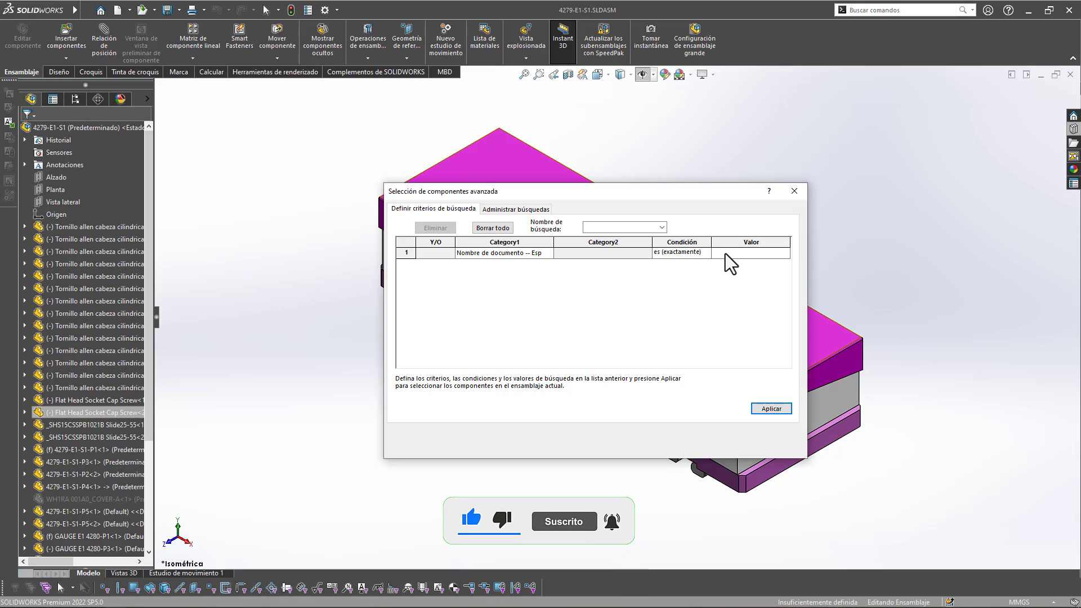
{"action": "type", "text": "Torni"}
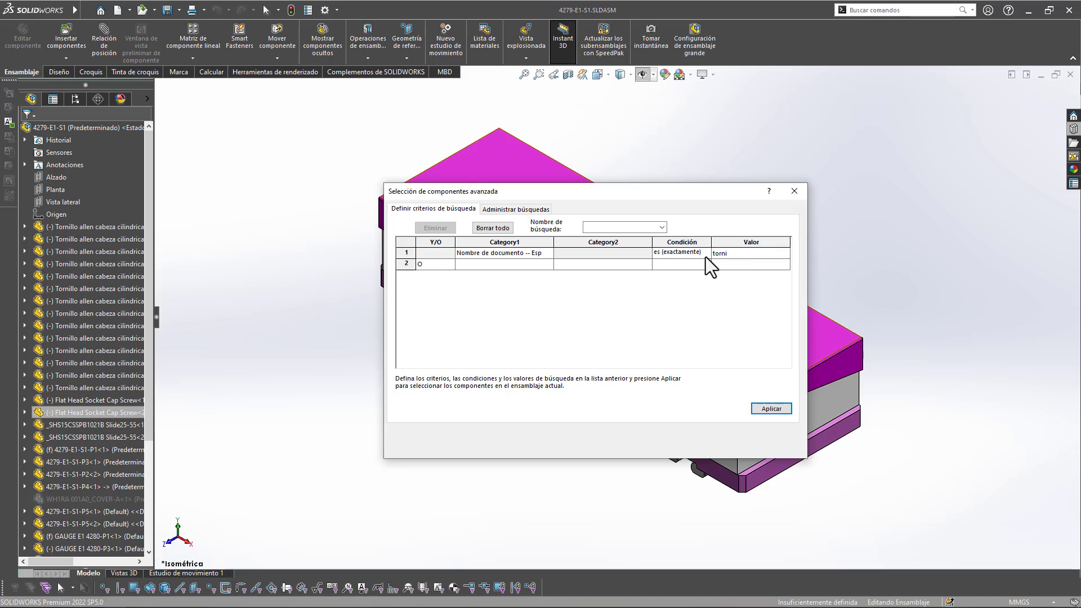
{"action": "left_click", "coordinate": [705, 257]}
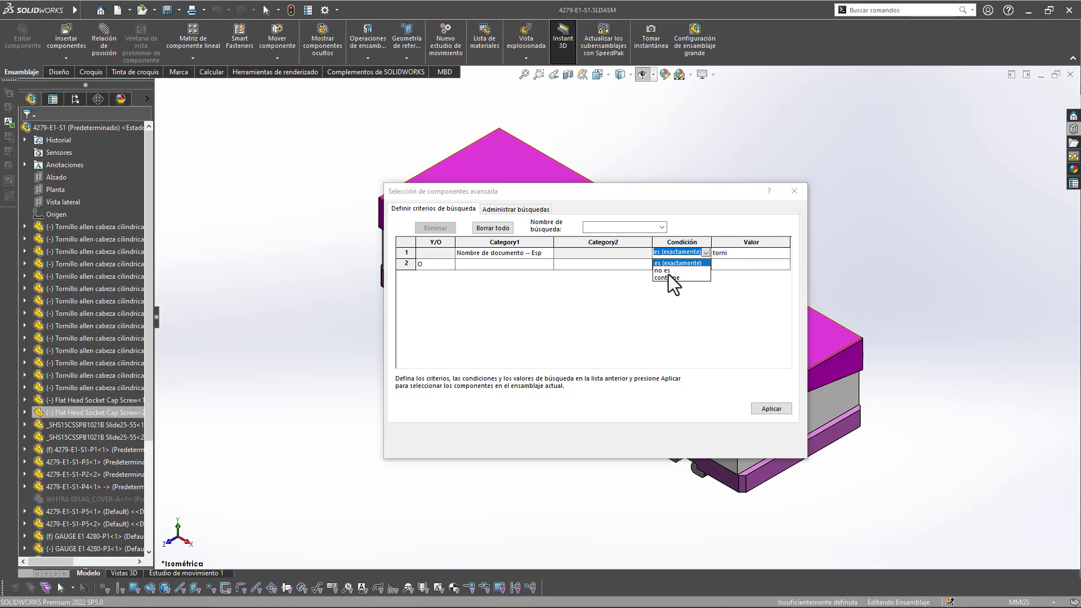
{"action": "left_click", "coordinate": [668, 277]}
{"action": "left_click", "coordinate": [732, 252]}
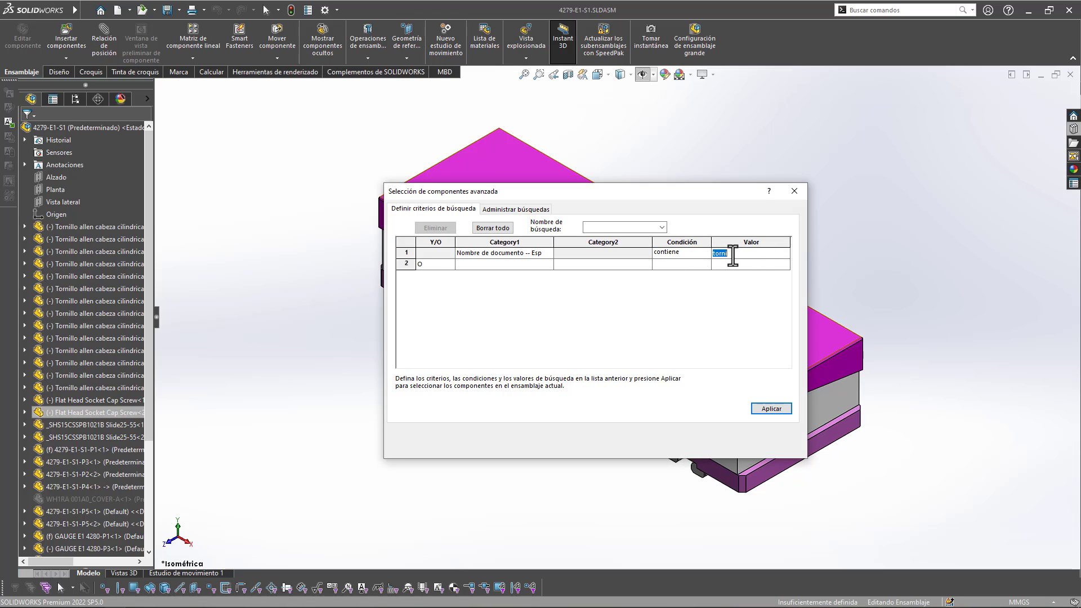
{"action": "key", "text": "Caps_Lock"}
{"action": "type", "text": "T"}
{"action": "key", "text": "Caps_Lock"}
{"action": "type", "text": "ornil"}
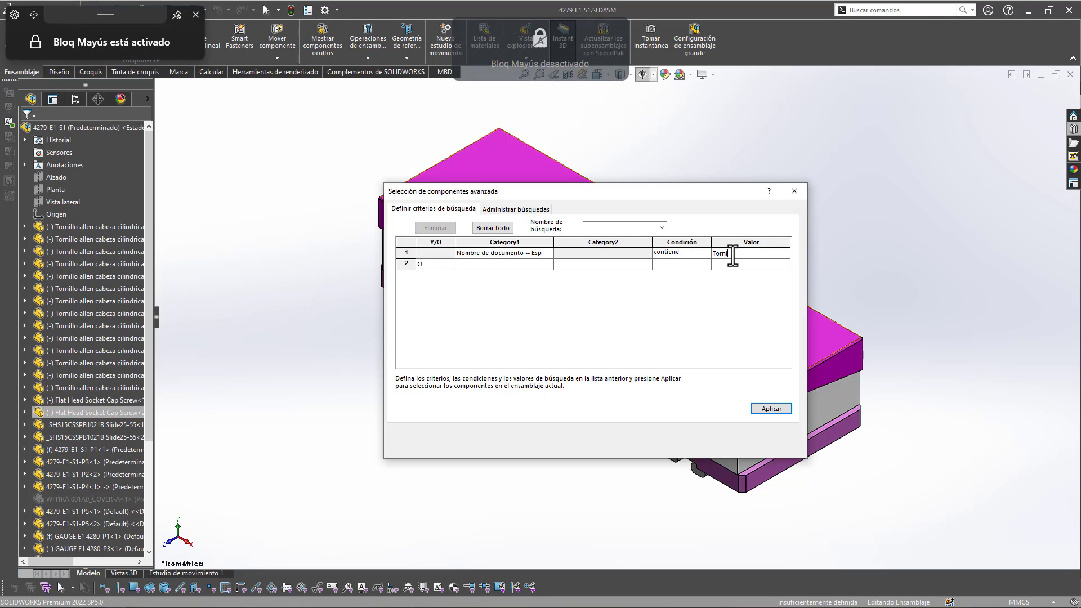
{"action": "type", "text": "lo"}
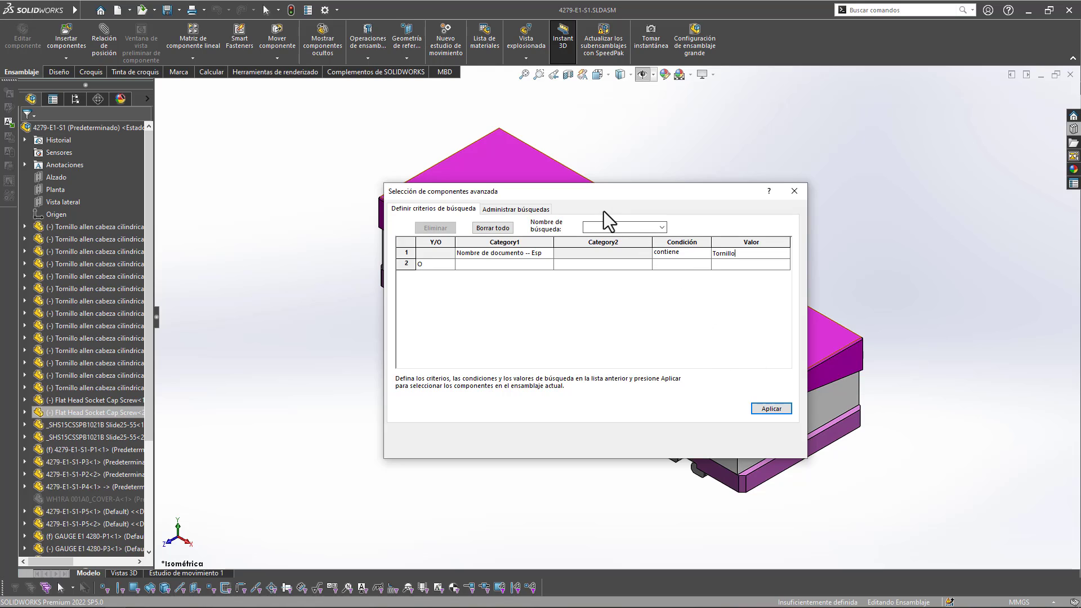
Step: Name the search 'Slección de tornillos'
{"action": "left_click", "coordinate": [602, 227]}
{"action": "key", "text": "Caps_Lock"}
{"action": "type", "text": "SI"}
{"action": "key", "text": "Caps_Lock"}
{"action": "type", "text": "e"}
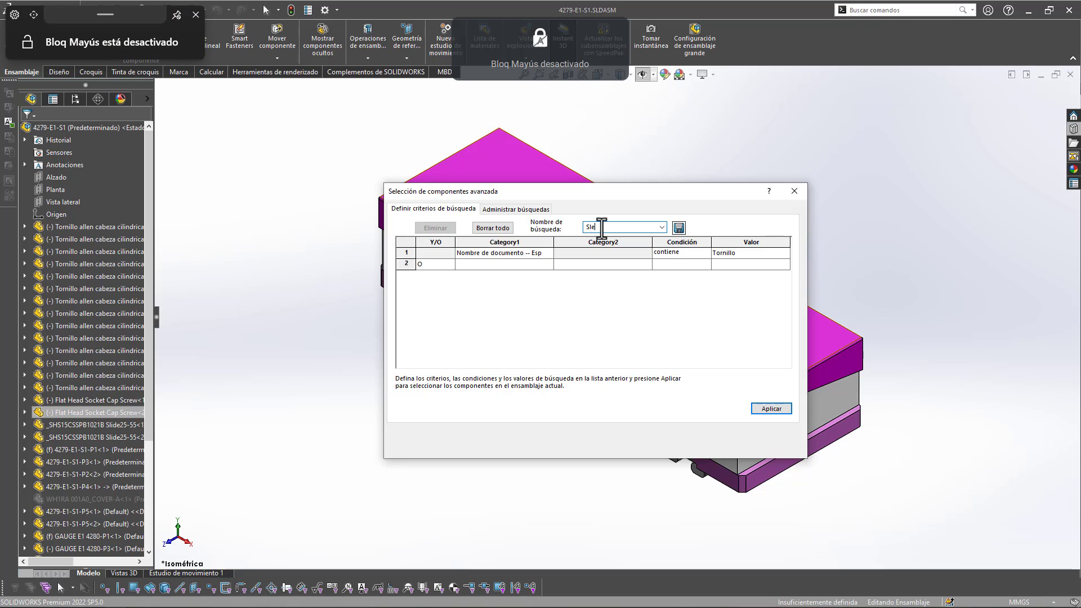
{"action": "type", "text": "cción "}
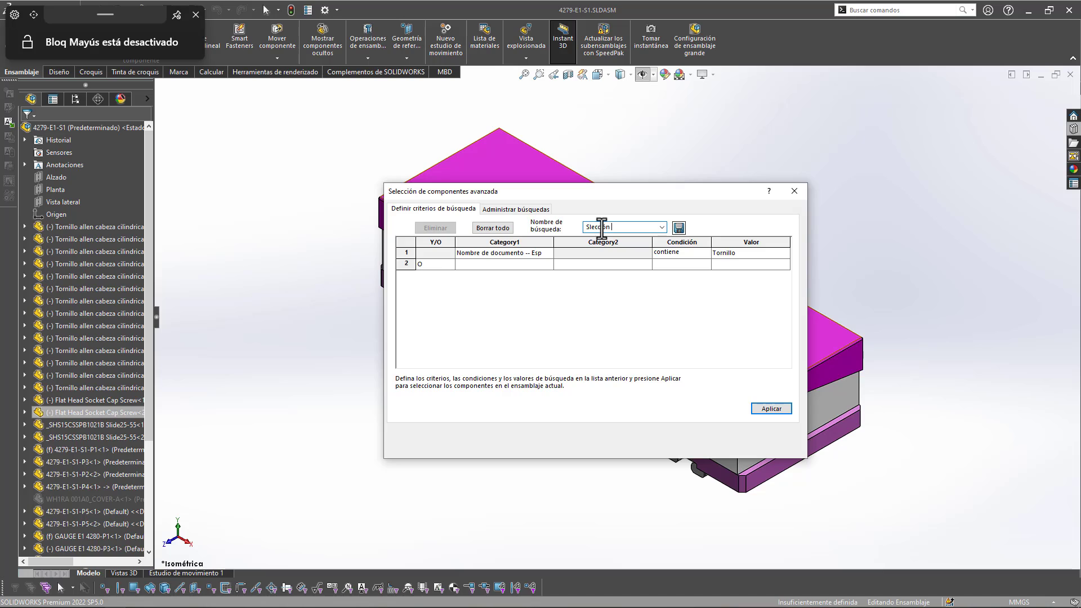
{"action": "type", "text": "de torn"}
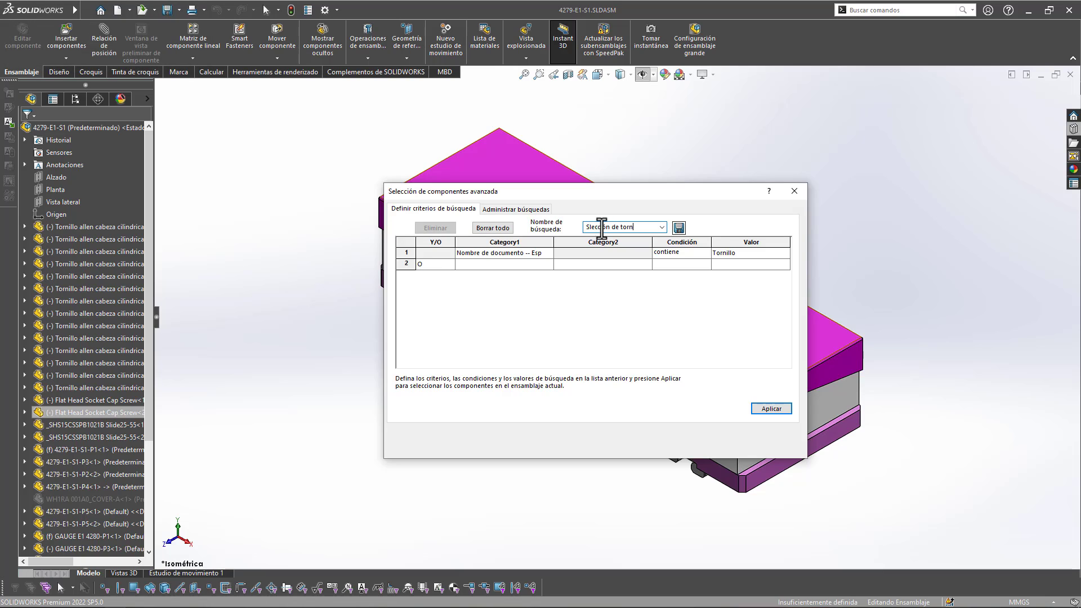
{"action": "type", "text": "illos"}
Step: Save the Slección de tornillos search and unmark piezas and Seleccionar piezas as favourites
{"action": "left_click", "coordinate": [679, 231]}
{"action": "left_click", "coordinate": [501, 211]}
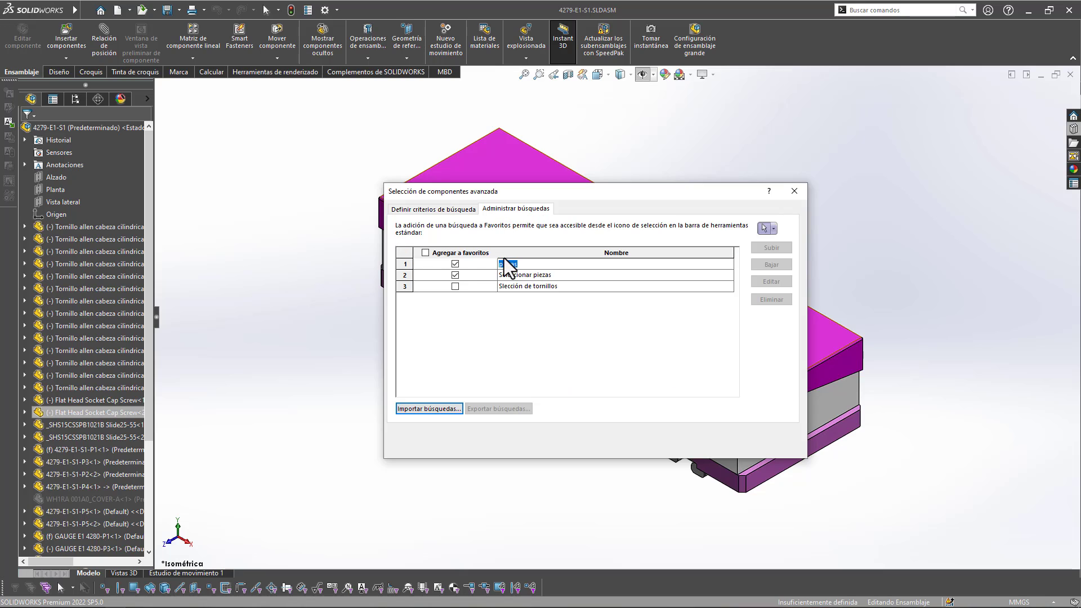
{"action": "left_click", "coordinate": [455, 263]}
{"action": "left_click", "coordinate": [455, 275]}
{"action": "left_click", "coordinate": [454, 286]}
Step: Favourite Slección de tornillos, delete piezas and Seleccionar piezas, and close the dialog
{"action": "left_click", "coordinate": [406, 274]}
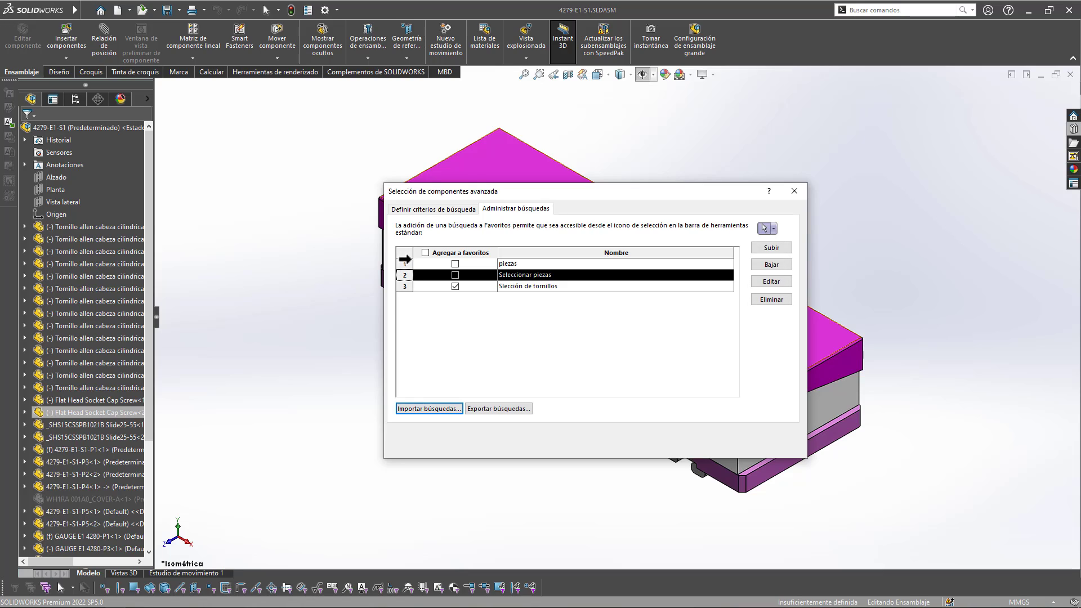
{"action": "left_click", "coordinate": [406, 263], "text": "shift"}
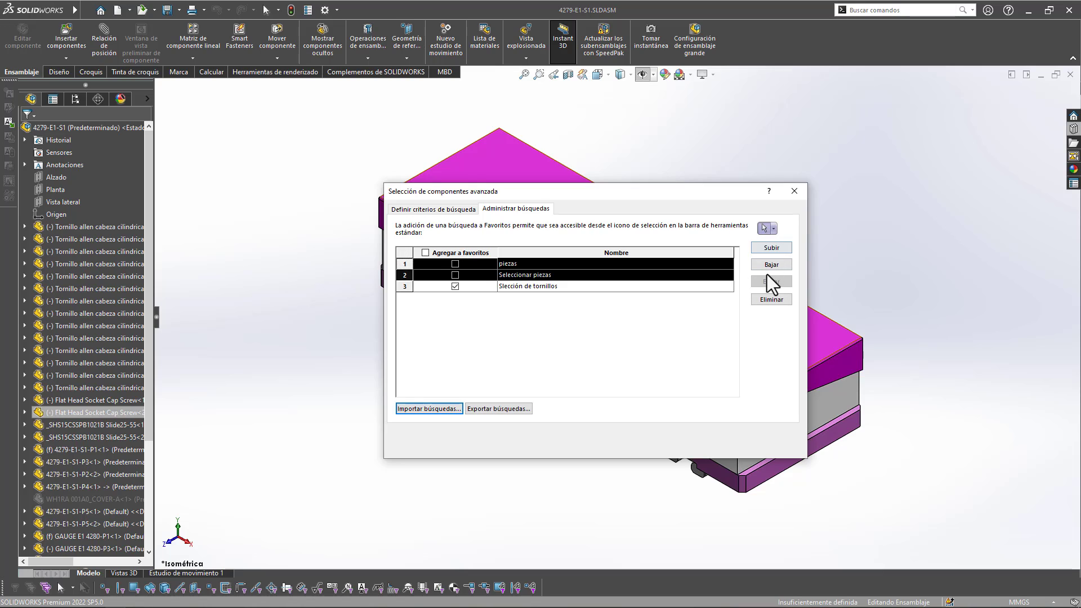
{"action": "left_click", "coordinate": [761, 301]}
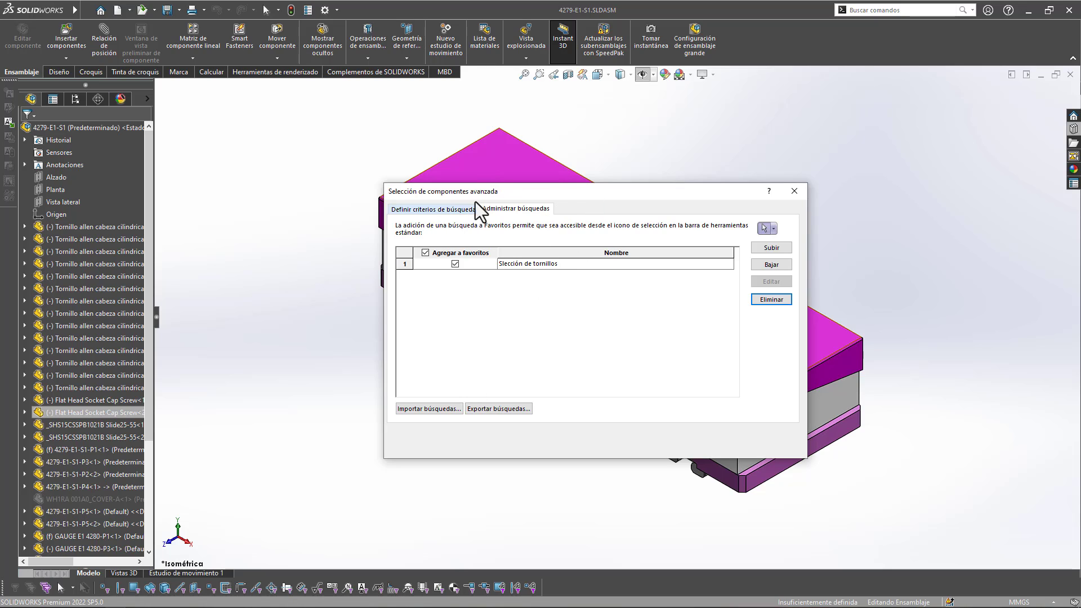
{"action": "left_click", "coordinate": [794, 191]}
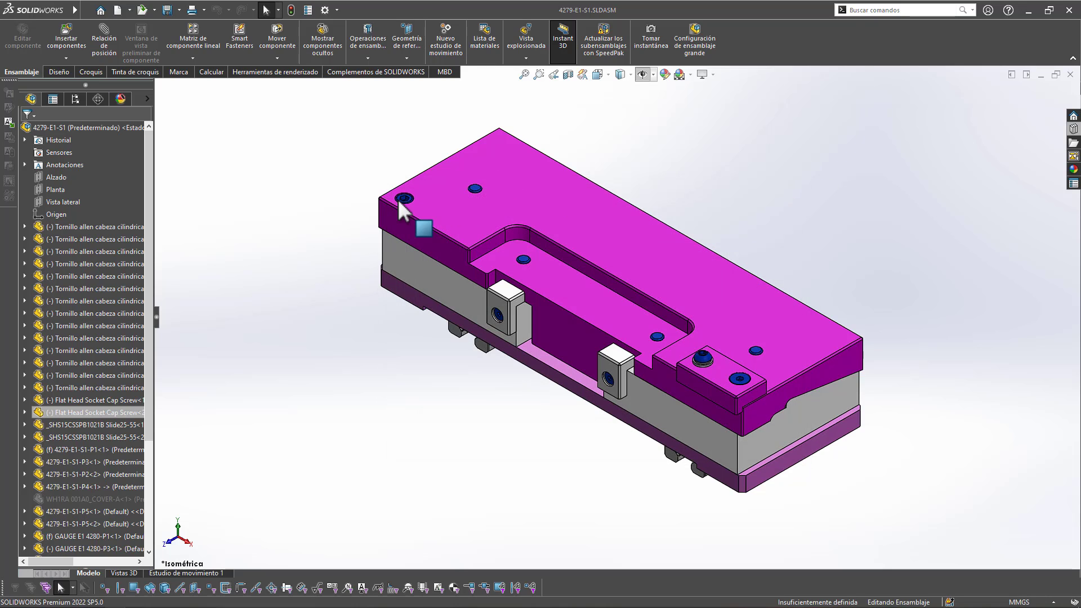
Step: Run the Slección de tornillos favourite to select all Tornillo allen cabeza cilíndrica screws
{"action": "left_click", "coordinate": [277, 9]}
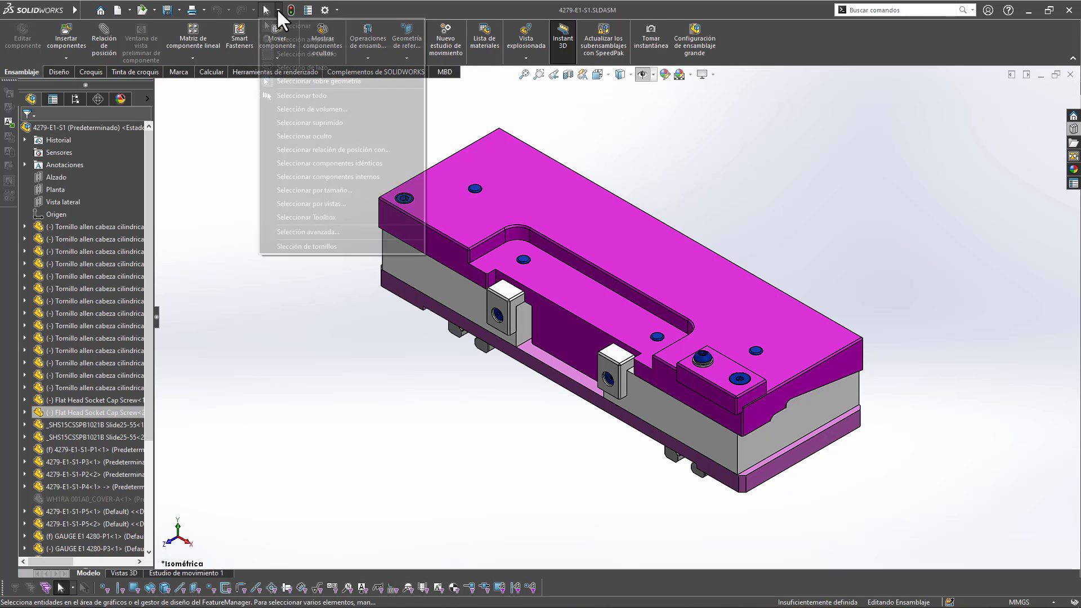
{"action": "left_click", "coordinate": [333, 248]}
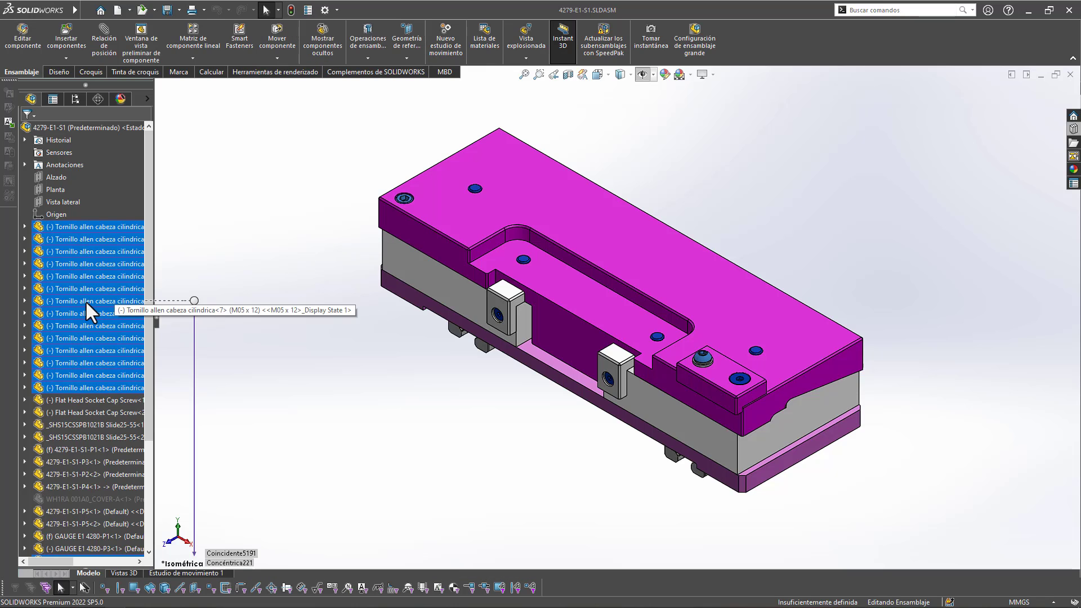
{"action": "scroll", "coordinate": [152, 298], "scroll_direction": "down", "scroll_amount": 2}
{"action": "scroll", "coordinate": [152, 349], "scroll_direction": "down", "scroll_amount": 1}
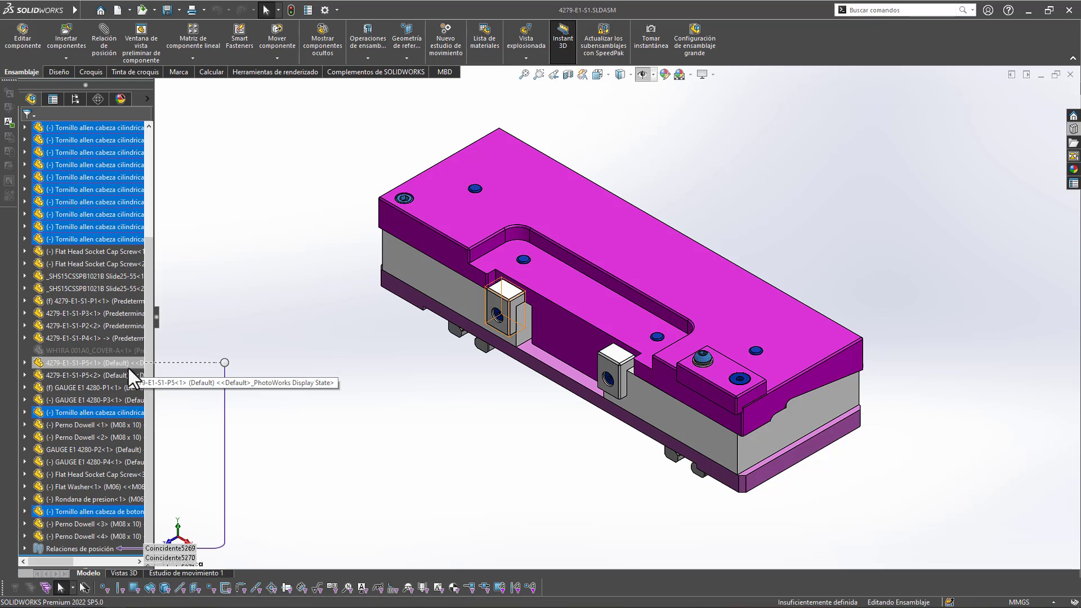
{"action": "left_click", "coordinate": [278, 10]}
Step: Load the saved Slección de tornillos search into advanced selection for editing
{"action": "left_click", "coordinate": [326, 232]}
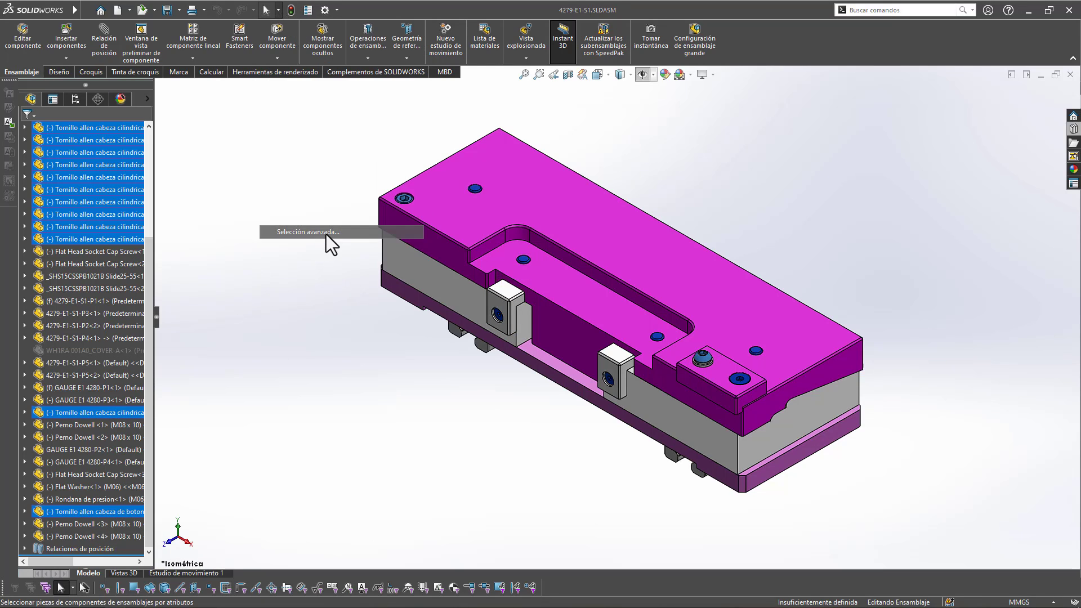
{"action": "left_click", "coordinate": [529, 208]}
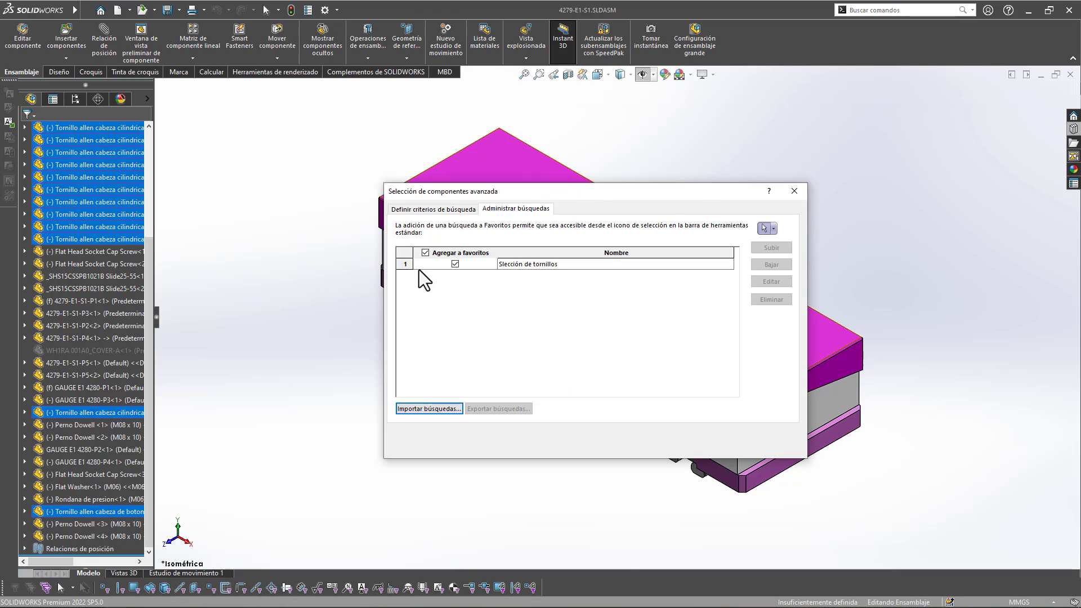
{"action": "left_click", "coordinate": [410, 264]}
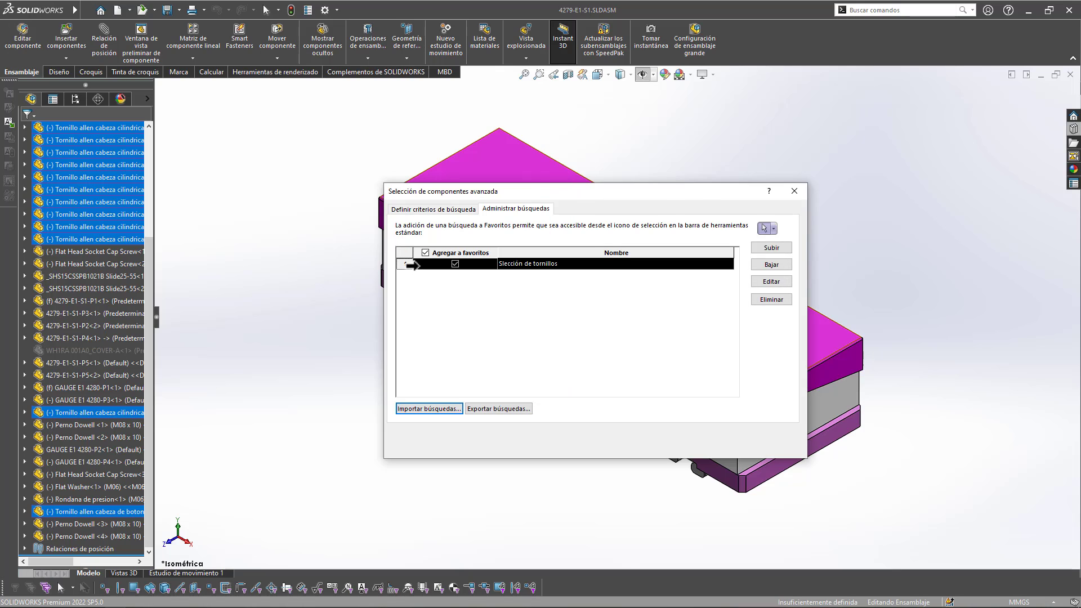
{"action": "left_click", "coordinate": [766, 281]}
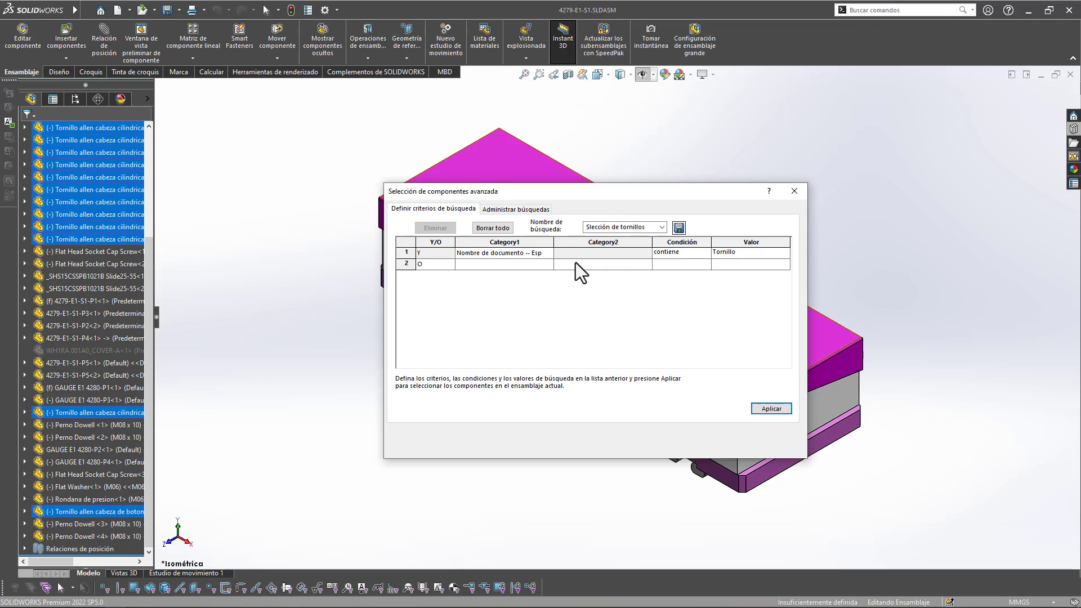
Step: Add criterion row 2: Nombre de documento contiene 'flat'
{"action": "left_click", "coordinate": [435, 265]}
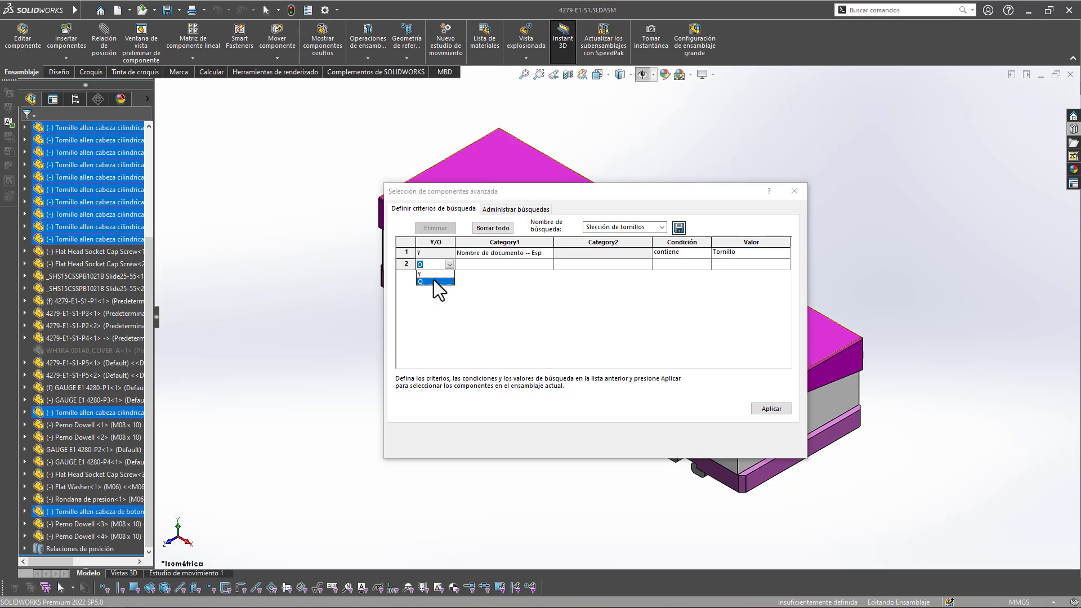
{"action": "left_click", "coordinate": [431, 275]}
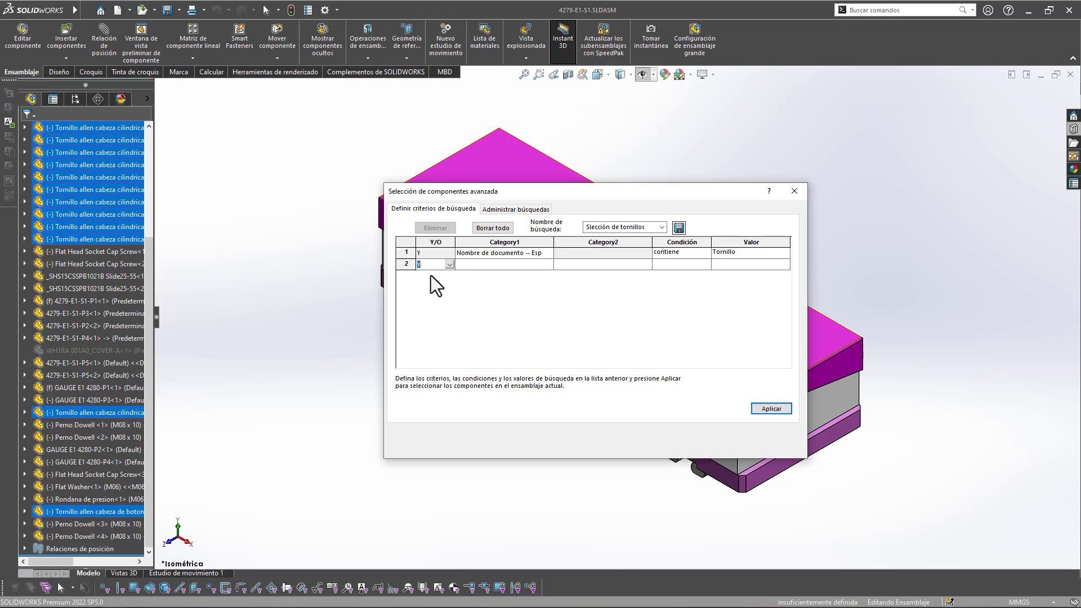
{"action": "left_click", "coordinate": [478, 263]}
{"action": "left_click", "coordinate": [547, 264]}
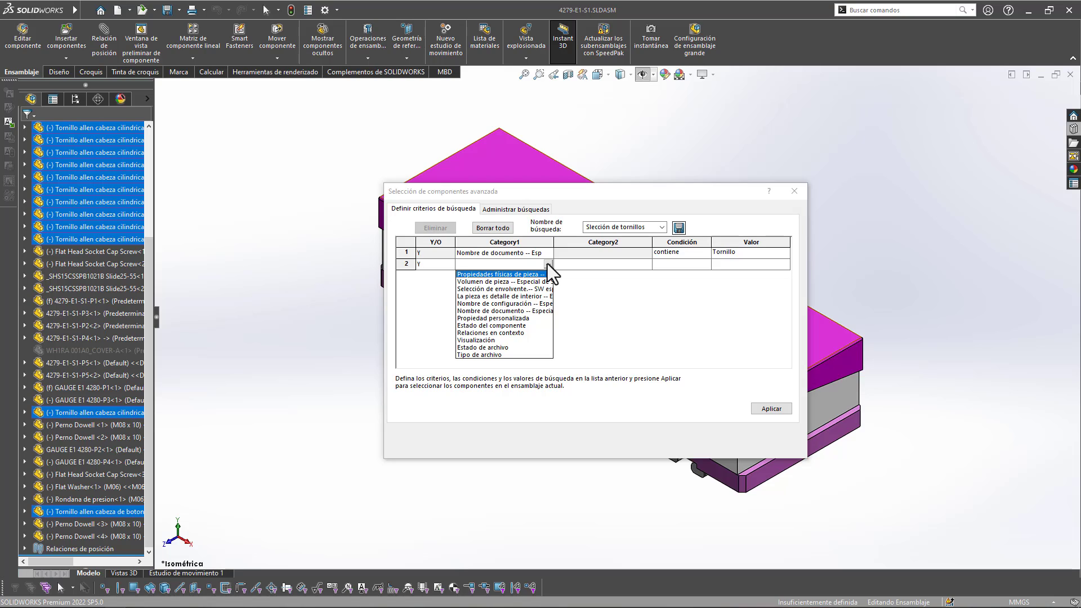
{"action": "left_click", "coordinate": [528, 312]}
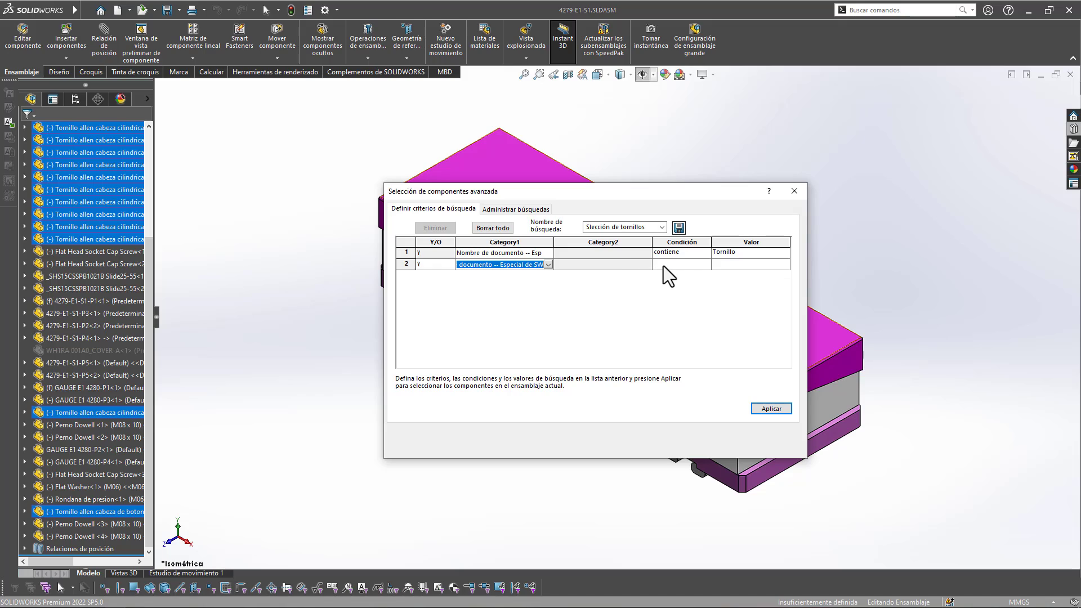
{"action": "left_click", "coordinate": [681, 265]}
{"action": "left_click", "coordinate": [705, 265]}
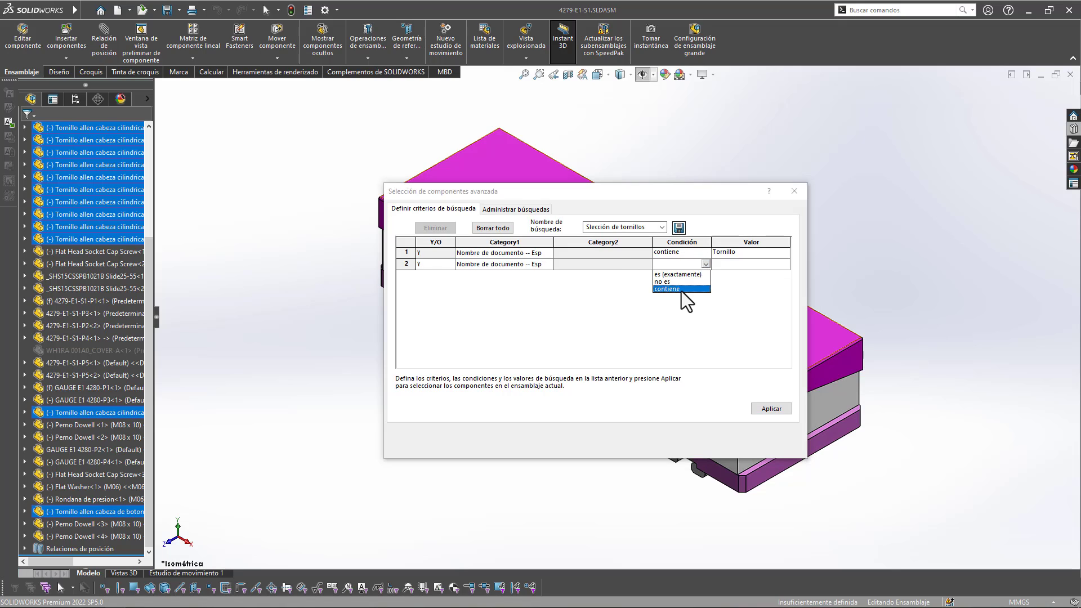
{"action": "left_click", "coordinate": [682, 292]}
{"action": "left_click", "coordinate": [725, 265]}
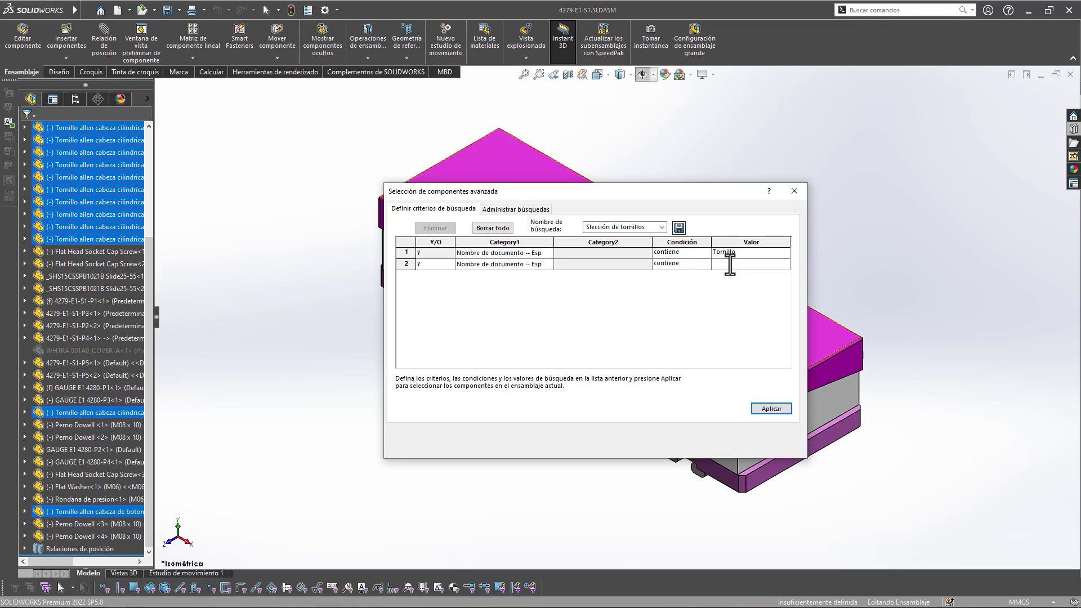
{"action": "type", "text": "flat"}
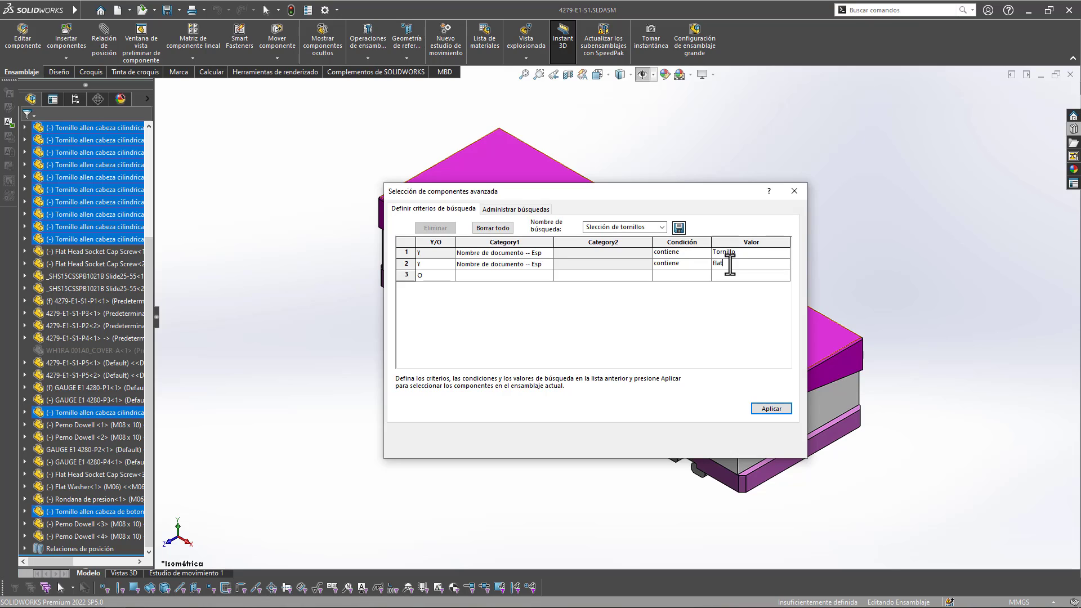
Step: Switch row 2 to an O (or) condition, save the search, and apply it
{"action": "left_click", "coordinate": [451, 278]}
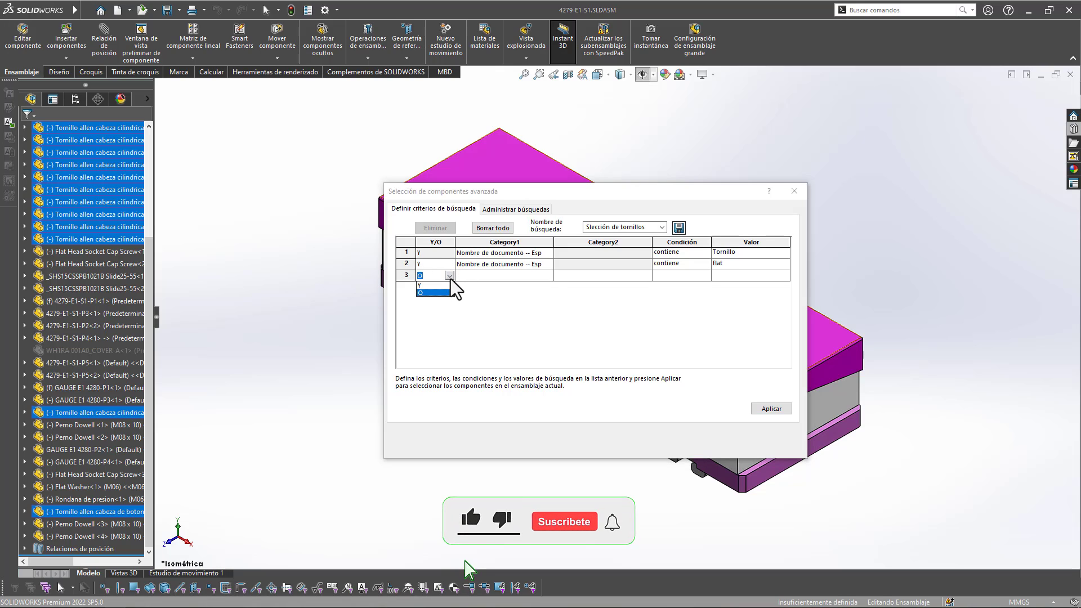
{"action": "left_click", "coordinate": [440, 286]}
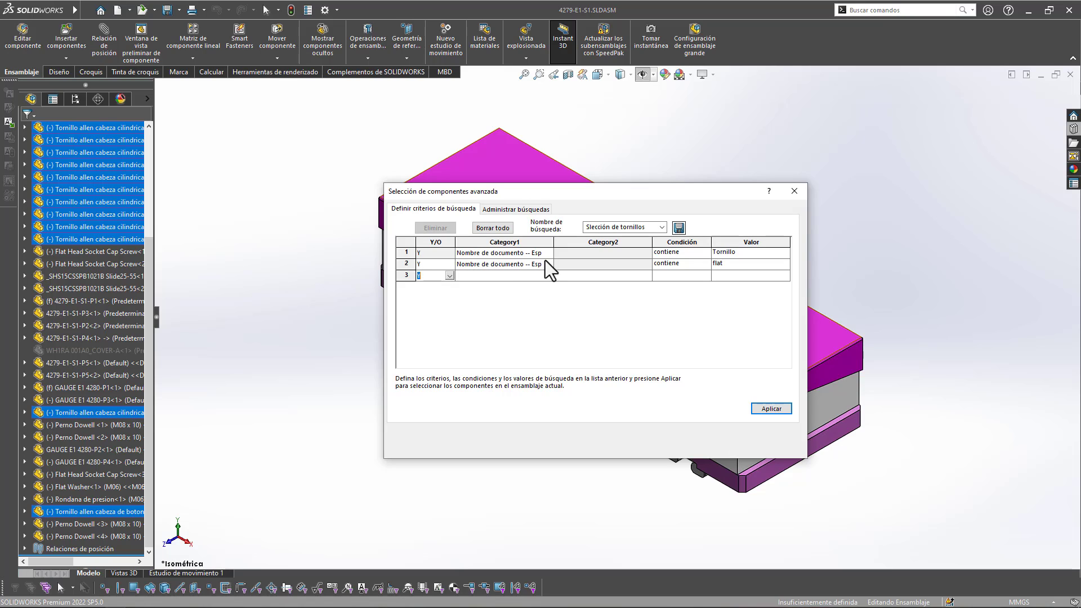
{"action": "left_click", "coordinate": [449, 264]}
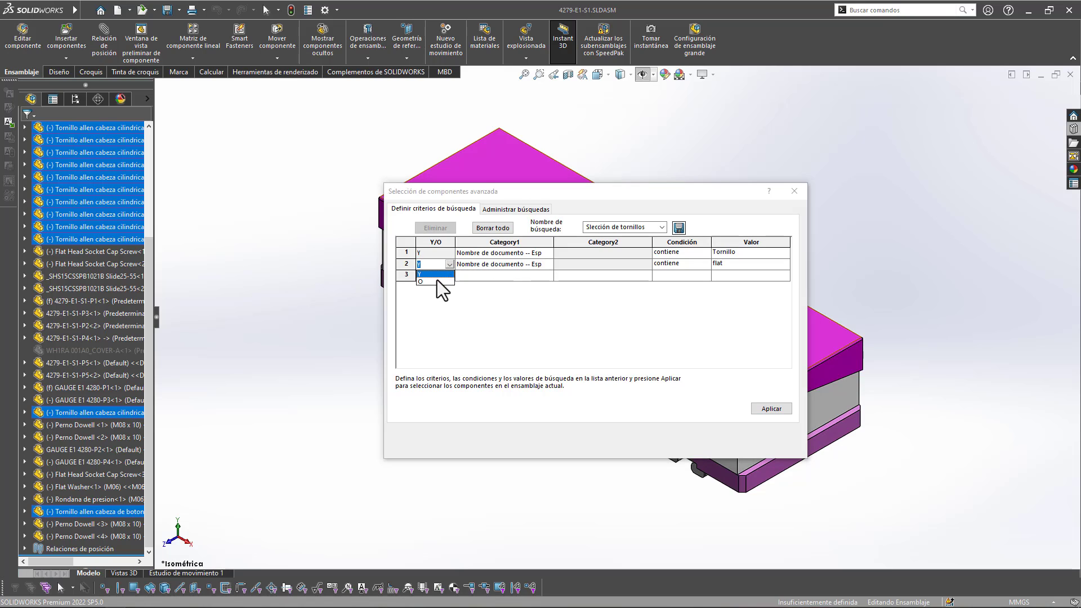
{"action": "left_click", "coordinate": [436, 282]}
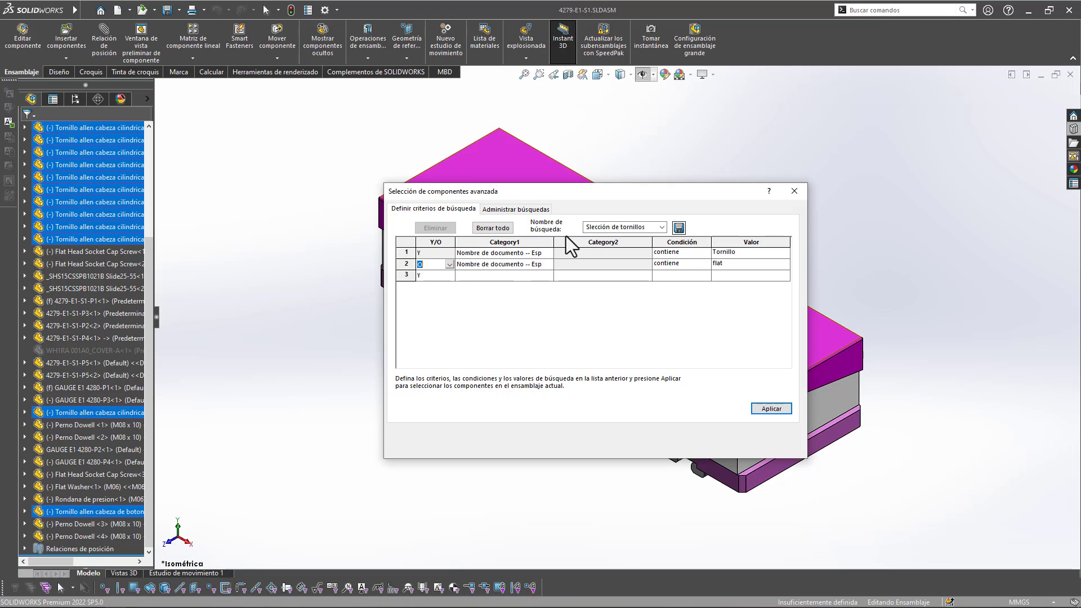
{"action": "left_click", "coordinate": [679, 227]}
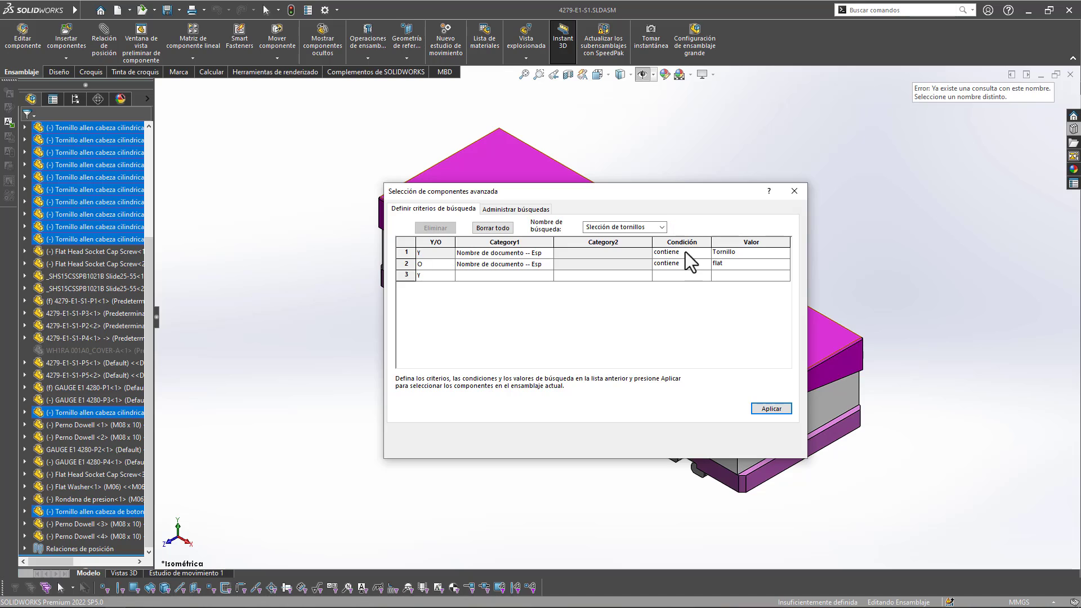
{"action": "left_click", "coordinate": [766, 410]}
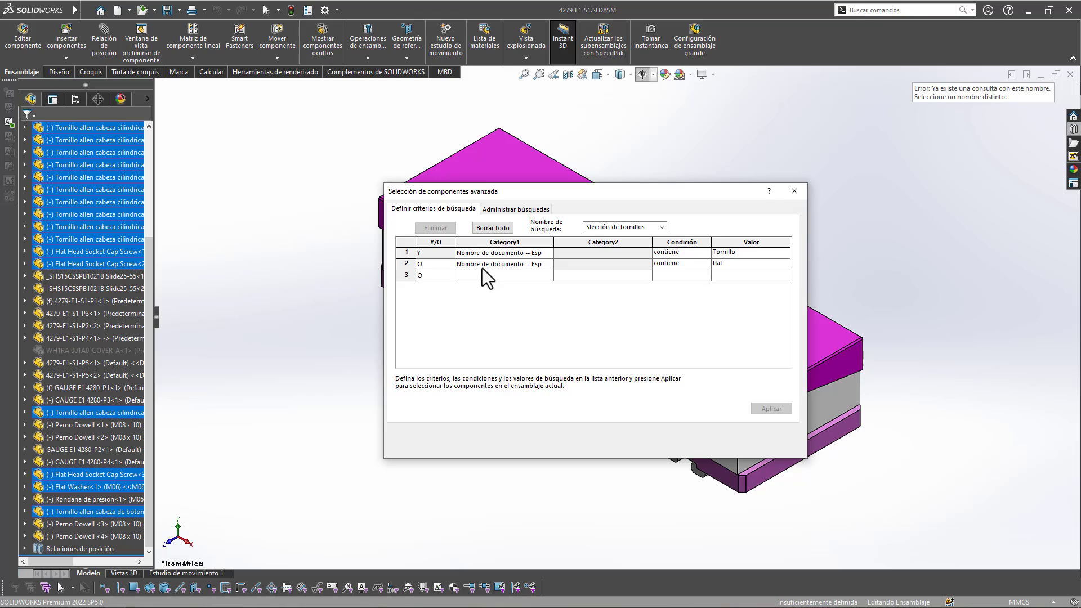
Step: Add row 3 Nombre de documento contiene 'Dowell' and apply to select the Perno Dowell pins
{"action": "left_click", "coordinate": [463, 278]}
{"action": "left_click", "coordinate": [547, 276]}
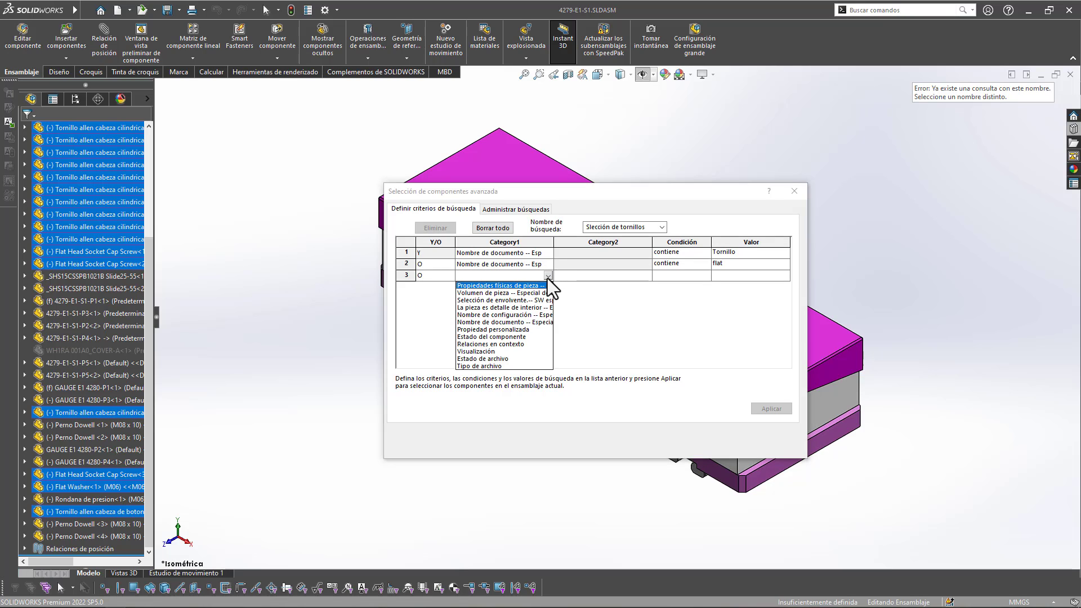
{"action": "left_click", "coordinate": [499, 325]}
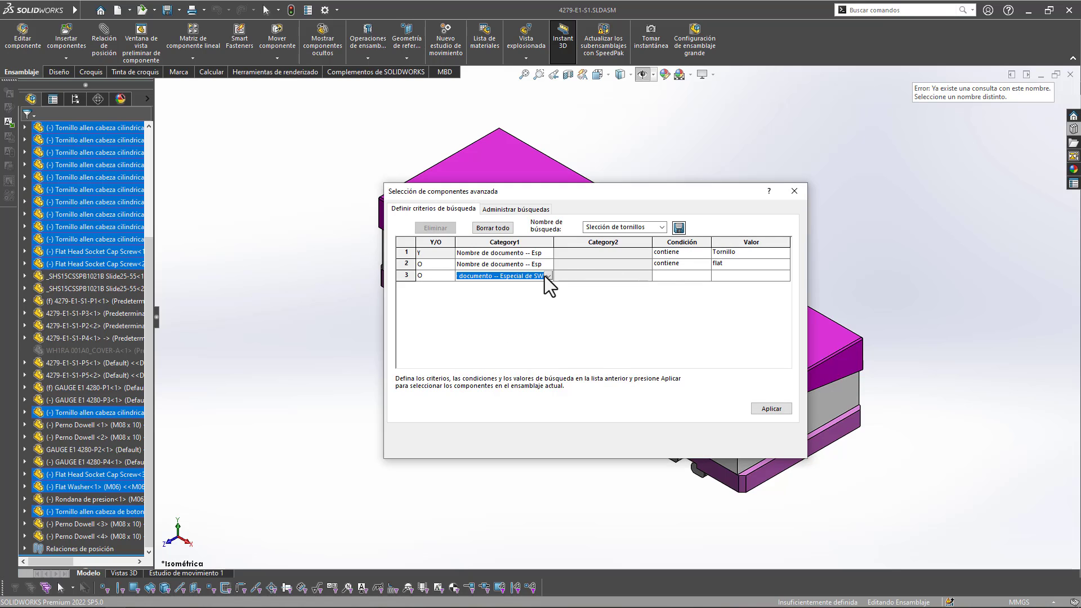
{"action": "left_click", "coordinate": [682, 275]}
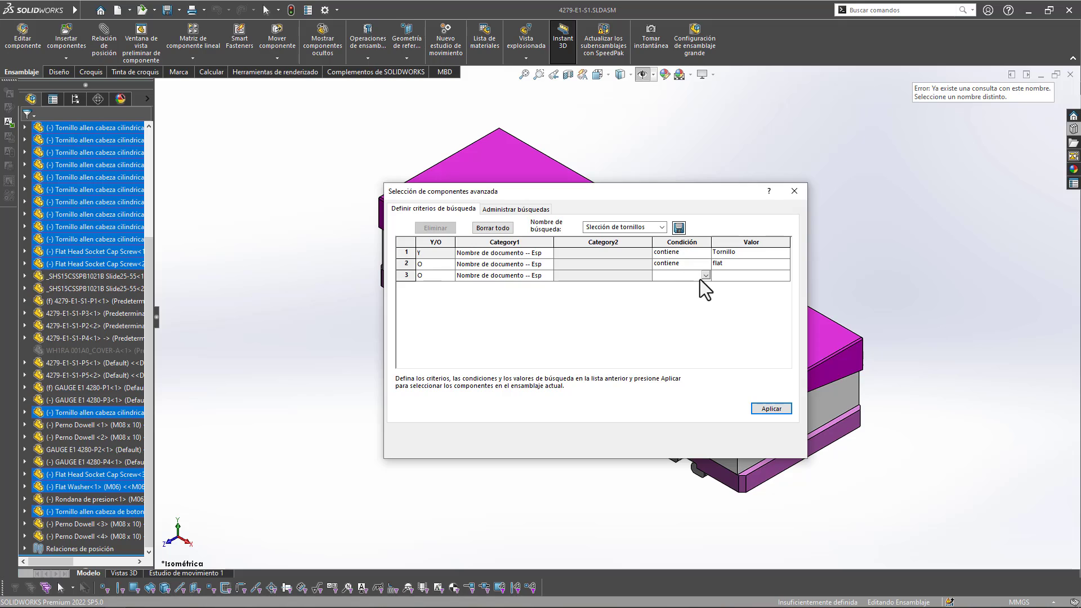
{"action": "left_click", "coordinate": [704, 276]}
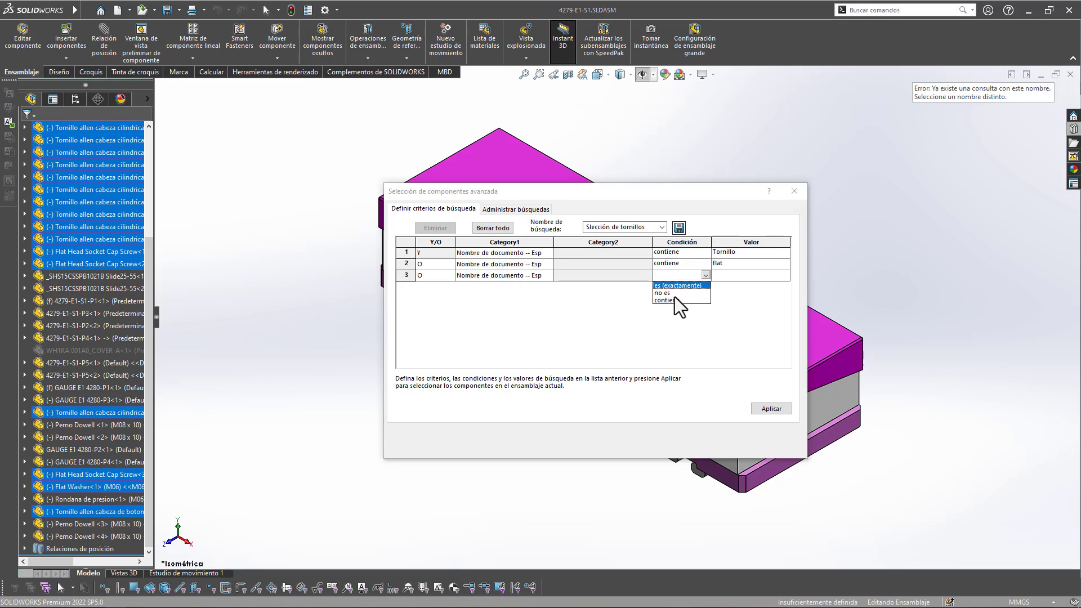
{"action": "left_click", "coordinate": [668, 300]}
{"action": "left_click", "coordinate": [719, 276]}
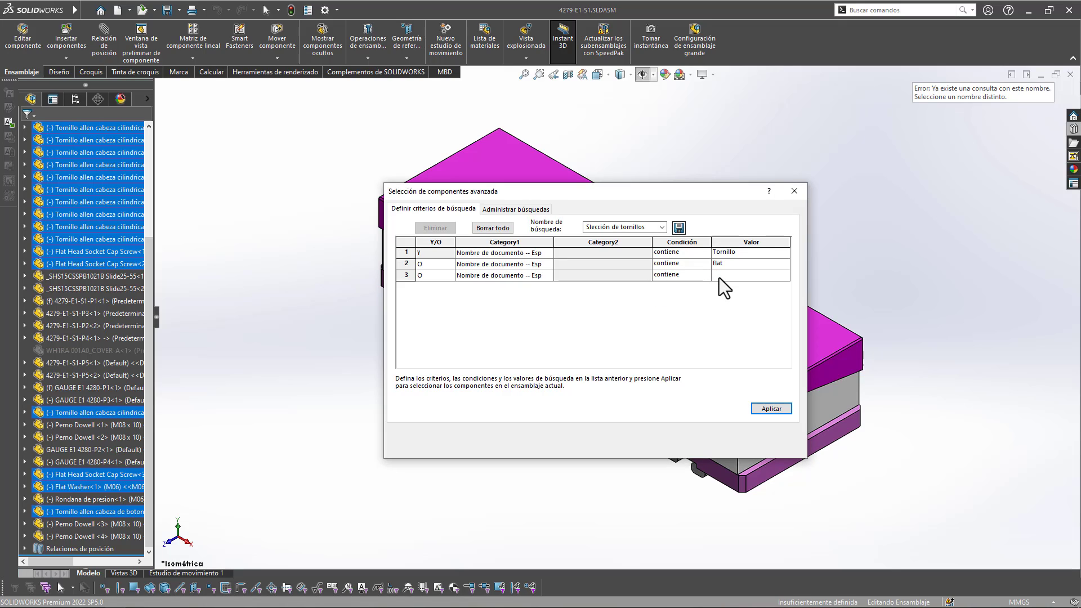
{"action": "key", "text": "Caps_Lock"}
{"action": "type", "text": "D"}
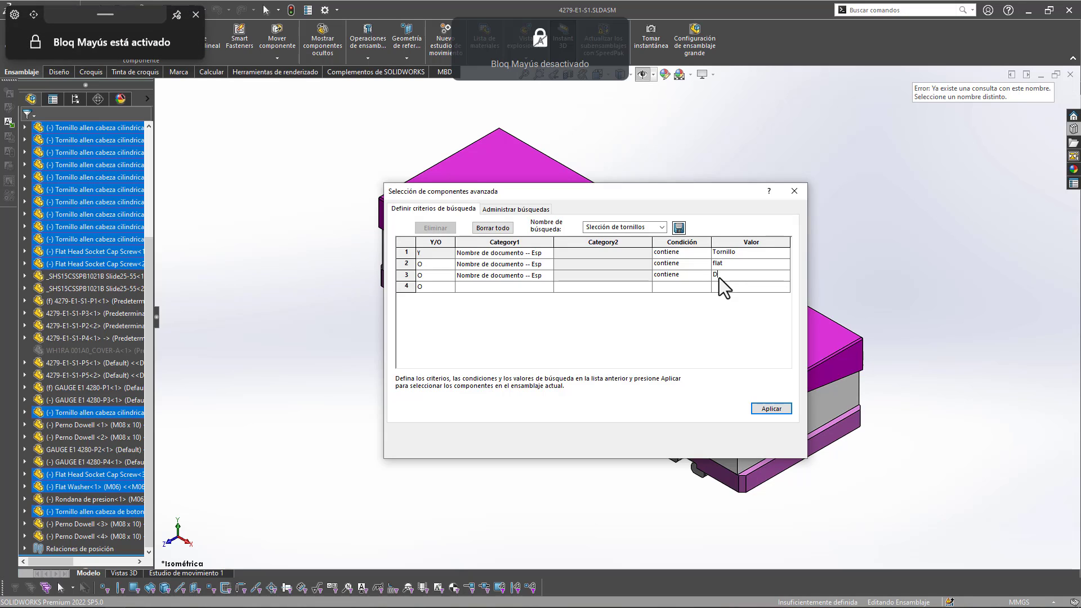
{"action": "type", "text": "owell"}
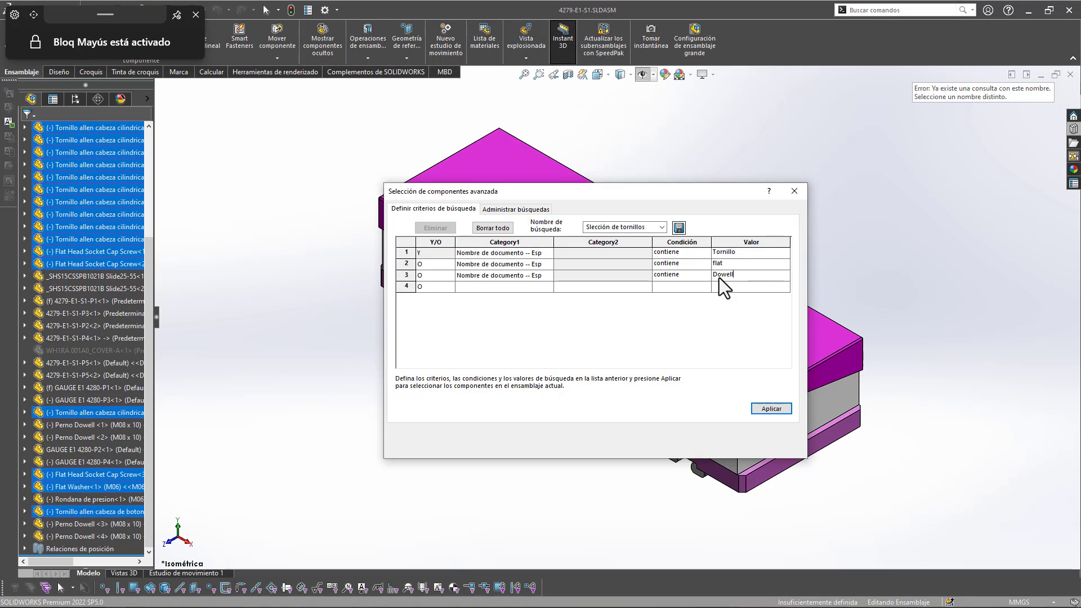
{"action": "left_click", "coordinate": [679, 228]}
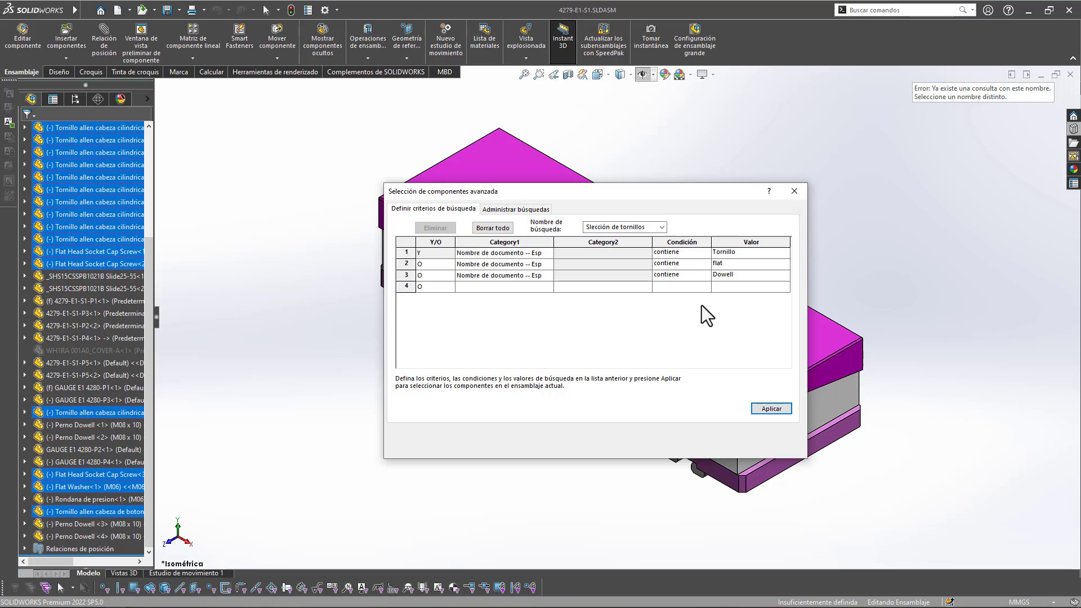
{"action": "left_click", "coordinate": [765, 410]}
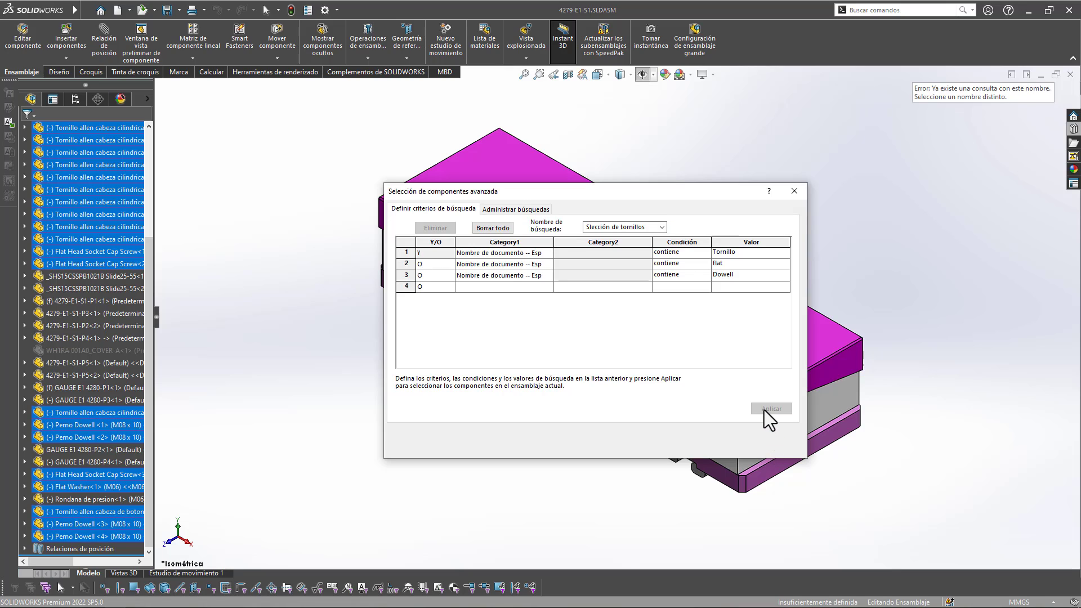
Step: Close the dialog, clear the selection, and rerun the Slección de tornillos favourite
{"action": "left_click", "coordinate": [792, 191]}
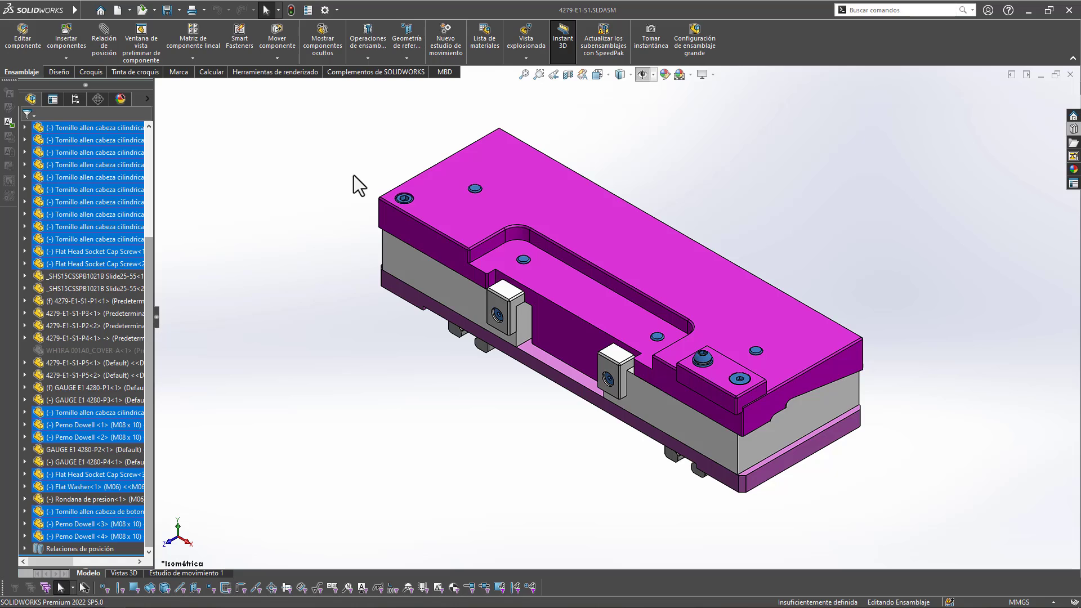
{"action": "left_click", "coordinate": [316, 193]}
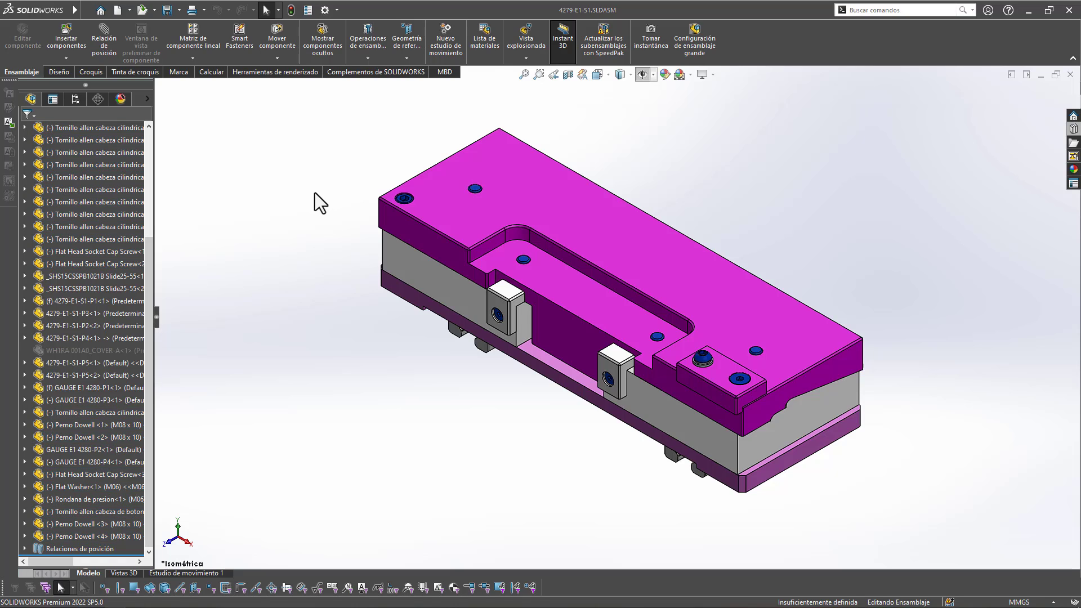
{"action": "left_click", "coordinate": [277, 10]}
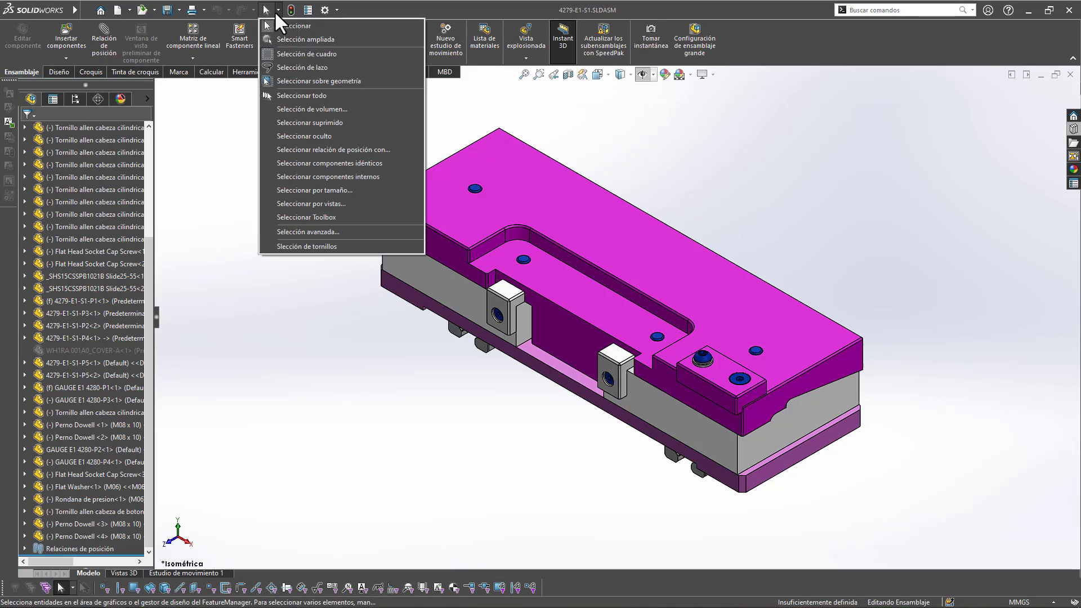
{"action": "left_click", "coordinate": [312, 250]}
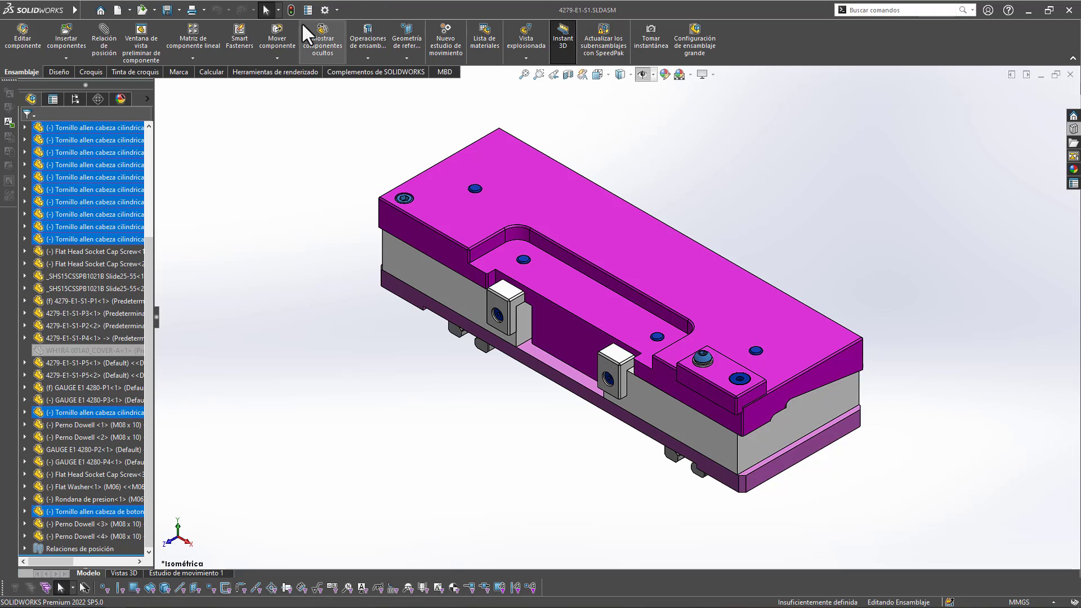
{"action": "left_click", "coordinate": [279, 9]}
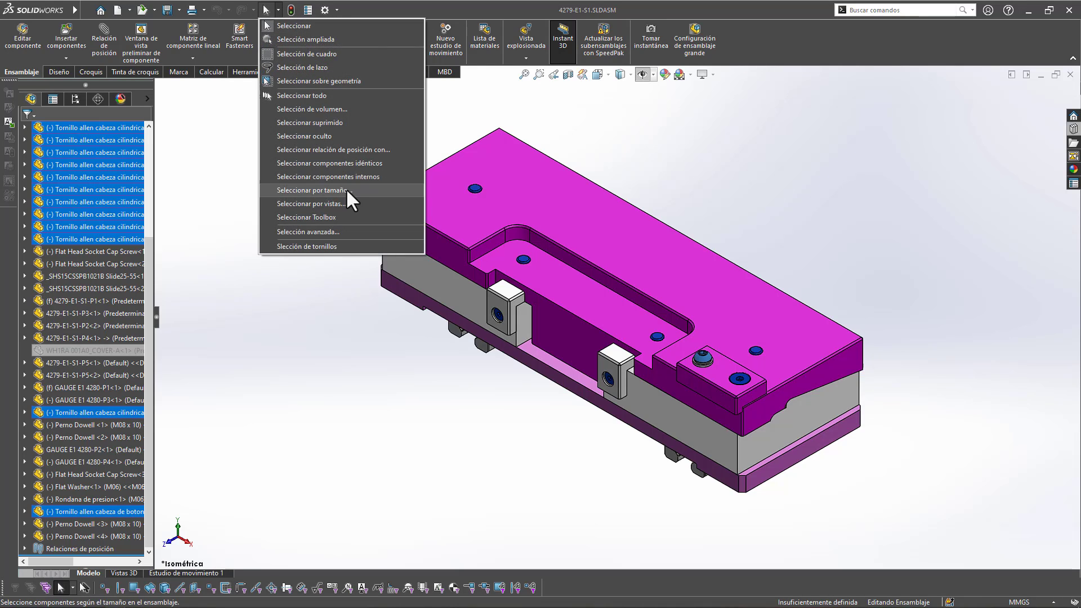
Step: Load the saved Selección de tornillos search for editing in advanced component selection
{"action": "left_click", "coordinate": [327, 232]}
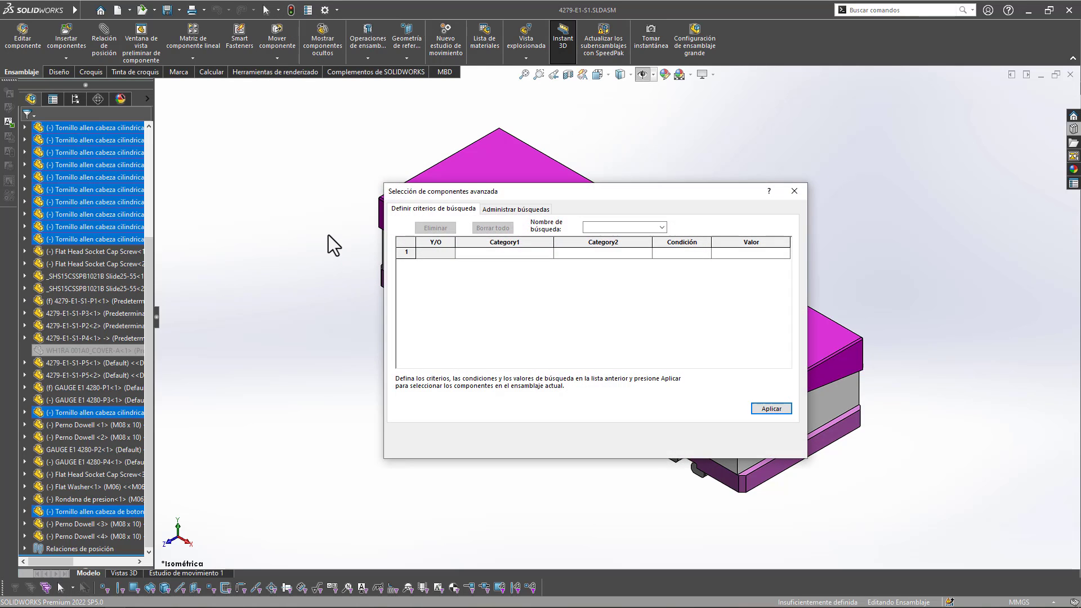
{"action": "left_click", "coordinate": [492, 211]}
{"action": "left_click", "coordinate": [412, 264]}
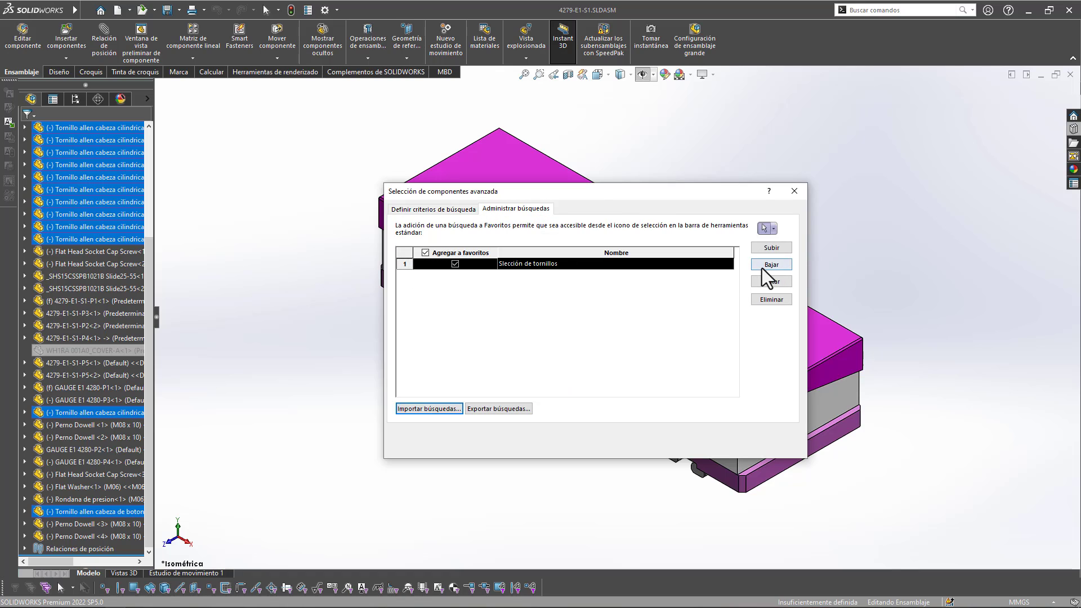
{"action": "left_click", "coordinate": [762, 282]}
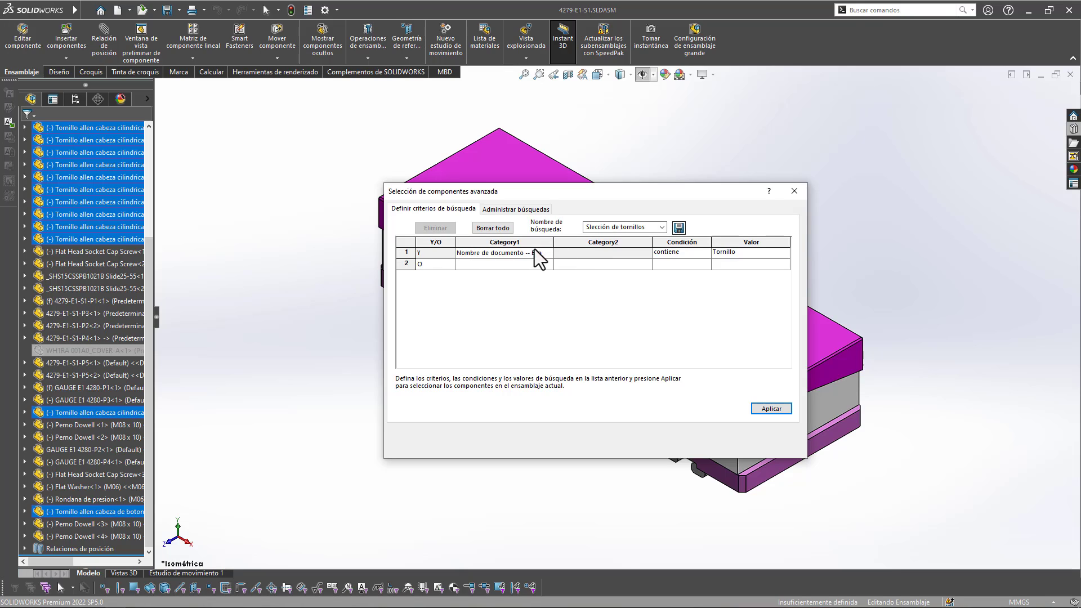
Step: Add document-name criteria containing 'Flat' and 'Dowell' to the screw search and save it
{"action": "left_click", "coordinate": [517, 315]}
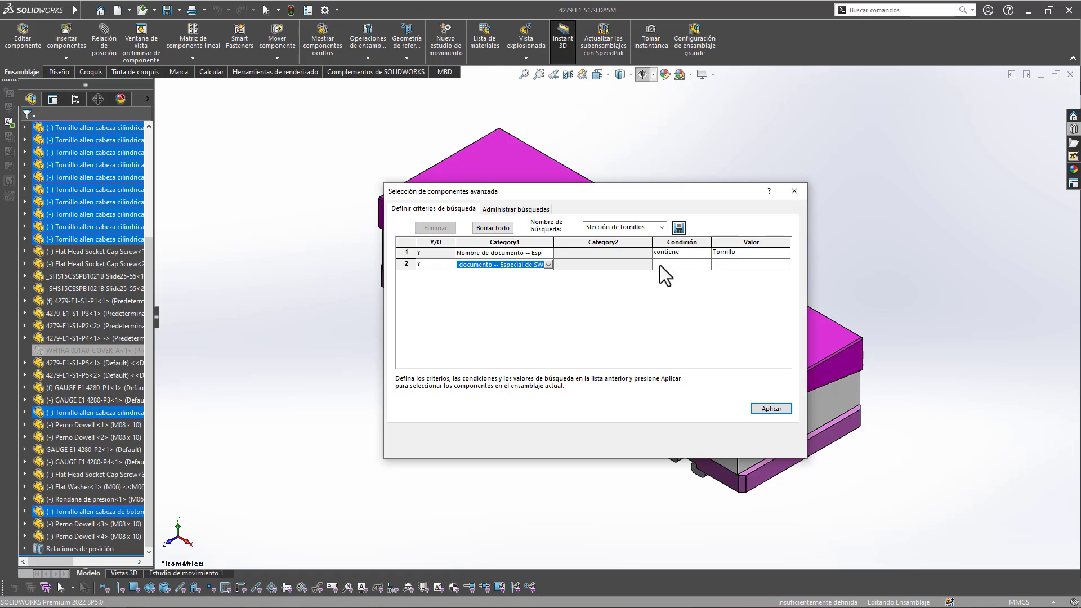
{"action": "left_click", "coordinate": [683, 265]}
{"action": "type", "text": "Flat"}
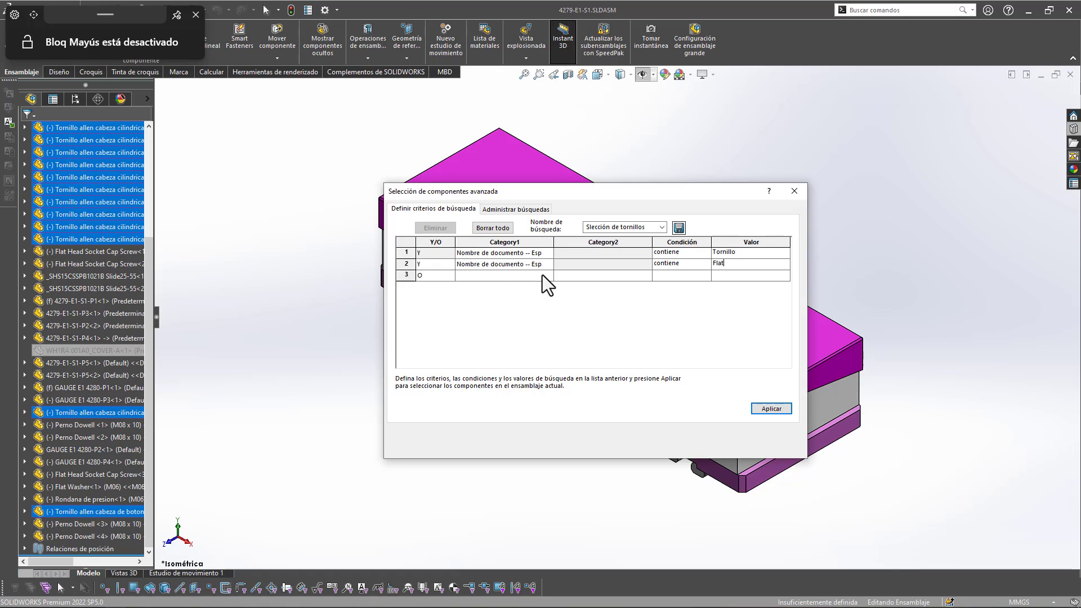
{"action": "left_click", "coordinate": [653, 276]}
{"action": "left_click", "coordinate": [675, 296]}
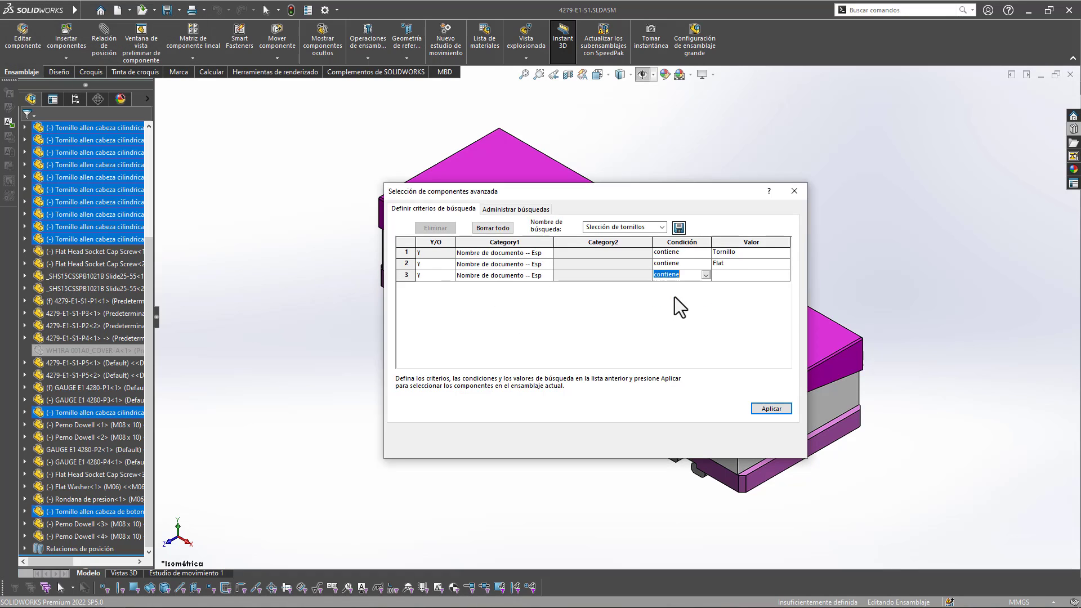
{"action": "left_click", "coordinate": [722, 273]}
{"action": "type", "text": "Dowell"}
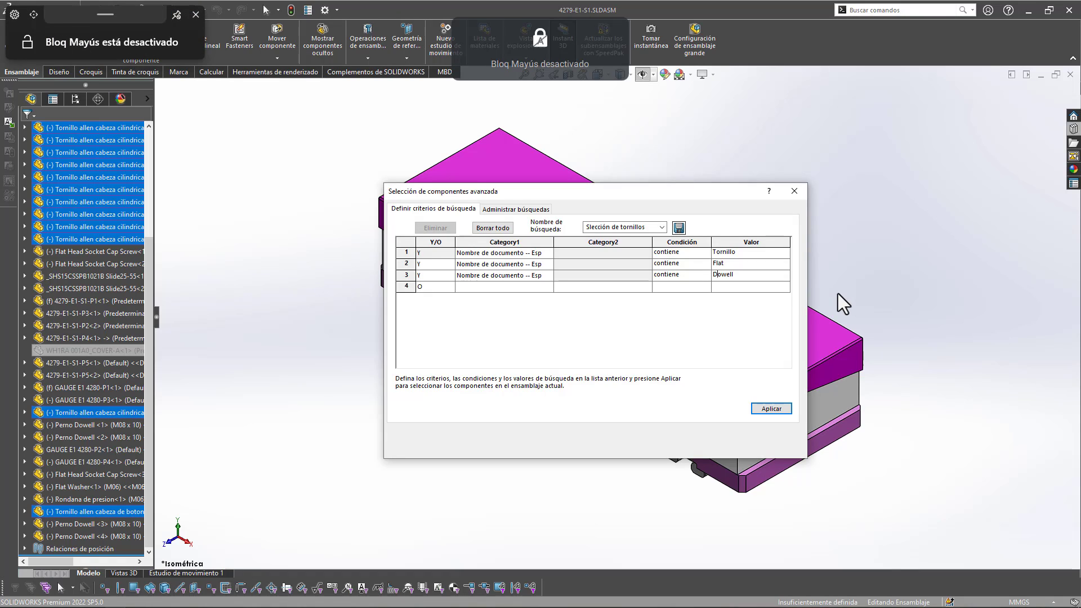
{"action": "left_click", "coordinate": [586, 226]}
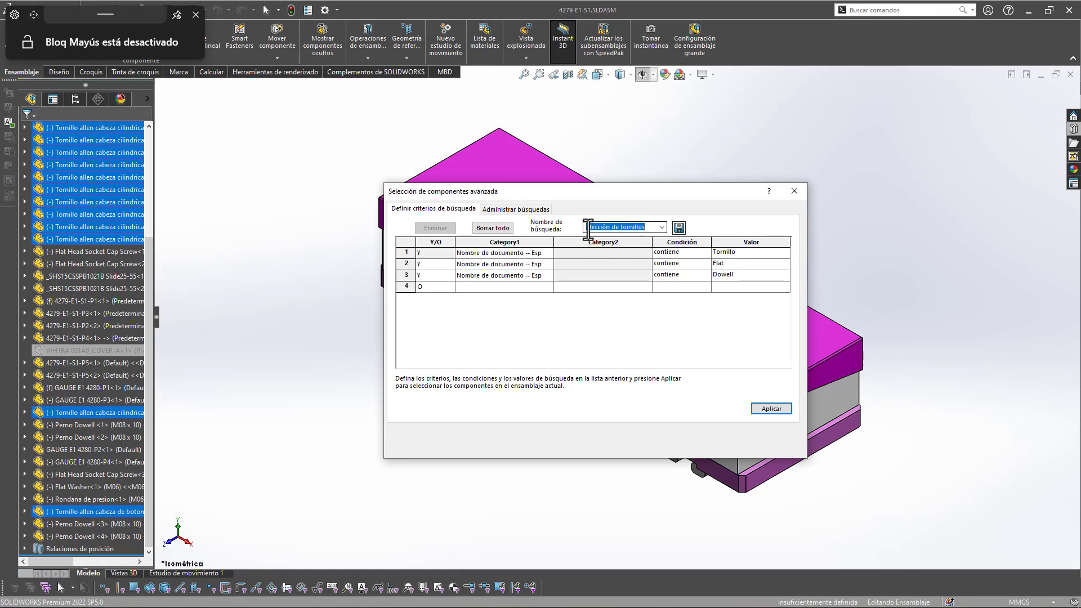
{"action": "left_click", "coordinate": [611, 226]}
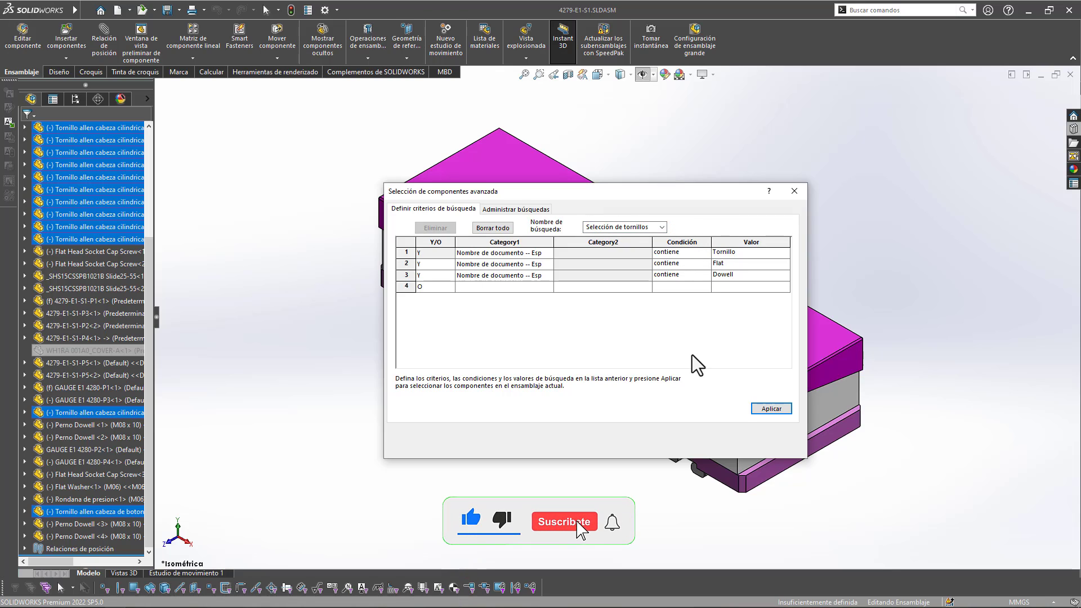
{"action": "left_click", "coordinate": [515, 210]}
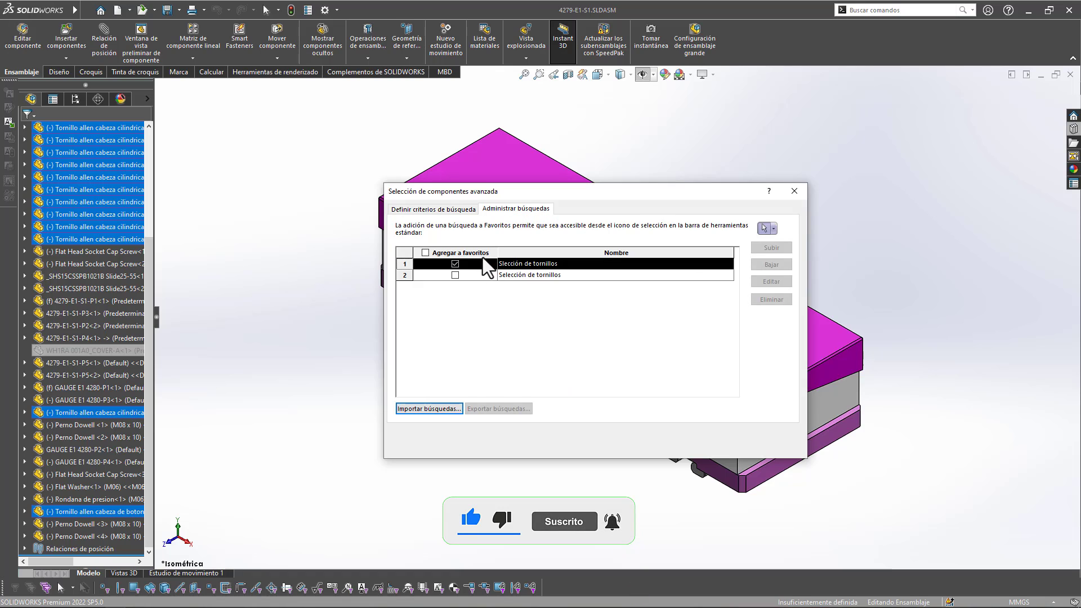
Step: Delete the older duplicate screw search and mark the remaining one as a favourite
{"action": "left_click", "coordinate": [410, 264]}
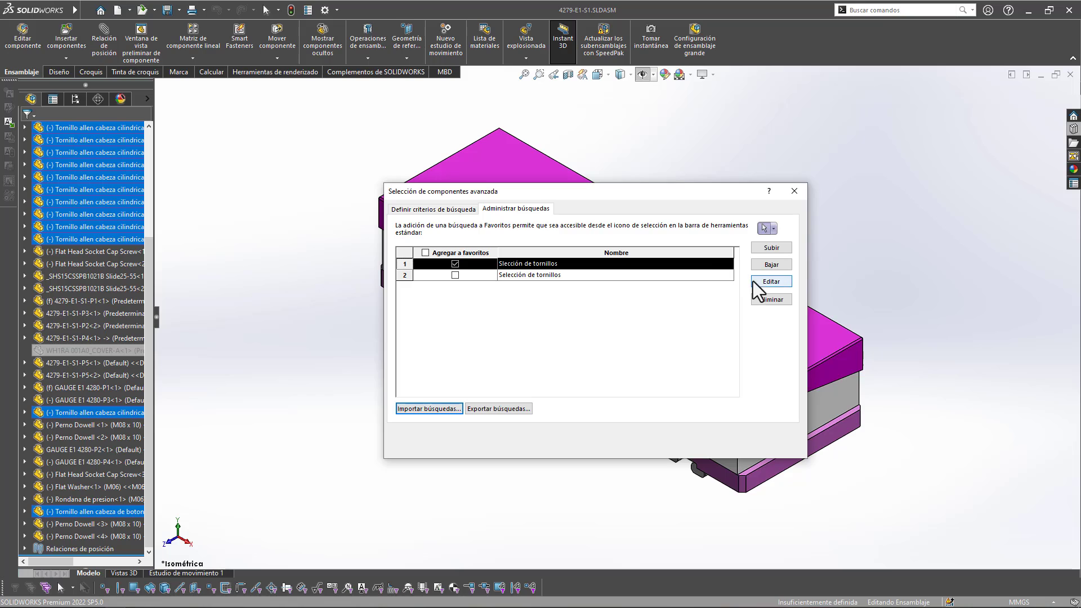
{"action": "left_click", "coordinate": [761, 301]}
{"action": "left_click", "coordinate": [457, 265]}
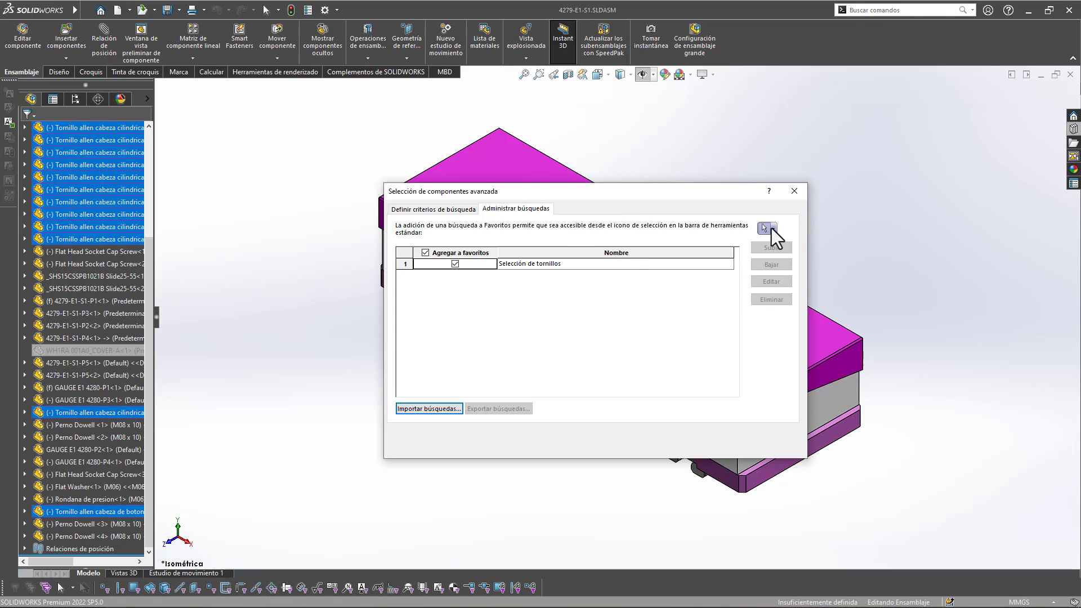
{"action": "left_click", "coordinate": [790, 194]}
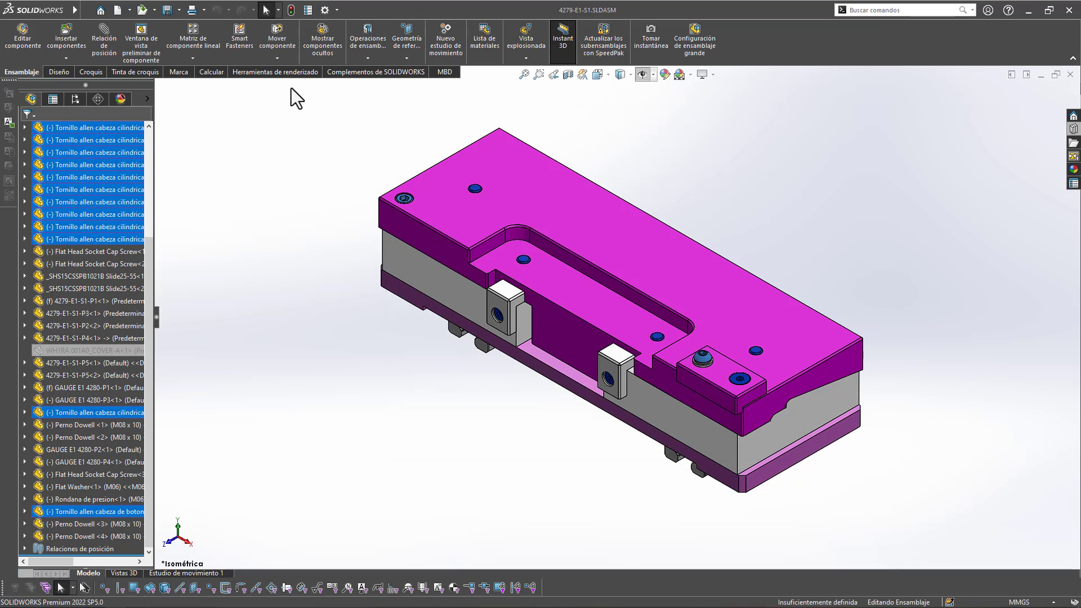
Step: Clear the selection and run the Selección de tornillos favourite search, which selects nothing
{"action": "left_click", "coordinate": [307, 236]}
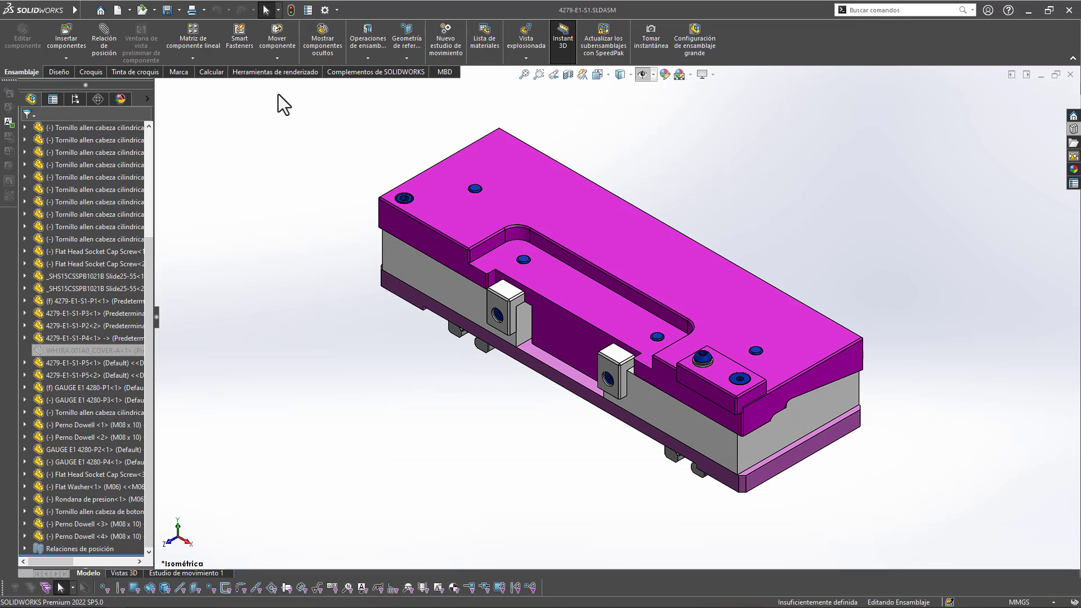
{"action": "left_click", "coordinate": [276, 9]}
{"action": "left_click", "coordinate": [315, 248]}
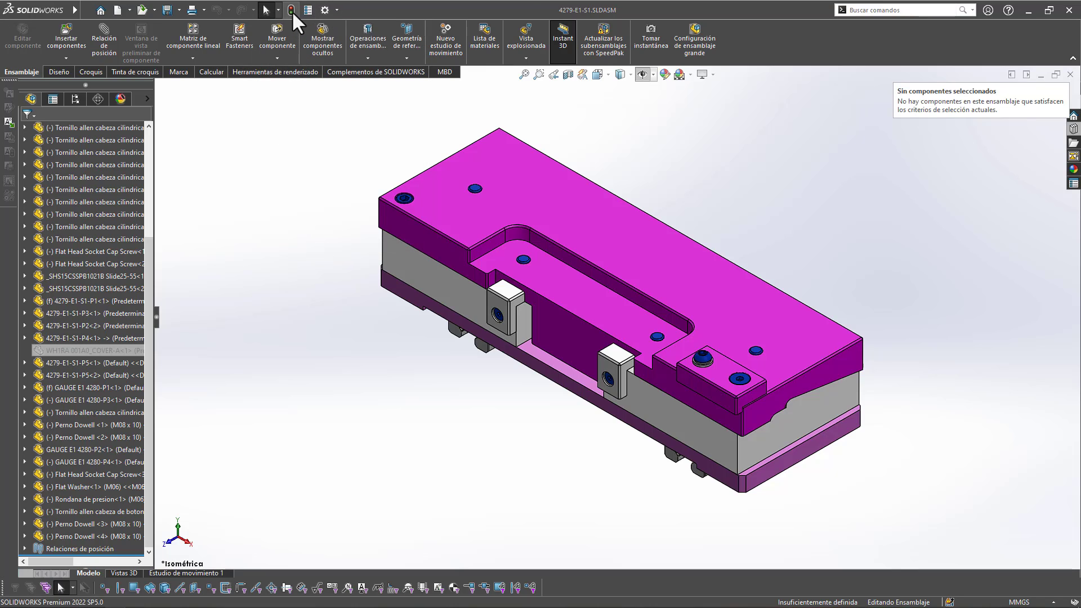
{"action": "left_click", "coordinate": [277, 12]}
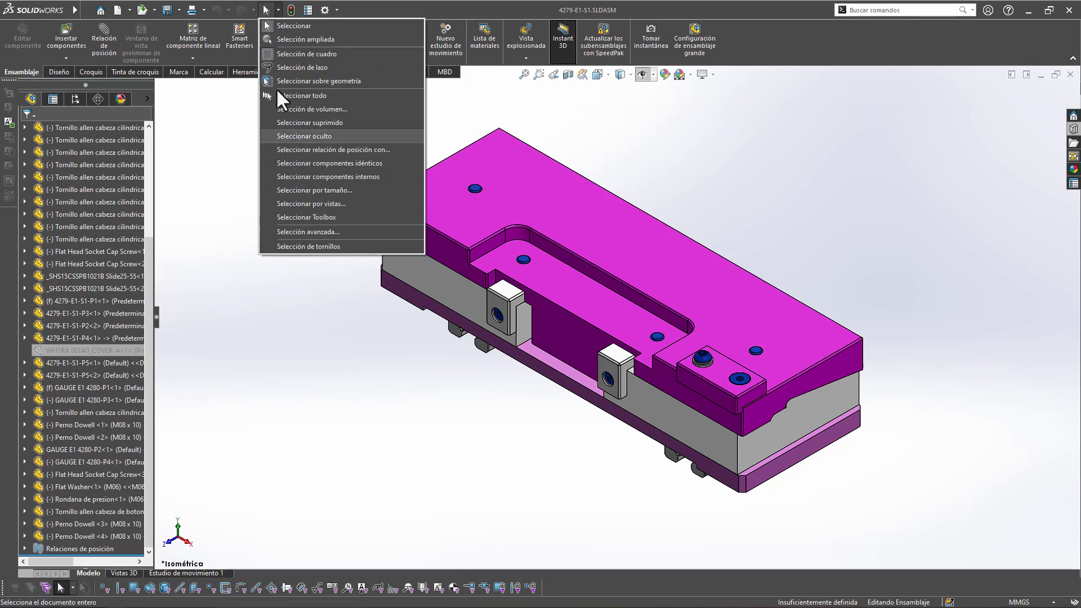
Step: Reload the saved screw-selection search's criteria for editing
{"action": "left_click", "coordinate": [302, 232]}
{"action": "left_click", "coordinate": [488, 212]}
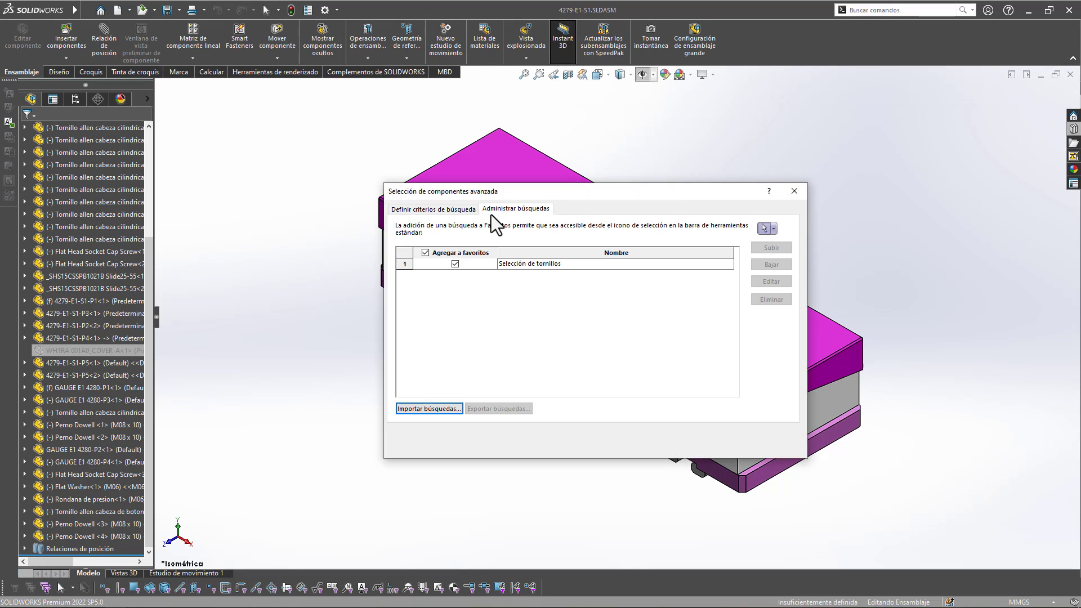
{"action": "left_click", "coordinate": [599, 265]}
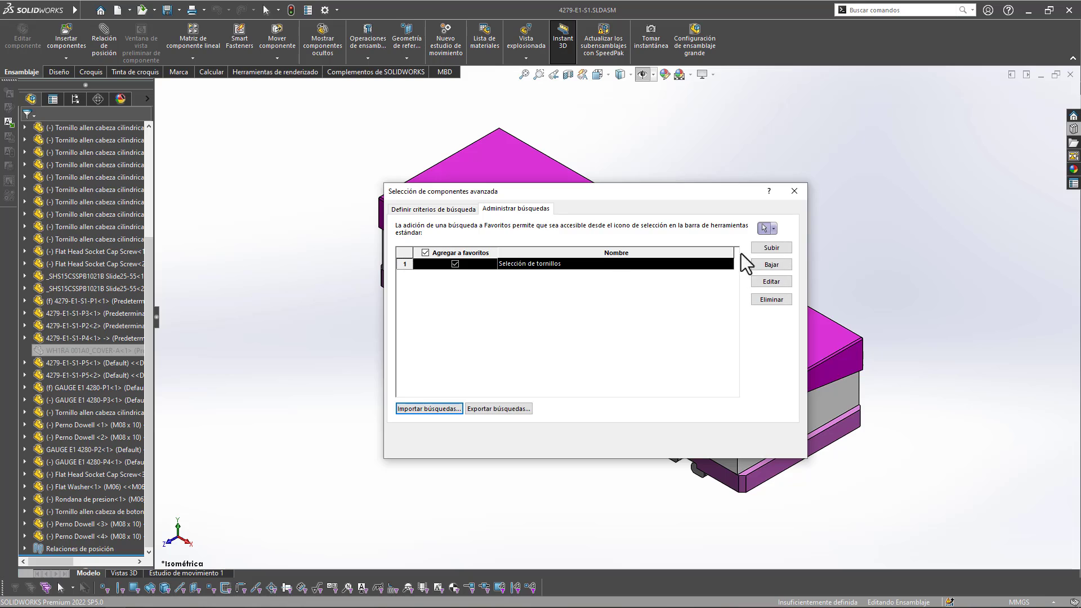
{"action": "left_click", "coordinate": [767, 281]}
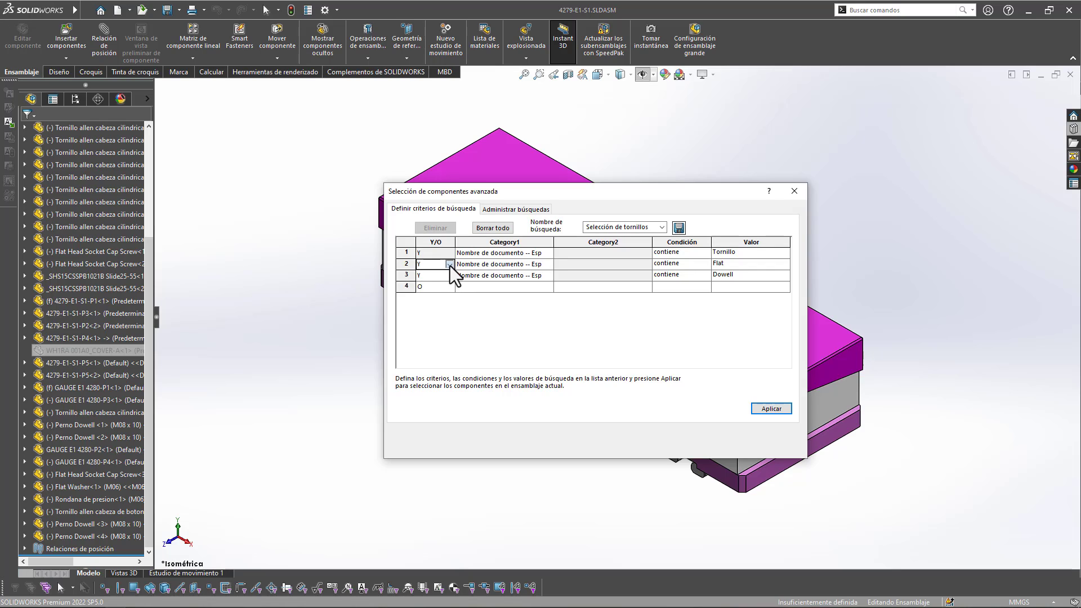
Step: Make the Flat and Dowell criteria OR conditions, apply the search, and strip the name's accent
{"action": "left_click", "coordinate": [449, 265]}
{"action": "left_click", "coordinate": [435, 281]}
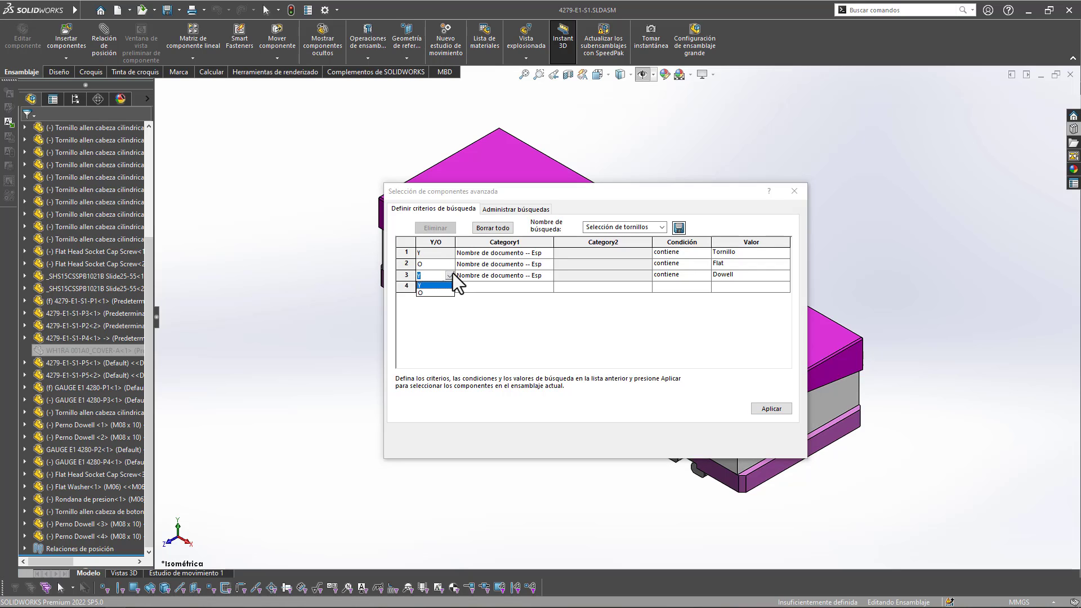
{"action": "left_click", "coordinate": [449, 275]}
{"action": "left_click", "coordinate": [434, 292]}
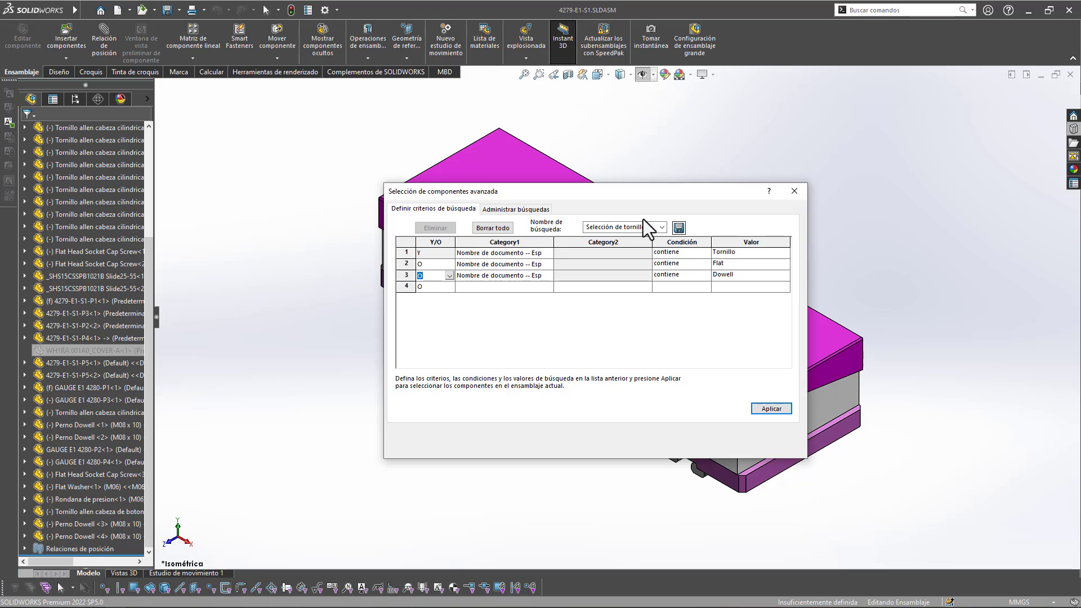
{"action": "left_click", "coordinate": [679, 228]}
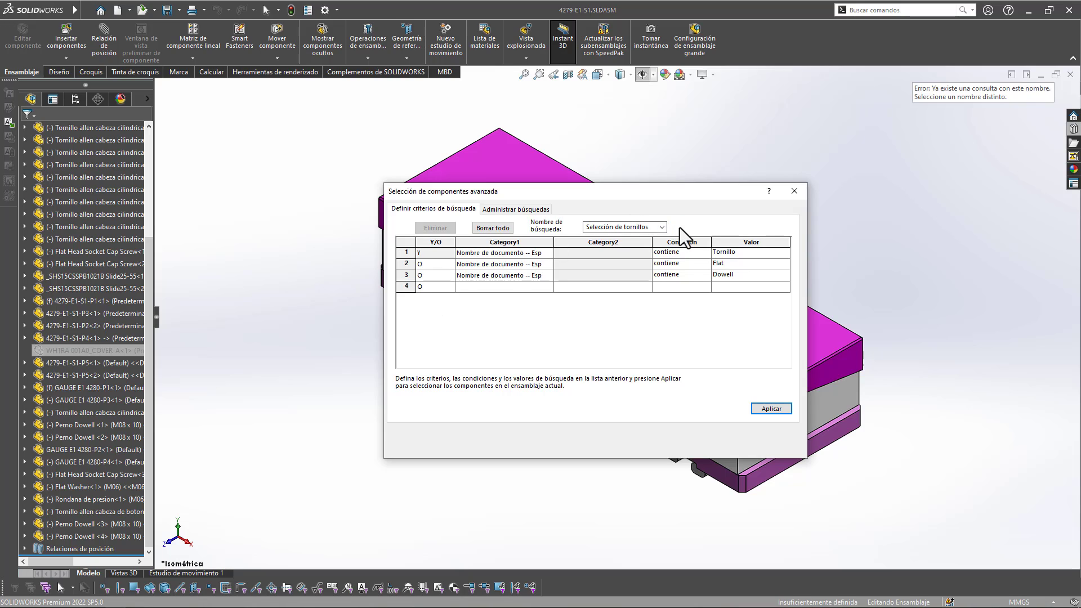
{"action": "left_click", "coordinate": [764, 408]}
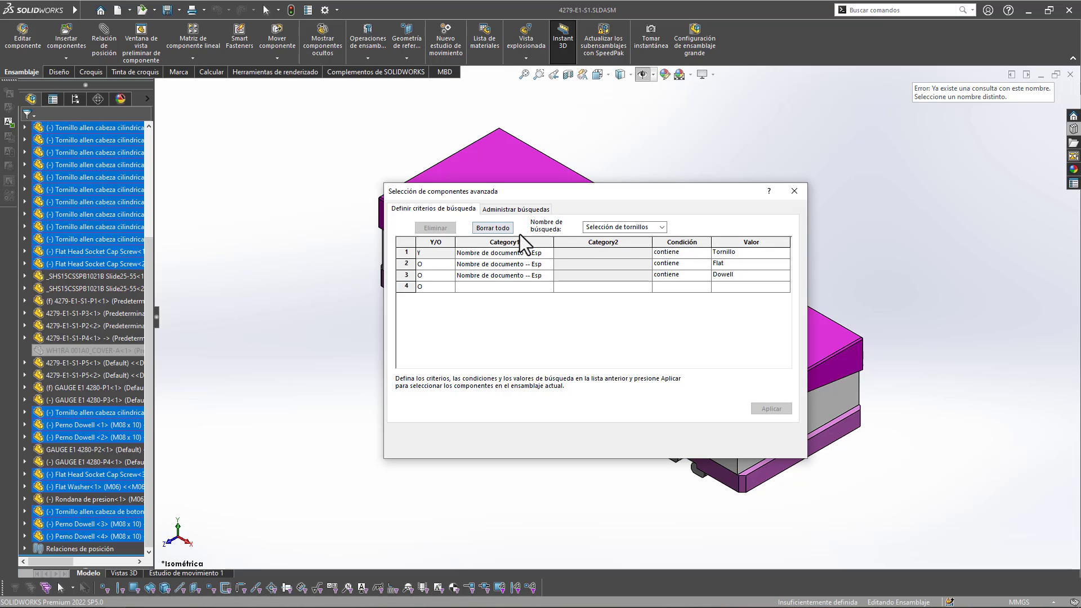
{"action": "left_click", "coordinate": [611, 227]}
{"action": "key", "text": "BackSpace"}
Step: Save as 'Seleccion de tornillos', delete the accented duplicate, and mark it favourite
{"action": "type", "text": "o"}
{"action": "left_click", "coordinate": [679, 227]}
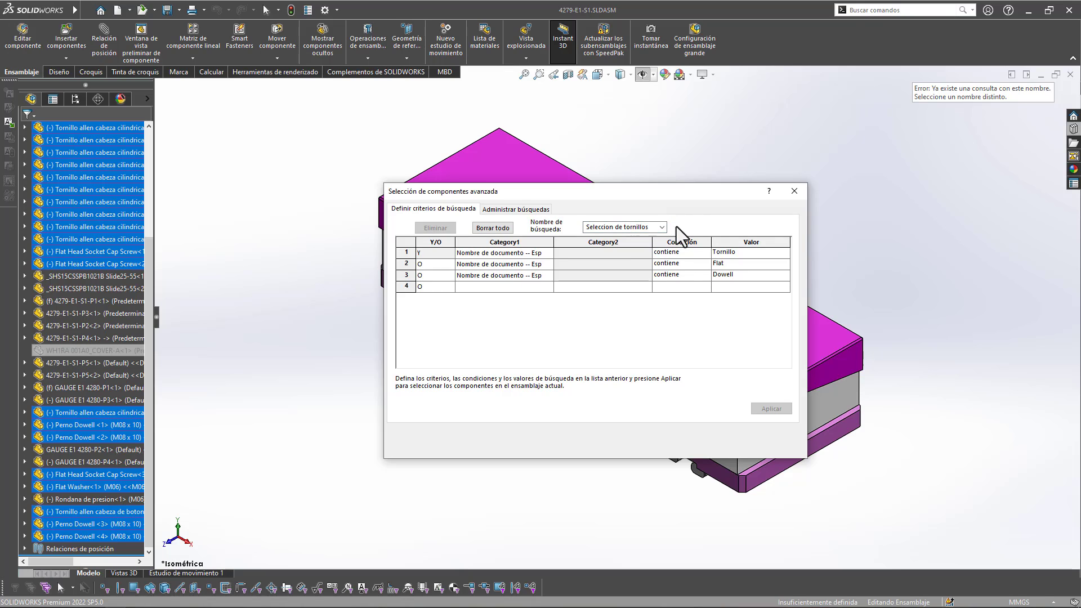
{"action": "left_click", "coordinate": [498, 212]}
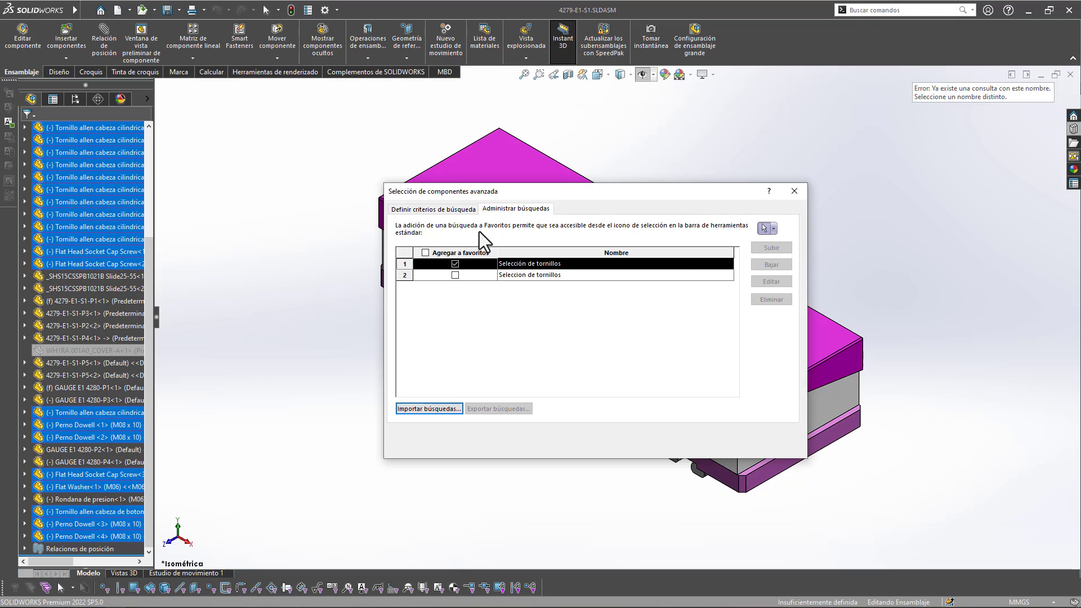
{"action": "left_click", "coordinate": [405, 265]}
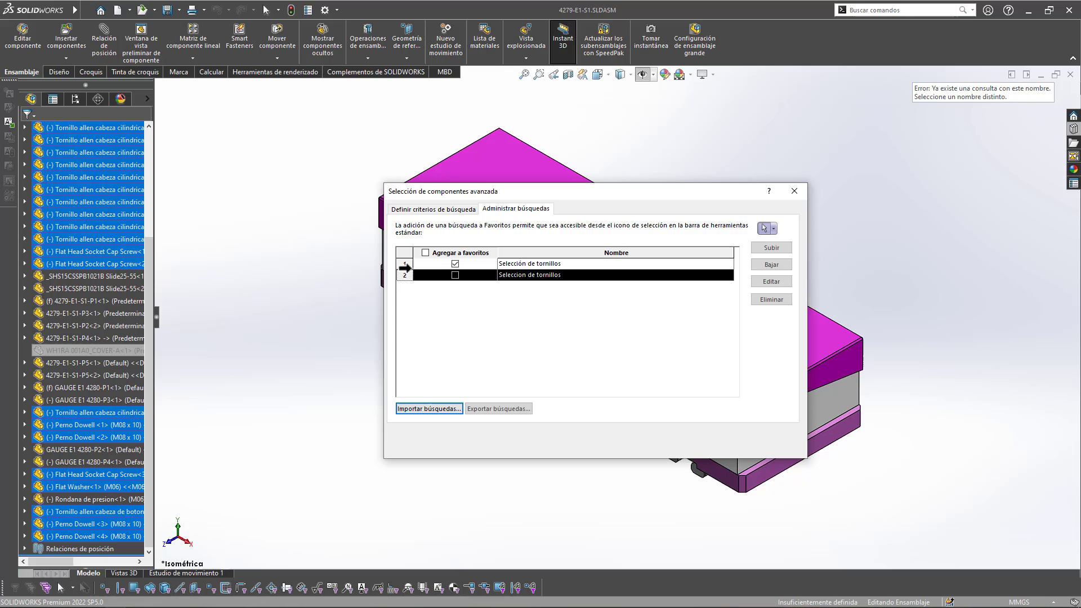
{"action": "left_click", "coordinate": [770, 299]}
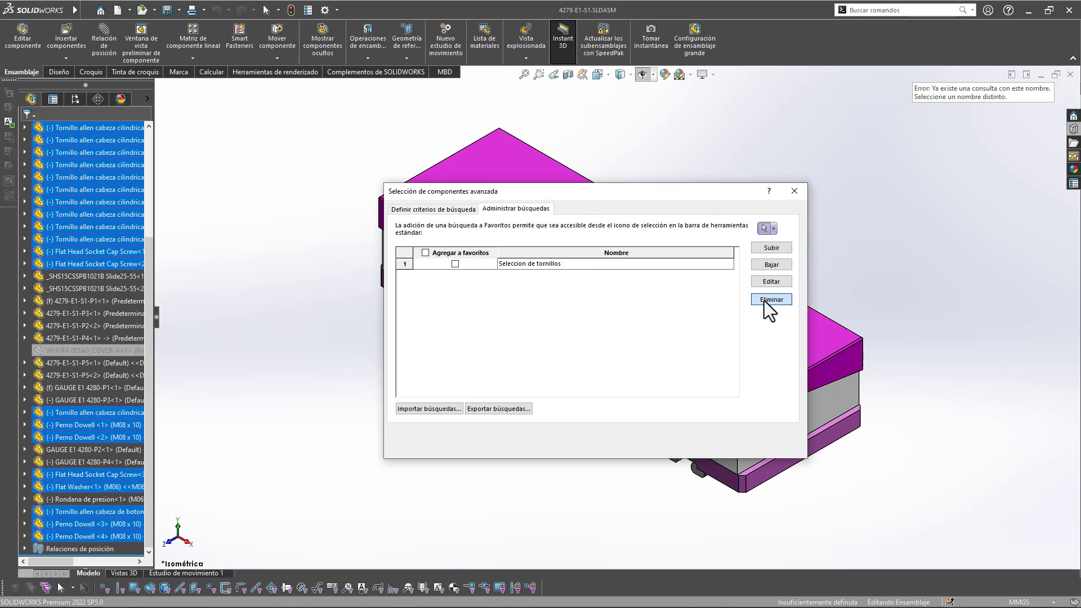
{"action": "left_click", "coordinate": [456, 265]}
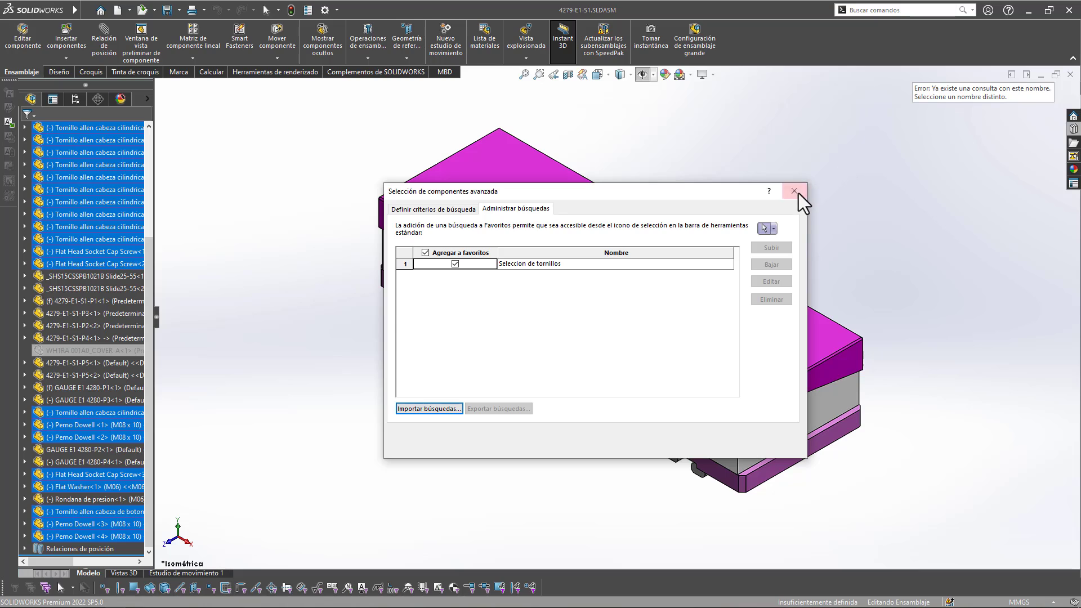
{"action": "left_click", "coordinate": [795, 192]}
Step: Clear the selection and run the Seleccion de tornillos favourite to select the screws
{"action": "left_click", "coordinate": [302, 210]}
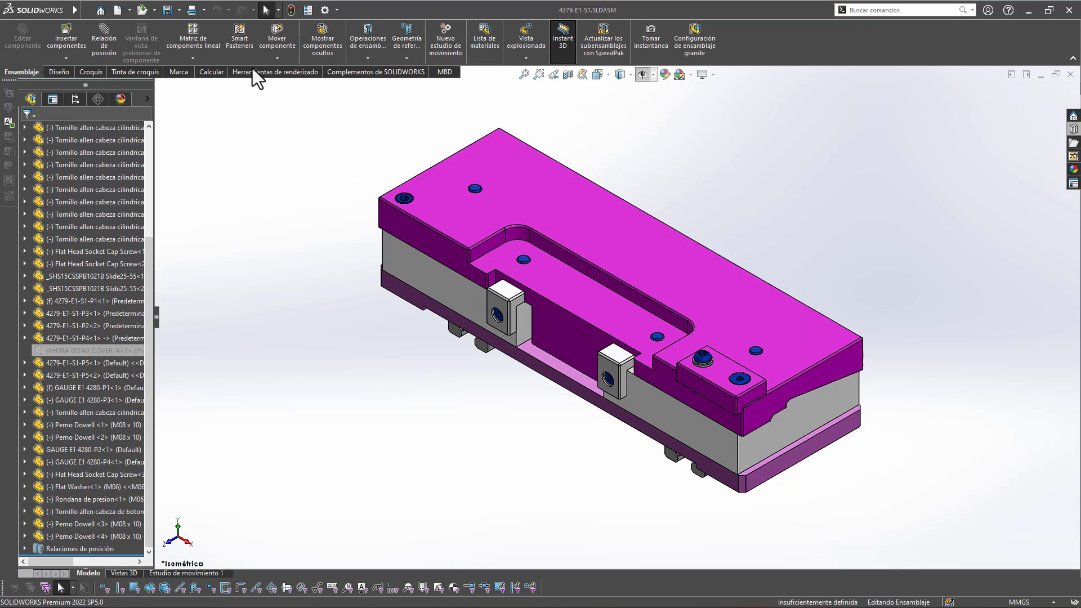
{"action": "left_click", "coordinate": [279, 10]}
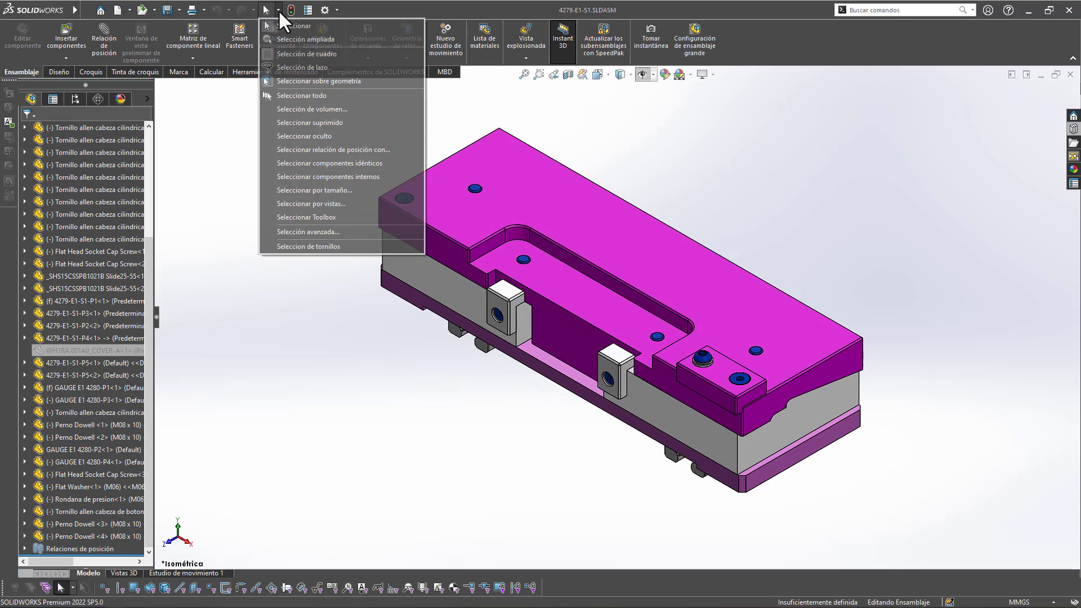
{"action": "left_click", "coordinate": [307, 246]}
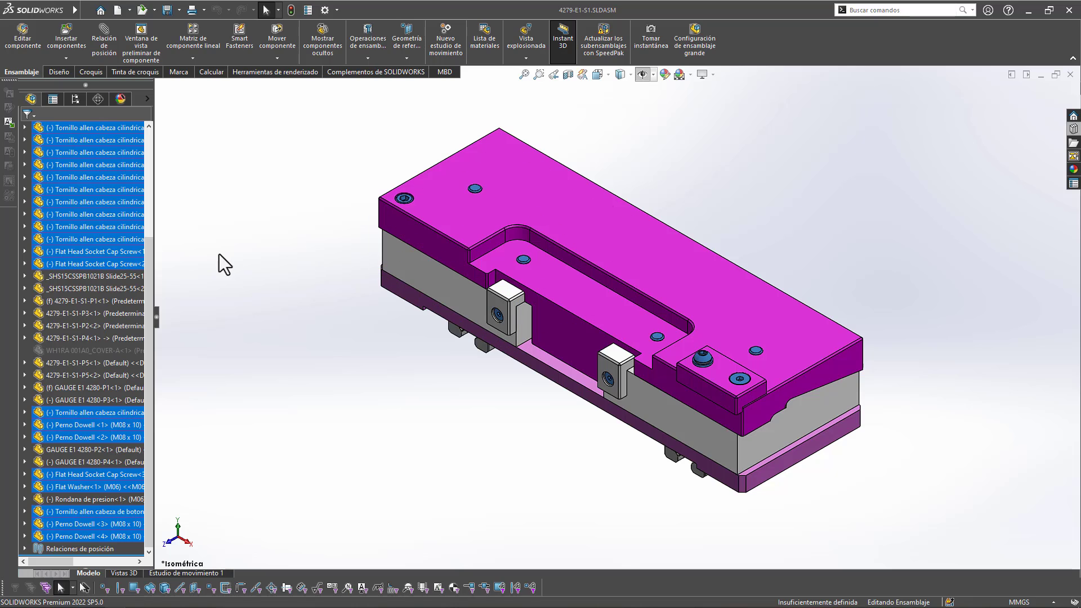
{"action": "left_click_drag", "start_coordinate": [150, 260], "coordinate": [154, 152]}
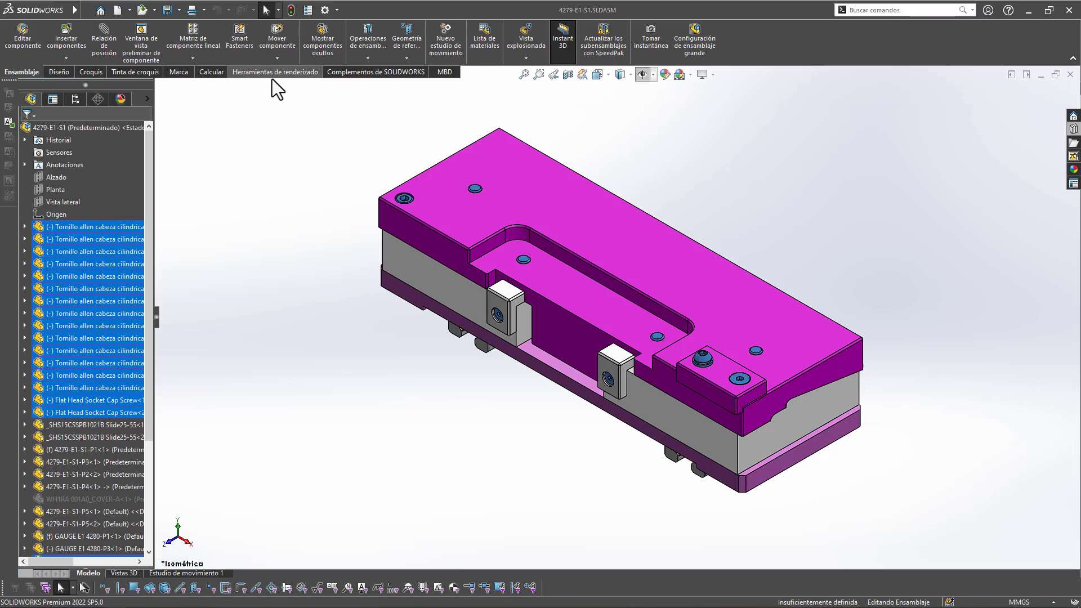
Step: Put the selected screws into a new assembly-tree folder named Tornillería
{"action": "right_click", "coordinate": [93, 251]}
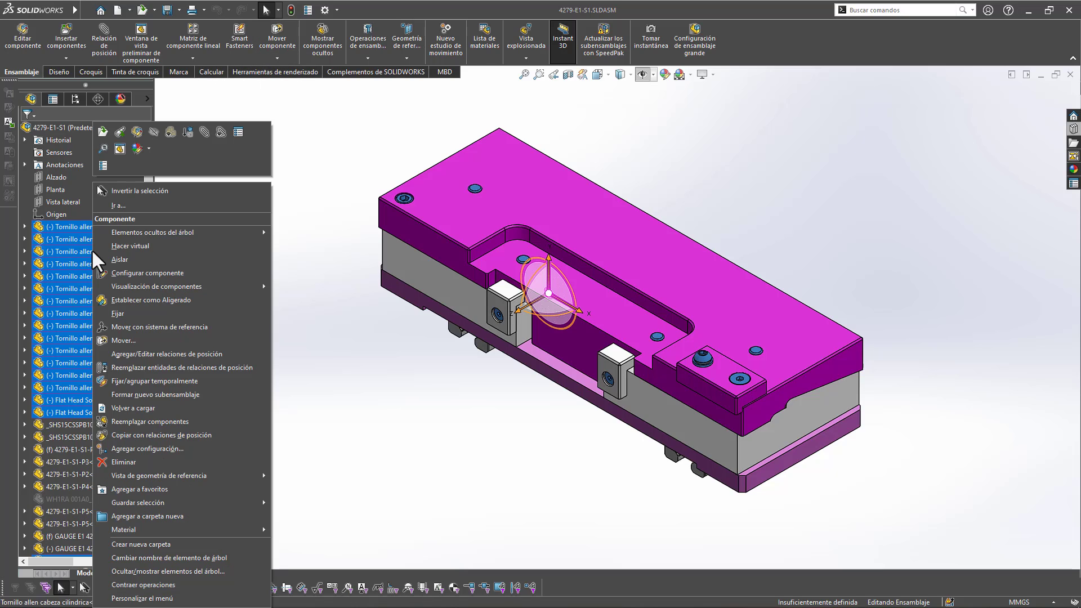
{"action": "left_click", "coordinate": [134, 517]}
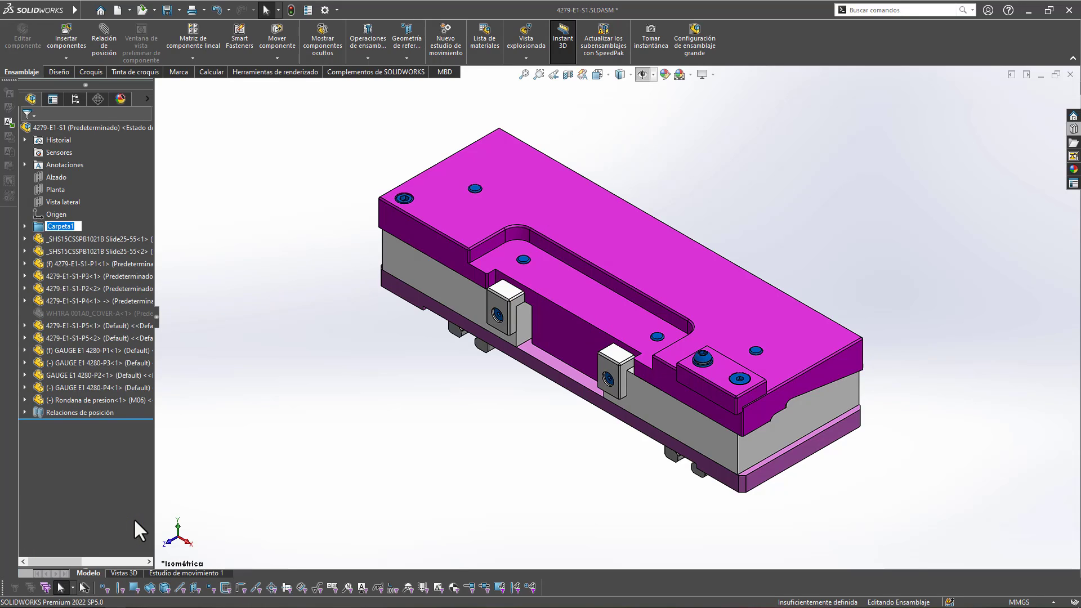
{"action": "key", "text": "Caps_Lock"}
{"action": "type", "text": "T"}
{"action": "key", "text": "Caps_Lock"}
{"action": "type", "text": "orniller"}
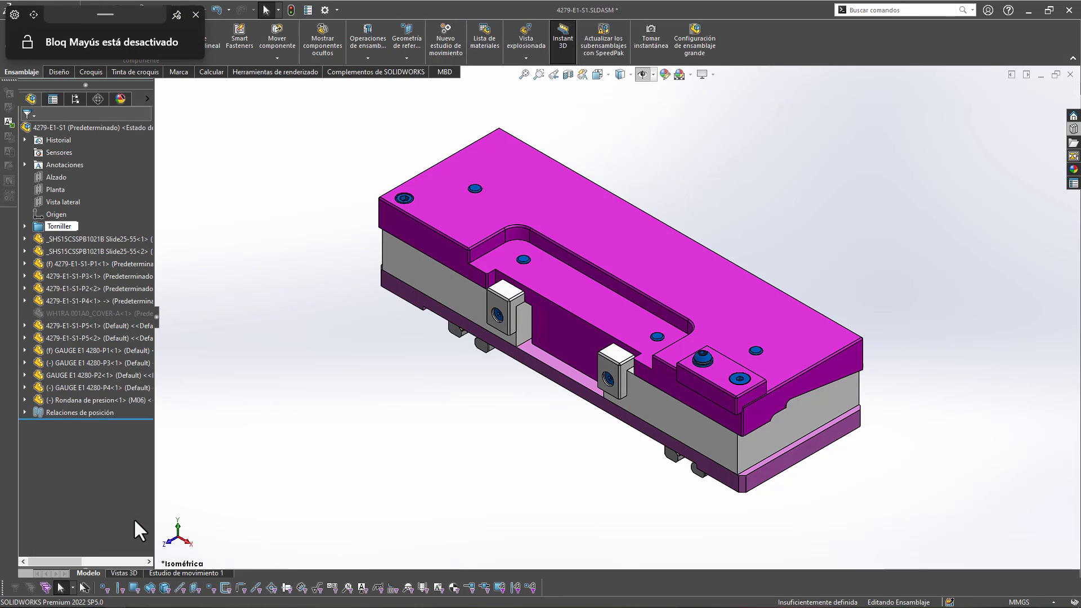
{"action": "type", "text": "ía"}
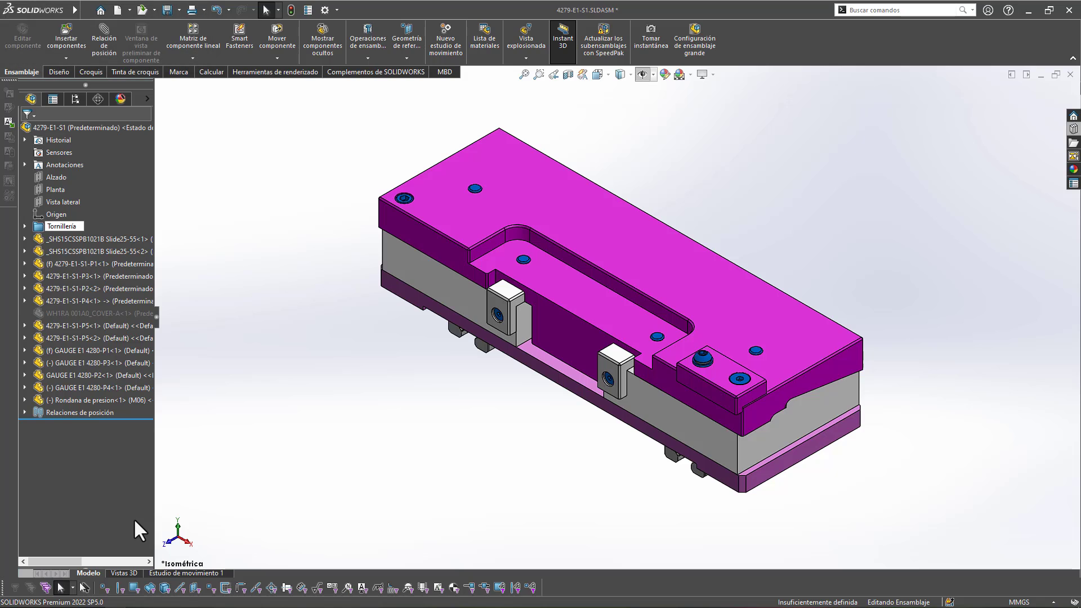
{"action": "key", "text": "Return"}
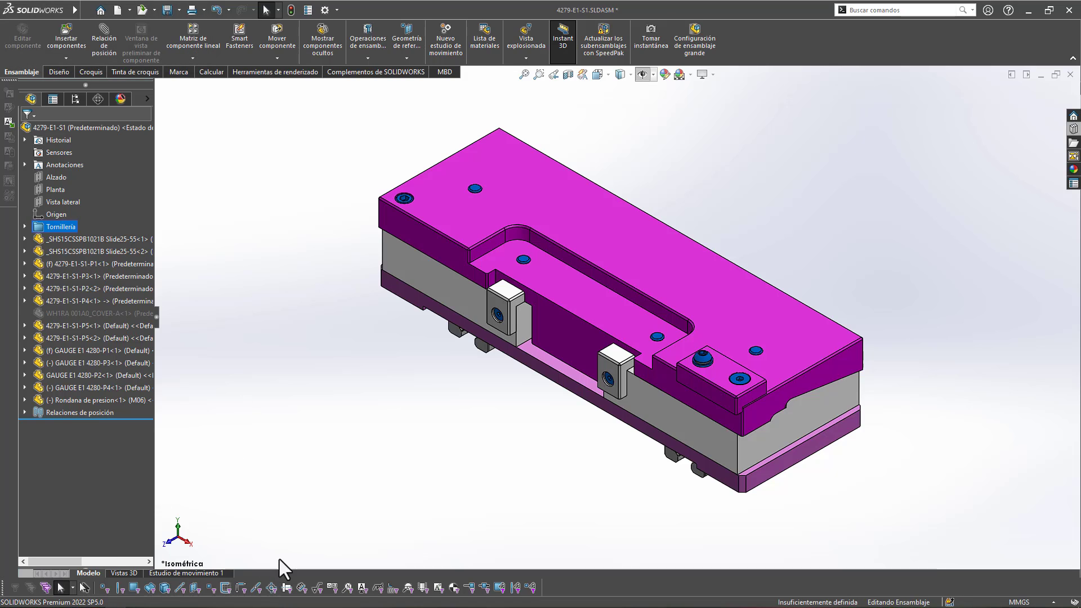
Step: Move the Rondana de presion washer into the Tornillería folder
{"action": "left_click", "coordinate": [281, 430]}
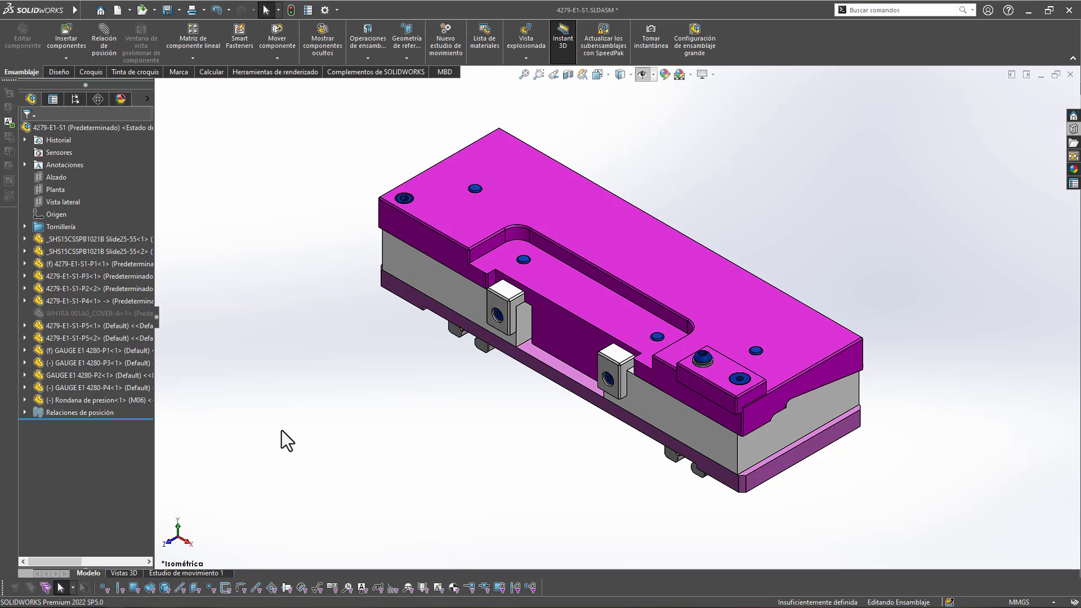
{"action": "left_click_drag", "start_coordinate": [93, 400], "coordinate": [60, 225]}
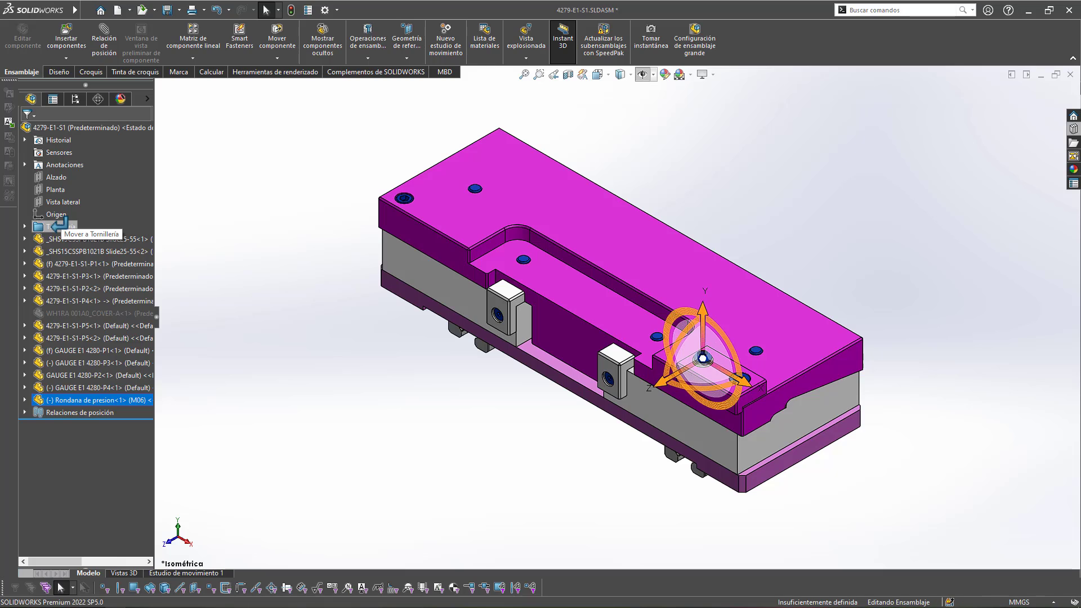
{"action": "left_click", "coordinate": [328, 348]}
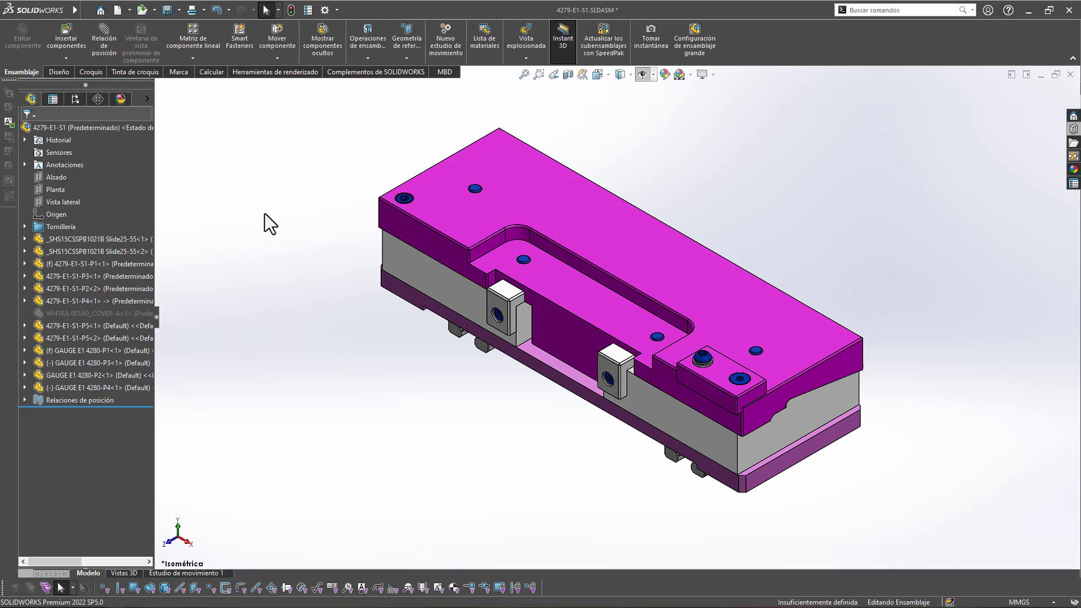
Step: Define a new advanced search: document name contains Slide20-55
{"action": "left_click", "coordinate": [278, 9]}
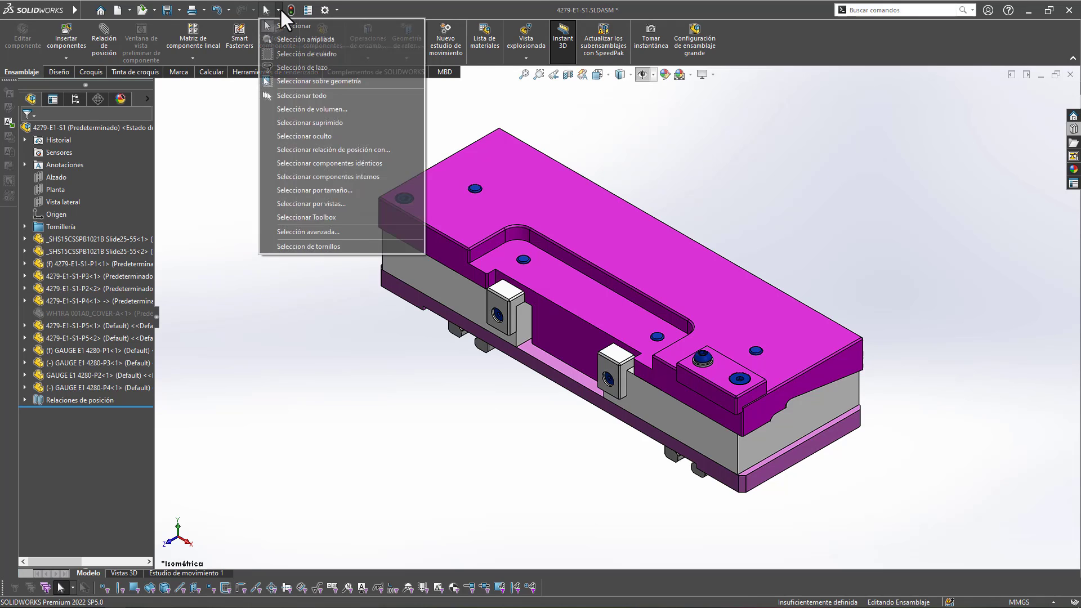
{"action": "left_click", "coordinate": [302, 232]}
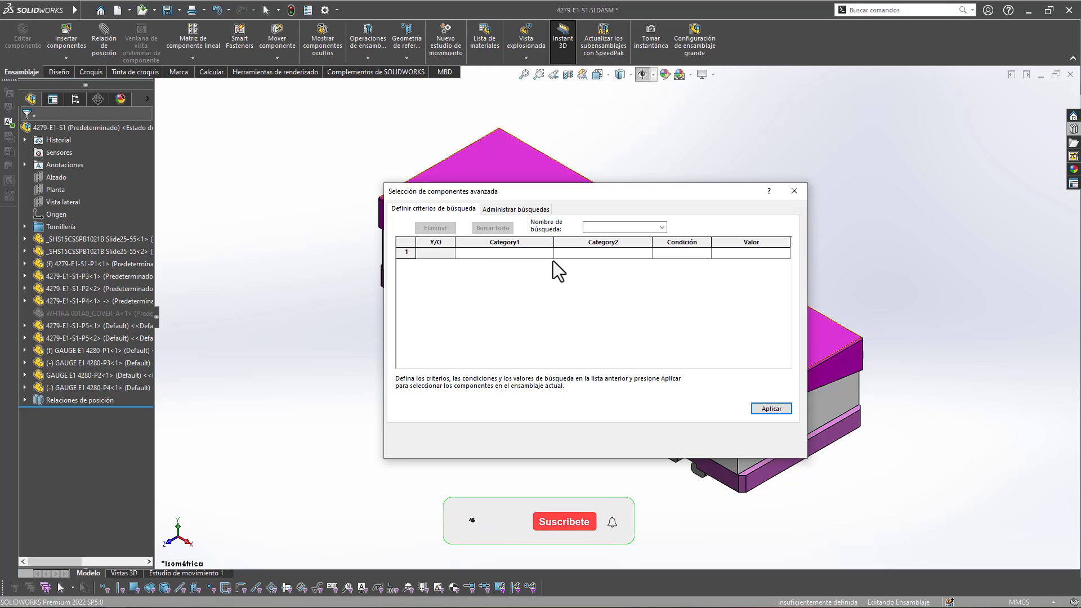
{"action": "left_click", "coordinate": [548, 258]}
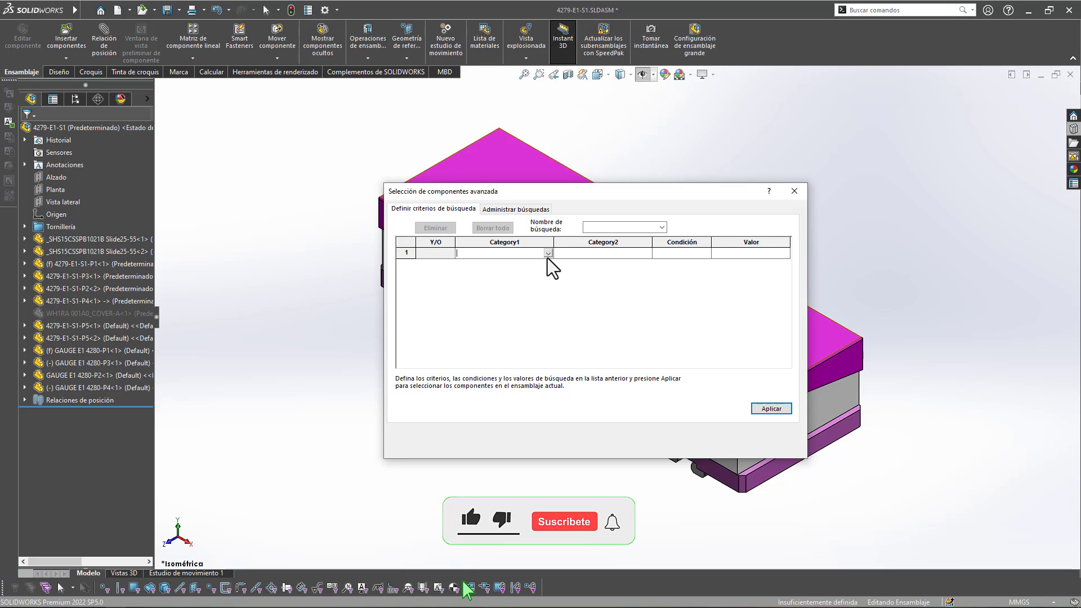
{"action": "left_click", "coordinate": [547, 256]}
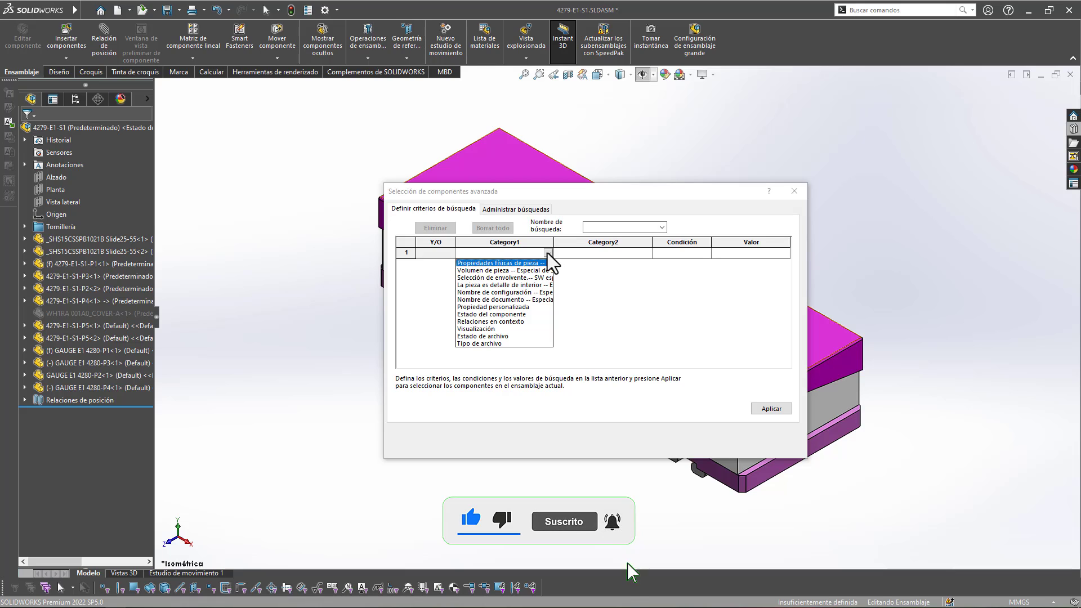
{"action": "left_click", "coordinate": [504, 299]}
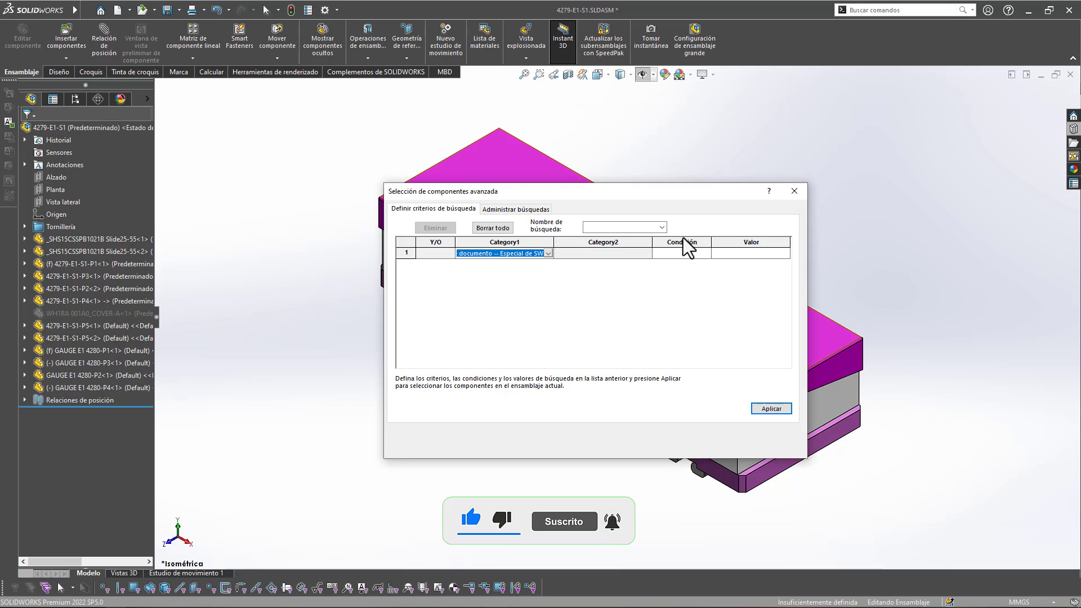
{"action": "left_click", "coordinate": [706, 253]}
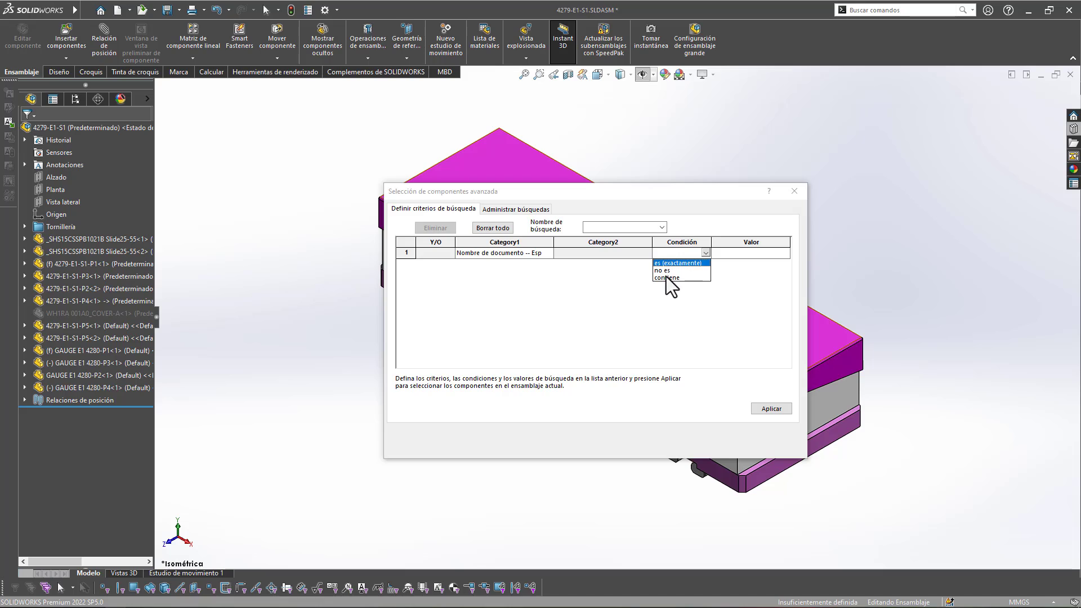
{"action": "left_click", "coordinate": [665, 278]}
{"action": "left_click", "coordinate": [725, 252]}
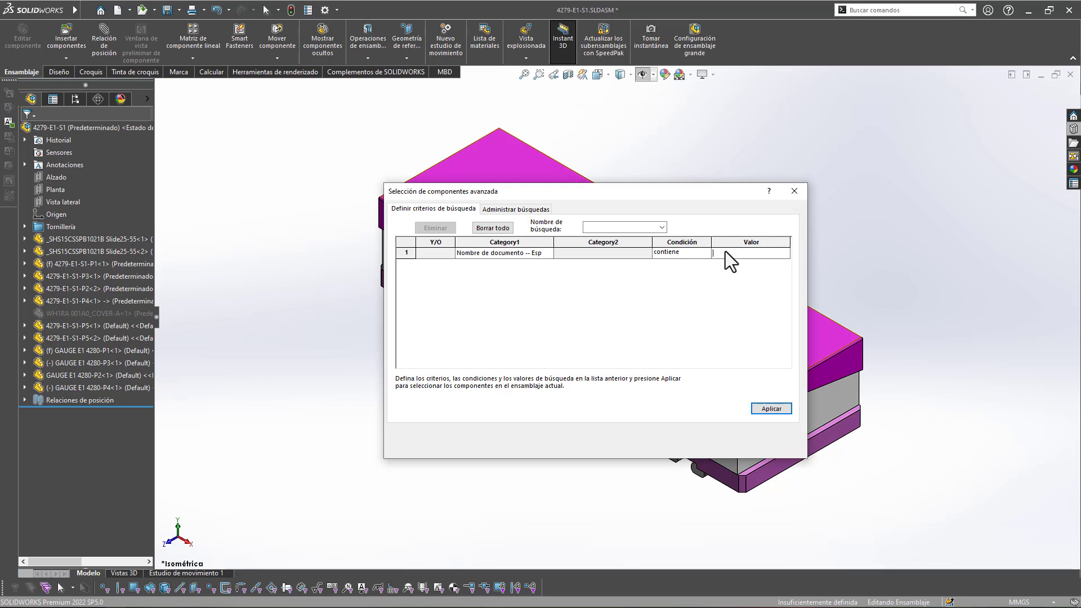
{"action": "key", "text": "Caps_Lock"}
{"action": "type", "text": "SHS"}
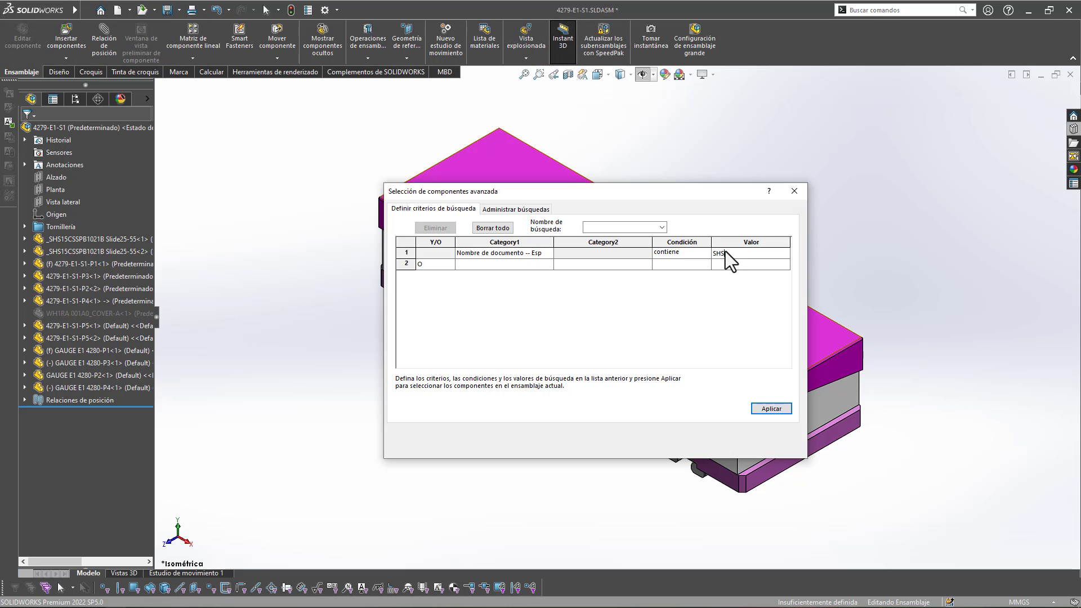
{"action": "key", "text": "BackSpace"}
{"action": "key", "text": "BackSpace"}
{"action": "key", "text": "BackSpace"}
{"action": "type", "text": "I"}
{"action": "key", "text": "Caps_Lock"}
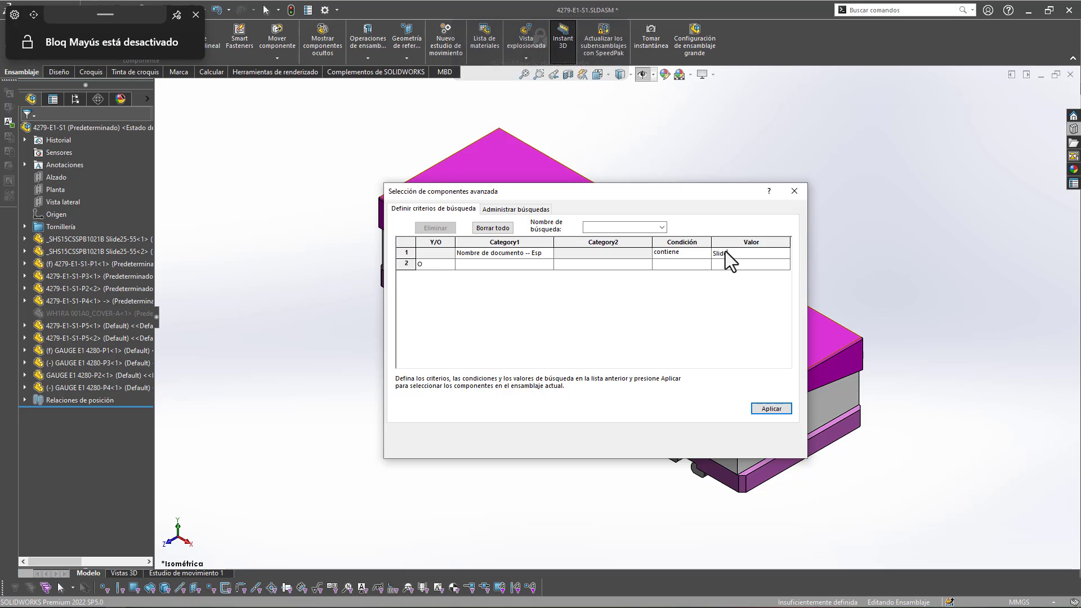
{"action": "type", "text": "e20-55"}
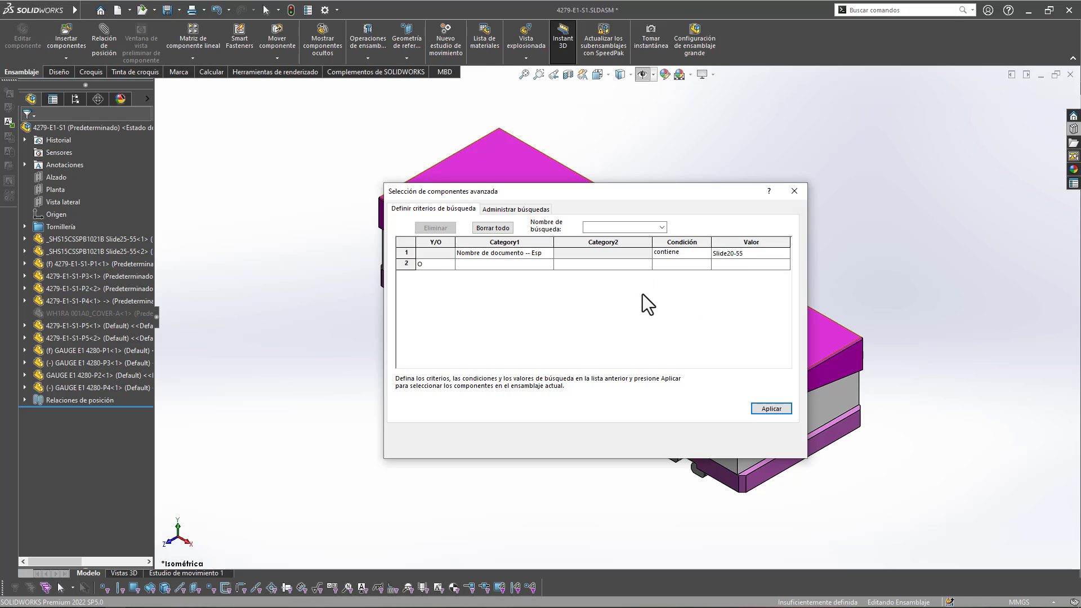
Step: Save the search as 'Selección comerciales' and close the advanced selection window
{"action": "left_click", "coordinate": [600, 227]}
{"action": "key", "text": "Caps_Lock"}
{"action": "type", "text": "S"}
{"action": "key", "text": "Caps_Lock"}
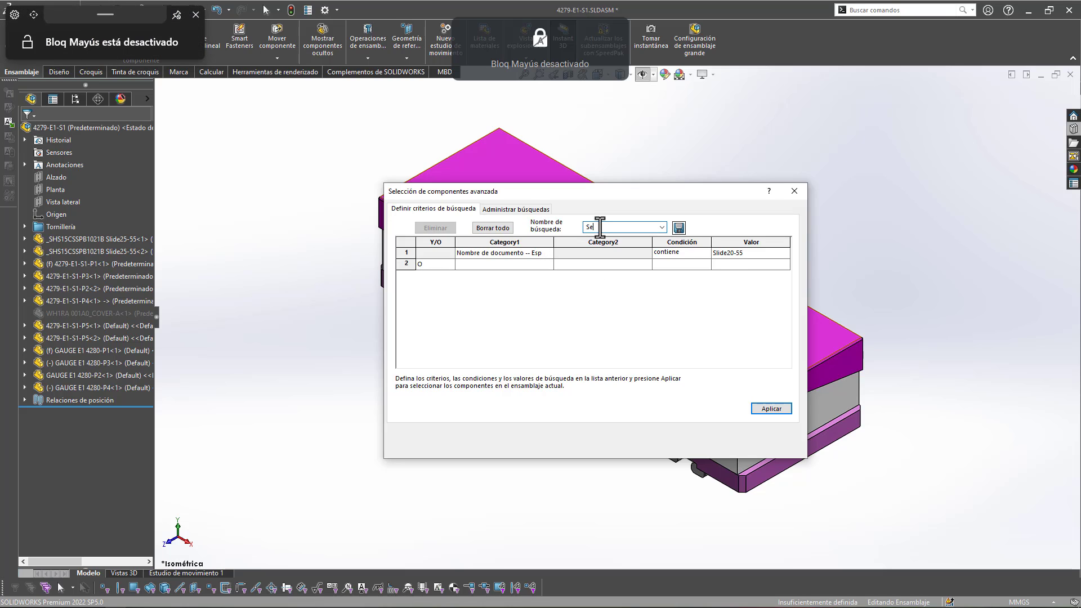
{"action": "type", "text": "lección d"}
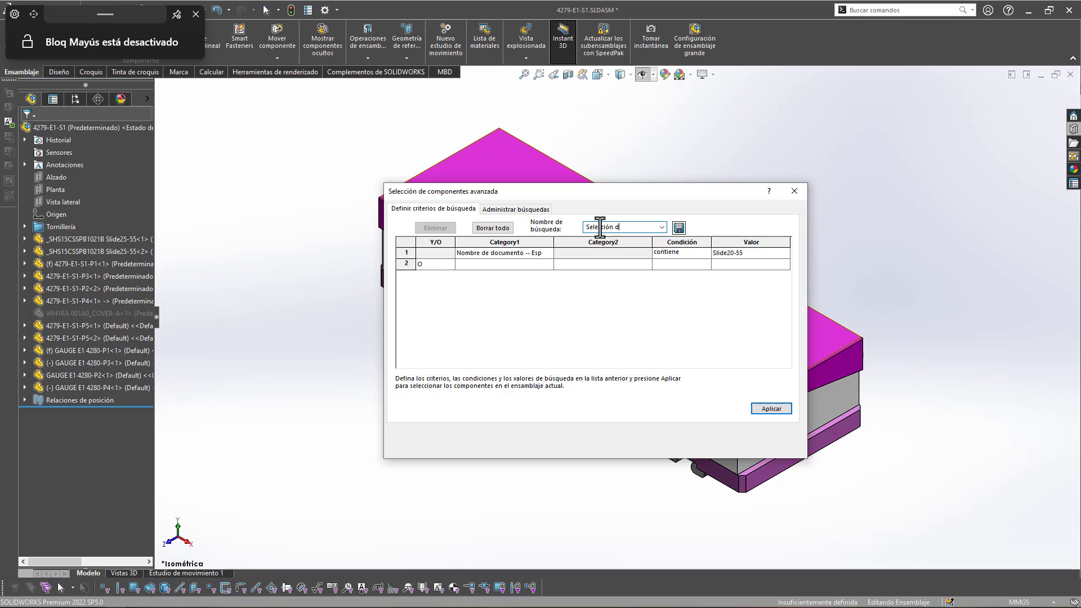
{"action": "type", "text": "e comerciale"}
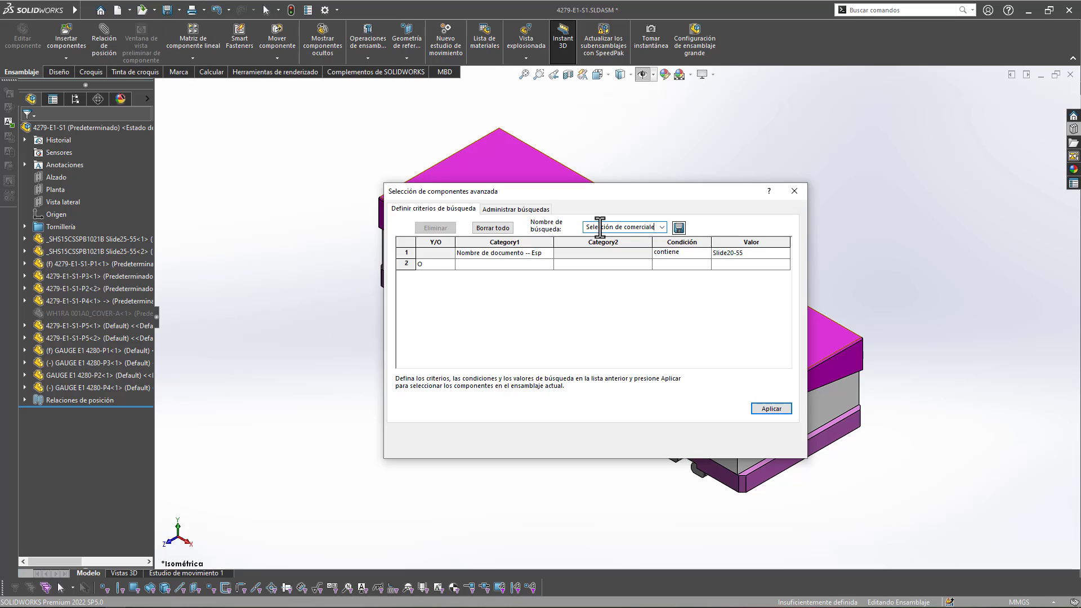
{"action": "key", "text": "BackSpace"}
{"action": "key", "text": "BackSpace"}
{"action": "key", "text": "BackSpace"}
{"action": "type", "text": "comercia"}
{"action": "left_click", "coordinate": [678, 230]}
{"action": "left_click", "coordinate": [792, 192]}
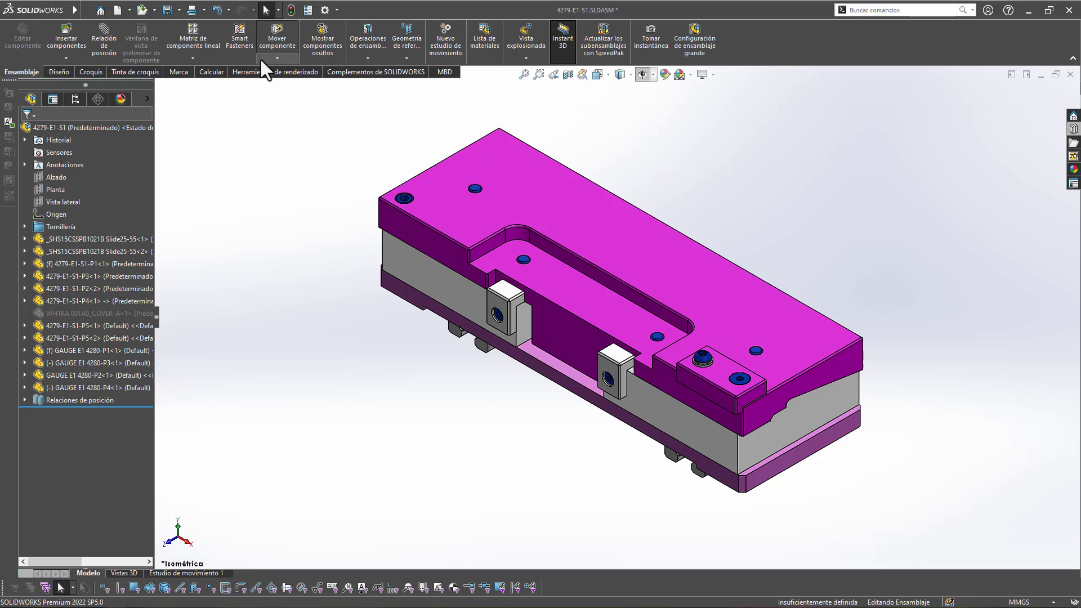
Step: Add Selección comerciales to the favourite searches and run it, selecting nothing
{"action": "left_click", "coordinate": [277, 10]}
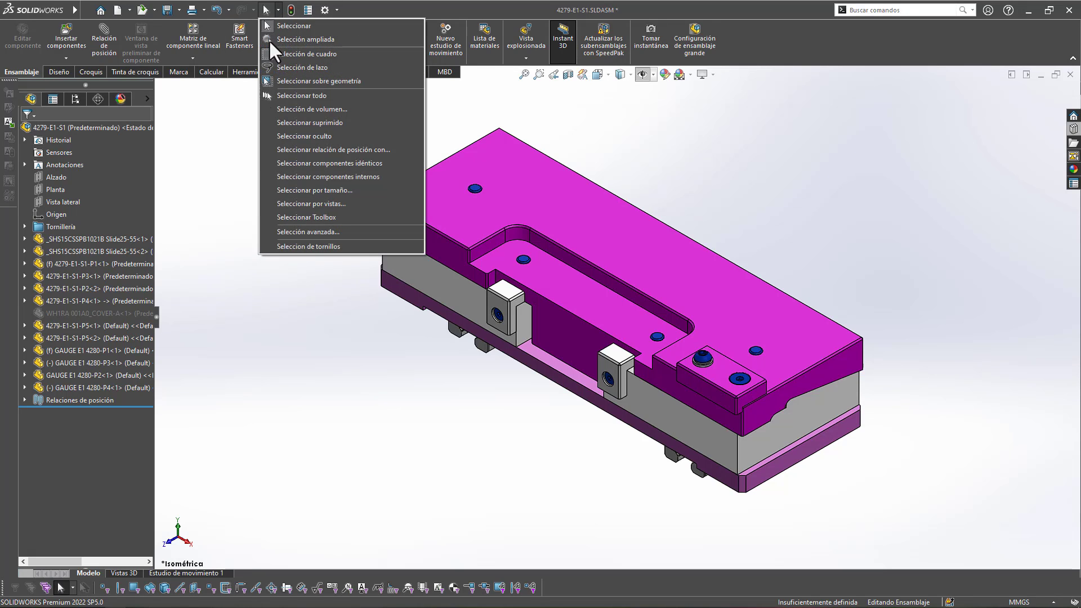
{"action": "left_click", "coordinate": [299, 232]}
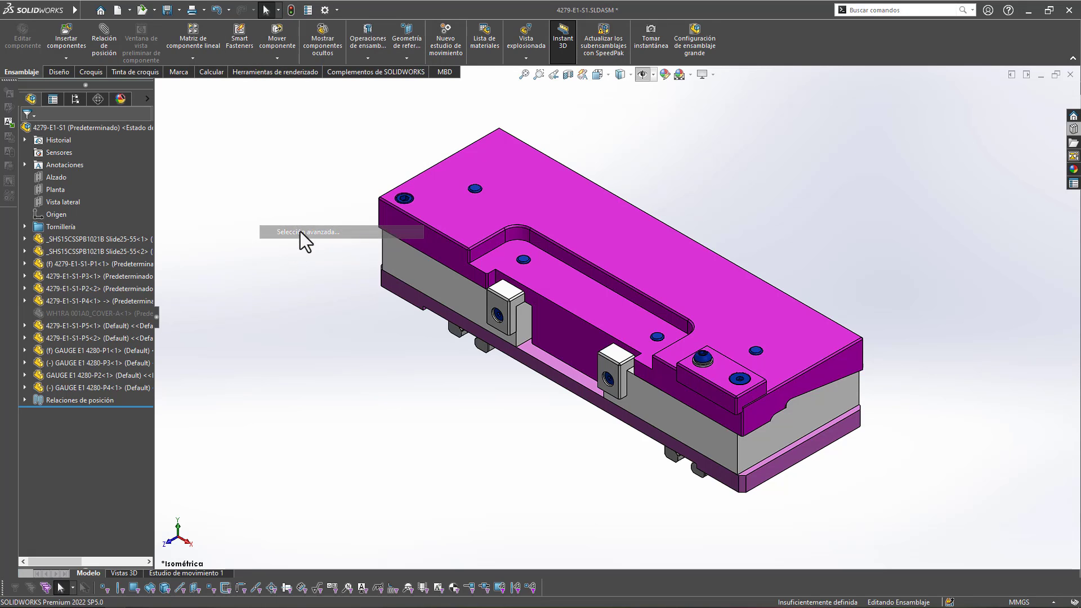
{"action": "left_click", "coordinate": [506, 209]}
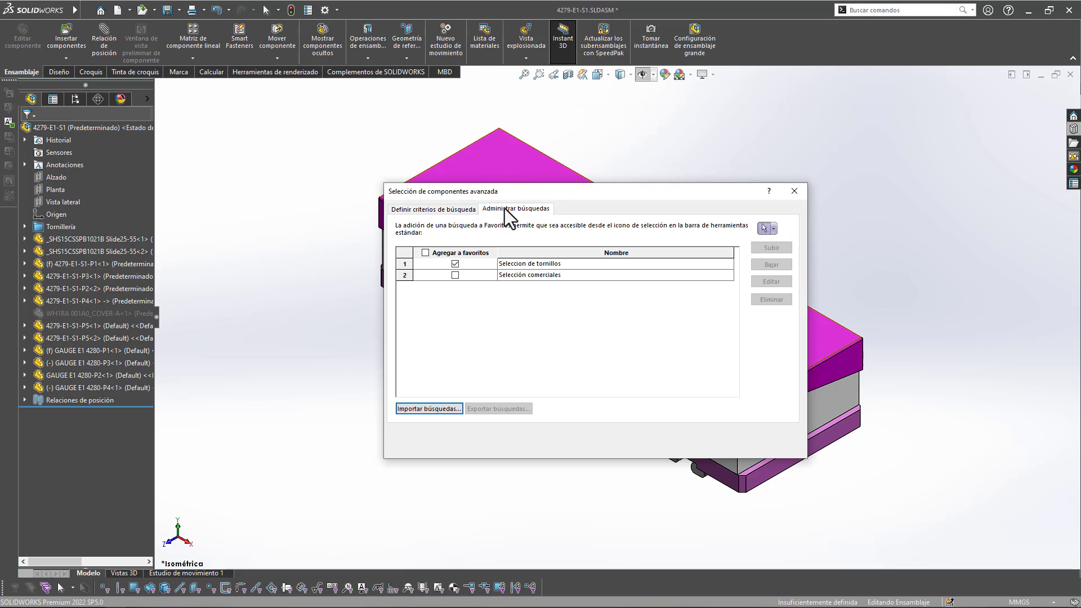
{"action": "left_click", "coordinate": [455, 275]}
{"action": "left_click", "coordinate": [795, 191]}
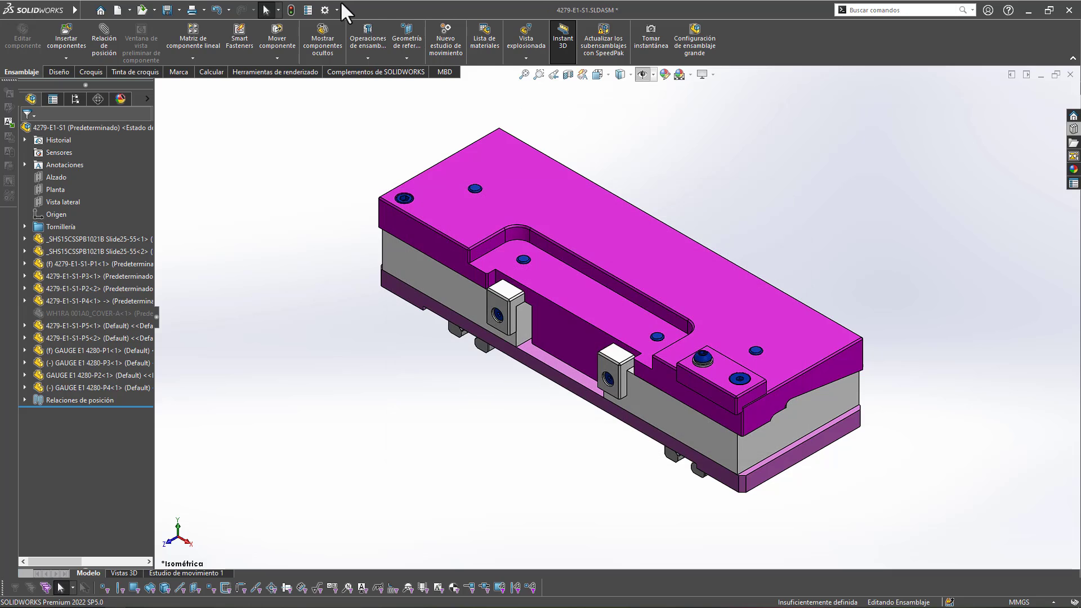
{"action": "left_click", "coordinate": [278, 9]}
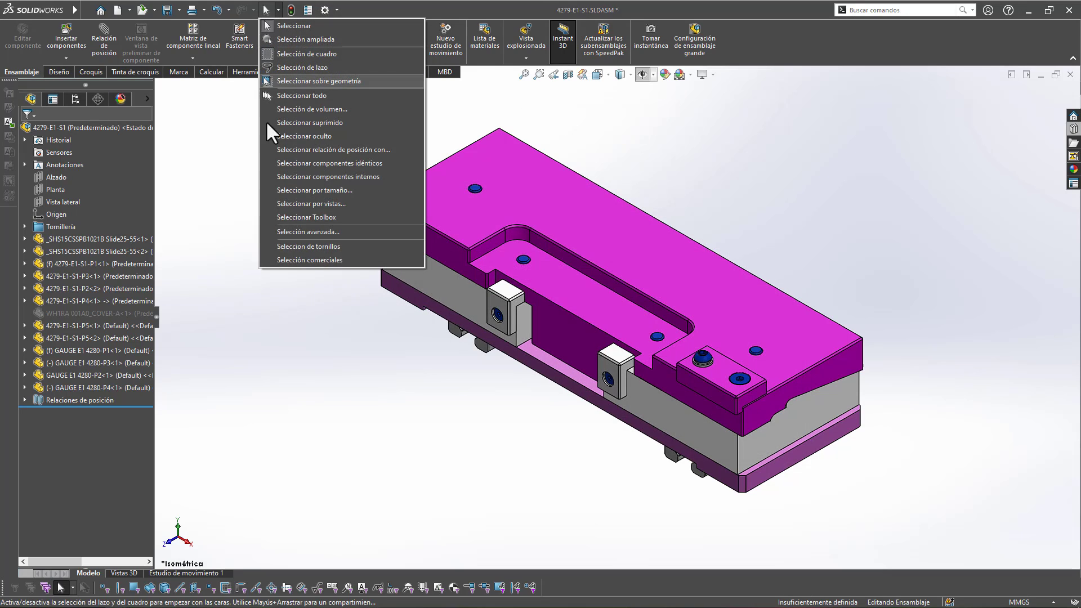
{"action": "left_click", "coordinate": [299, 263]}
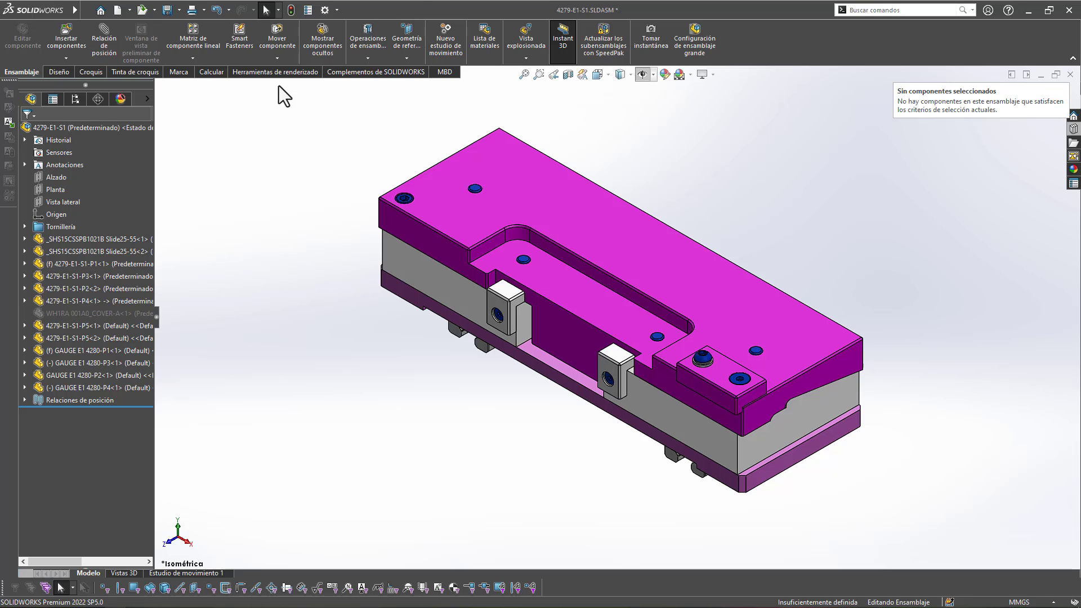
Step: Reopen advanced selection and load Selección comerciales for editing
{"action": "left_click", "coordinate": [279, 15]}
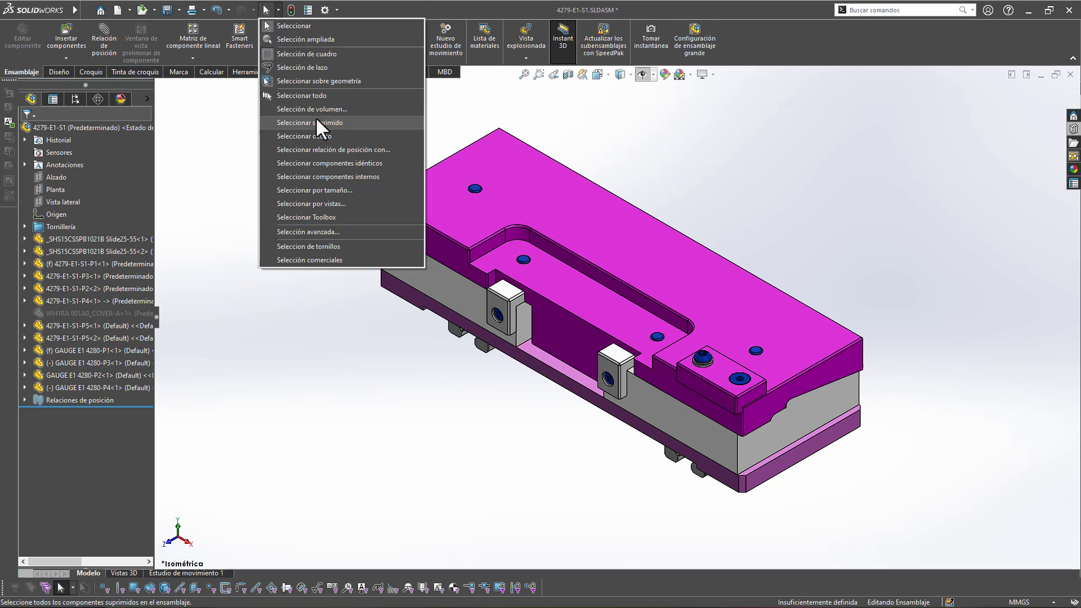
{"action": "left_click", "coordinate": [309, 231]}
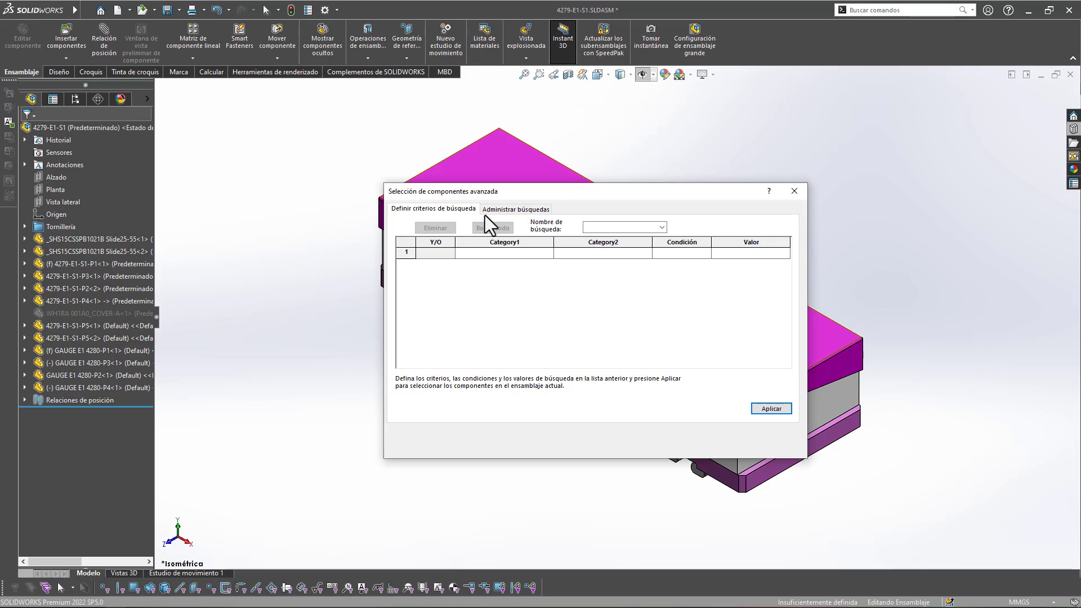
{"action": "left_click", "coordinate": [530, 209]}
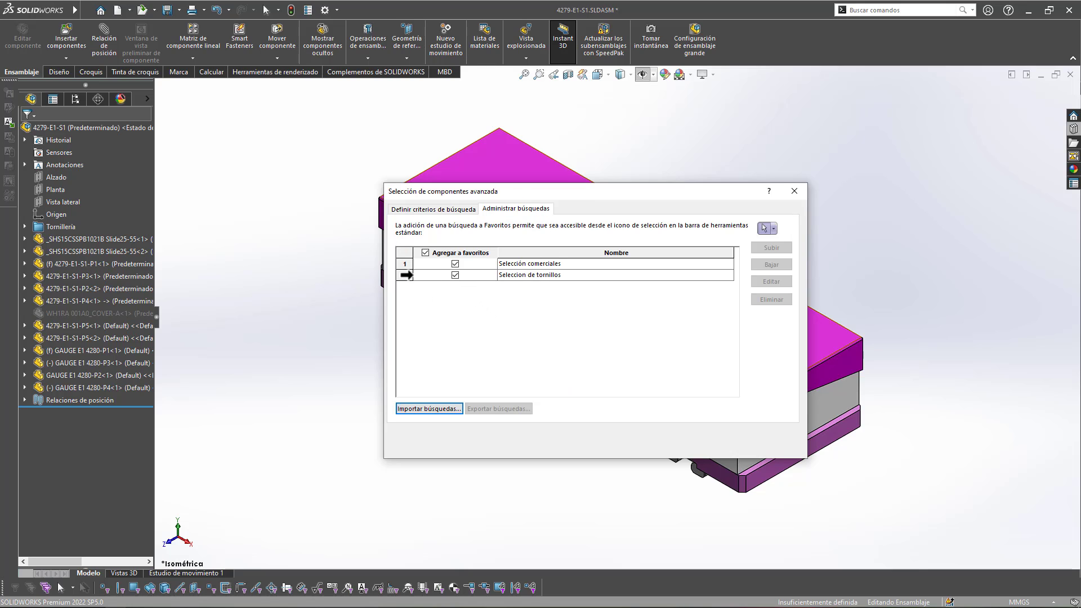
{"action": "left_click", "coordinate": [530, 275]}
{"action": "left_click", "coordinate": [529, 264]}
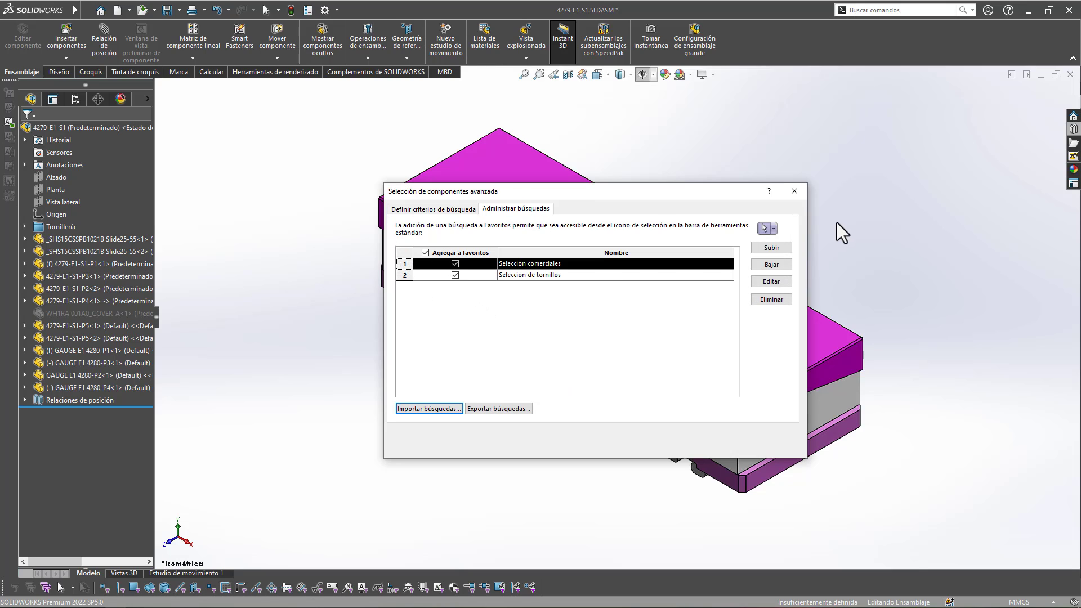
{"action": "left_click", "coordinate": [772, 282]}
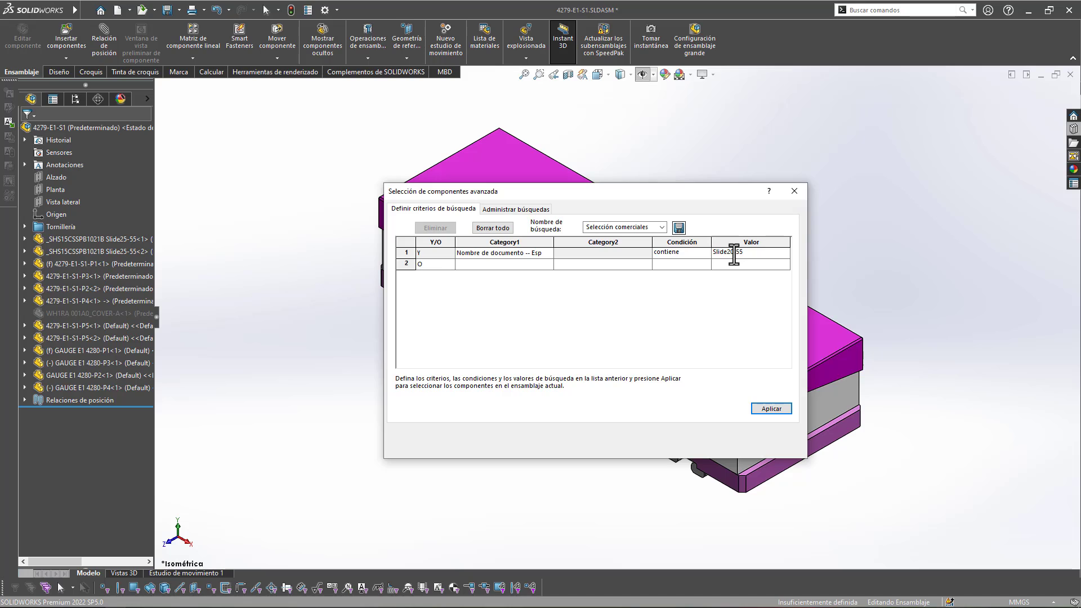
Step: Save the Slide25-55 value and apply the search to select both slide components
{"action": "left_click", "coordinate": [680, 228]}
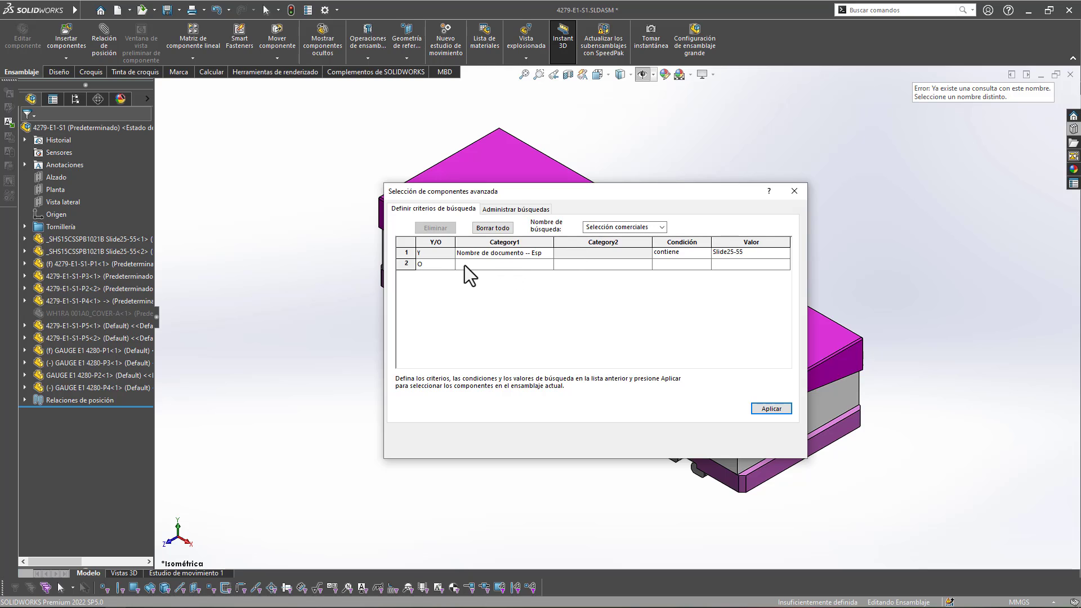
{"action": "left_click", "coordinate": [512, 211]}
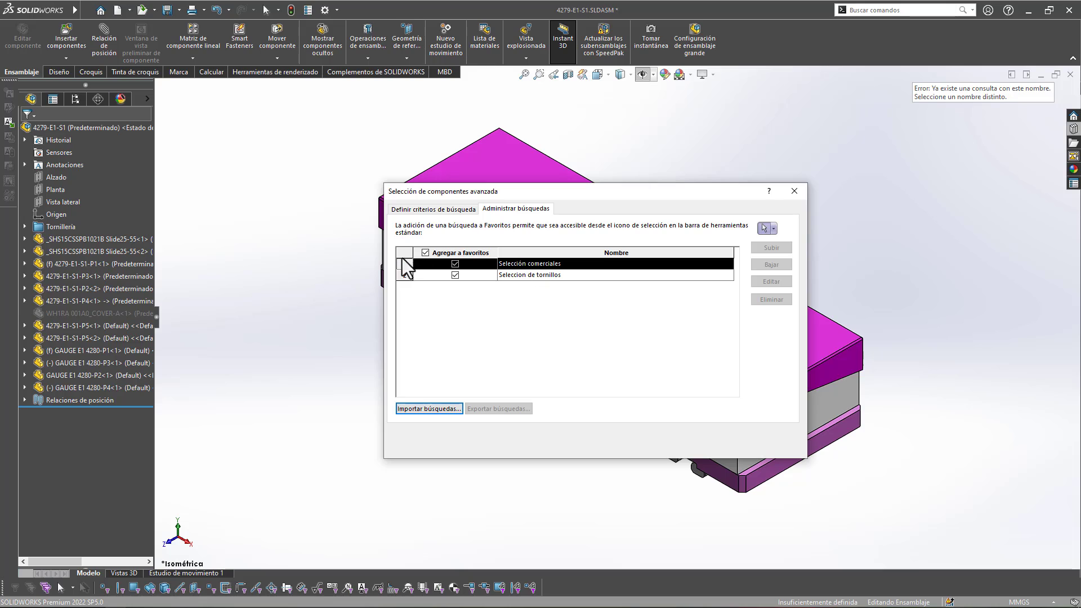
{"action": "left_click", "coordinate": [438, 210]}
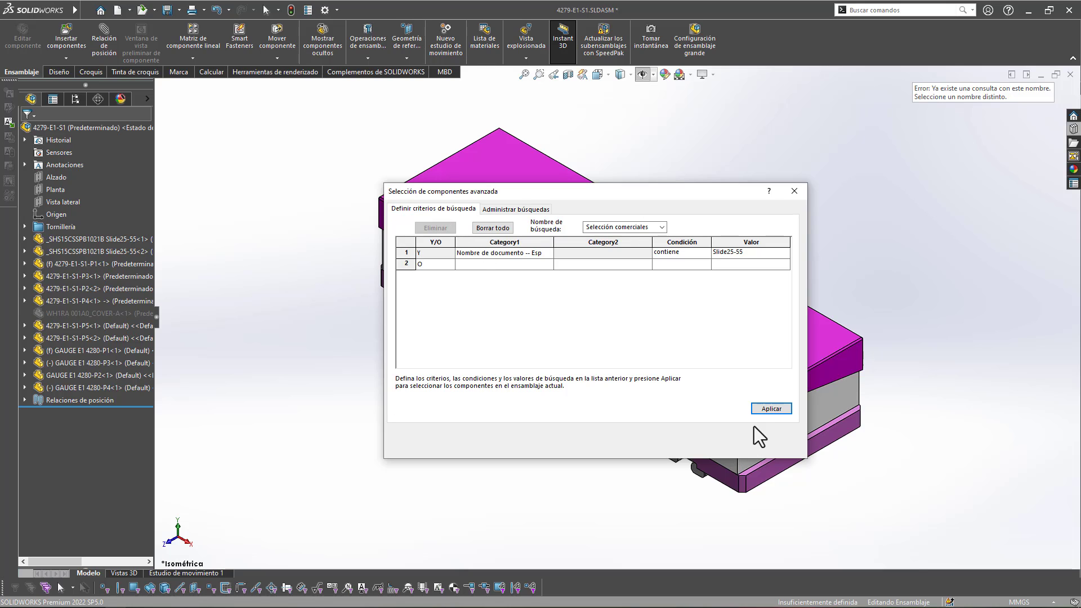
{"action": "left_click", "coordinate": [765, 407]}
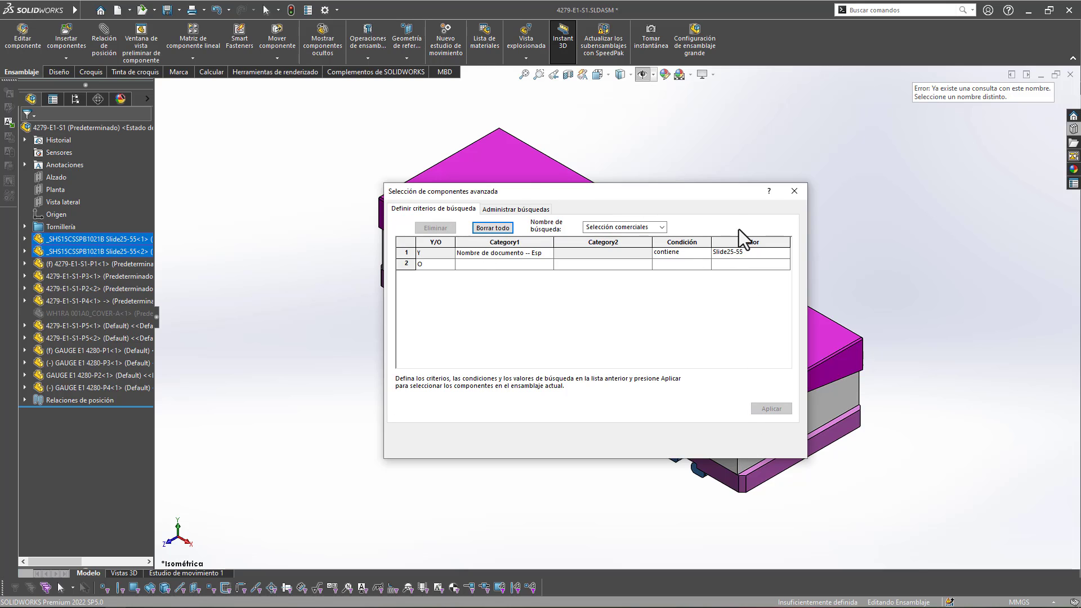
{"action": "left_click", "coordinate": [794, 191]}
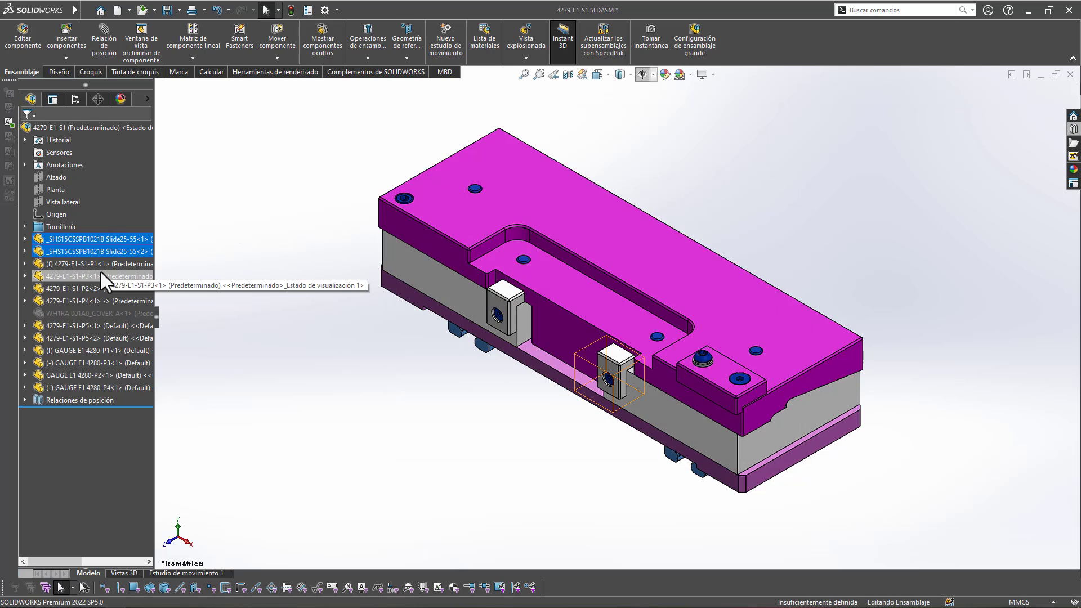
Step: Put the two selected Slide25-55 components into a new folder named Comerciales
{"action": "right_click", "coordinate": [116, 242]}
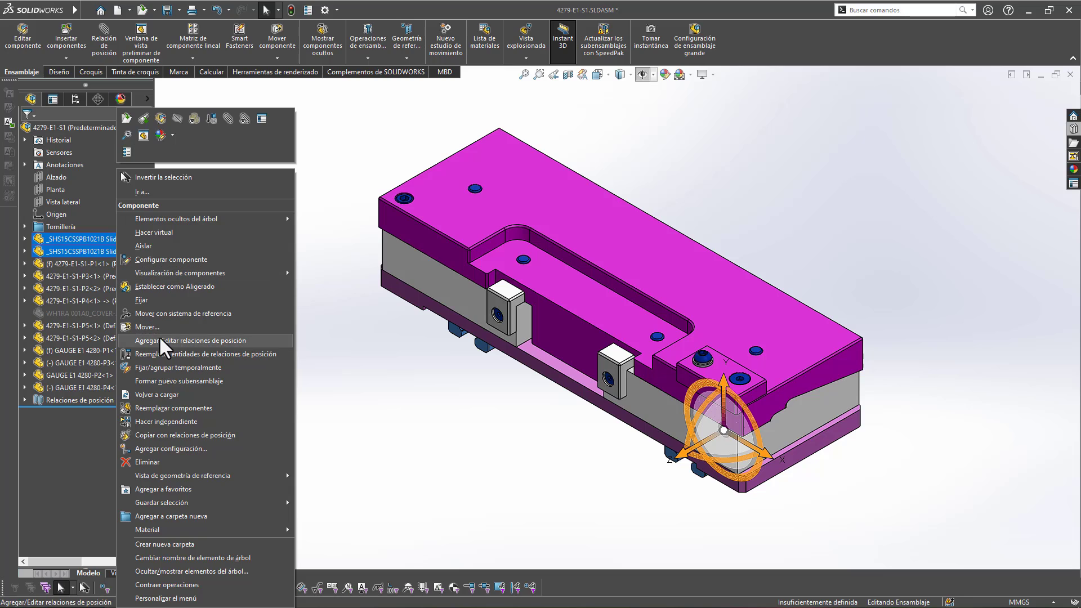
{"action": "left_click", "coordinate": [139, 517]}
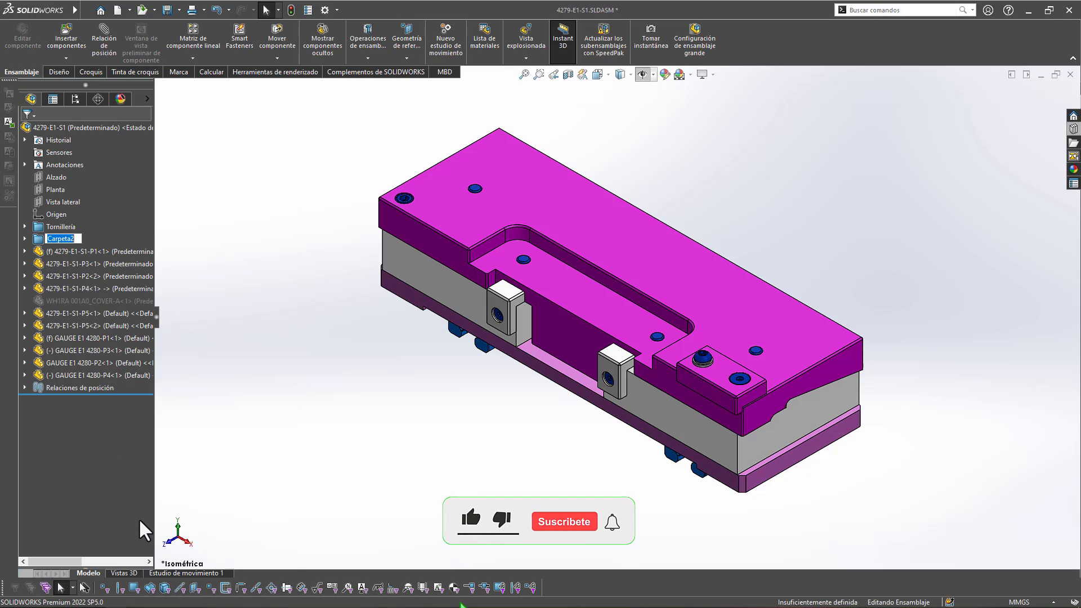
{"action": "key", "text": "Caps_Lock"}
{"action": "key", "text": "Caps_Lock"}
{"action": "key", "text": "BackSpace"}
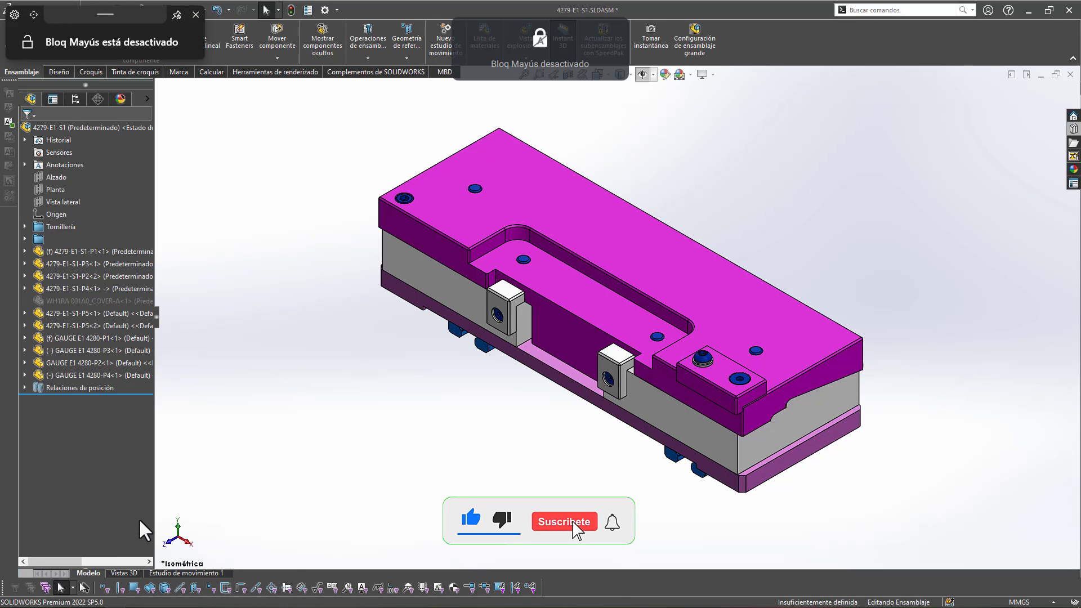
{"action": "type", "text": "Comerciales"}
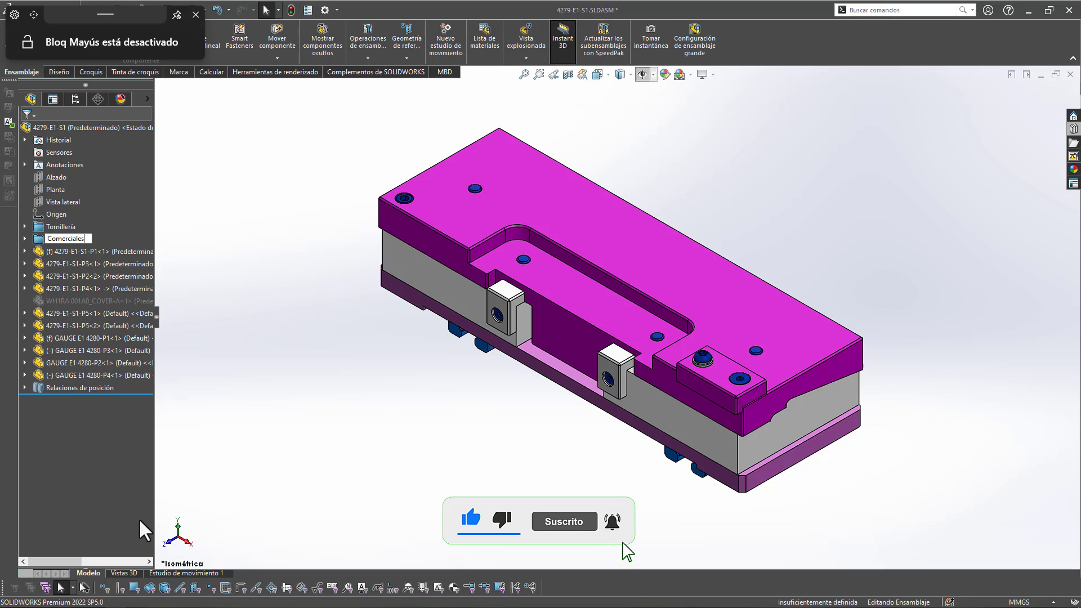
{"action": "key", "text": "Return"}
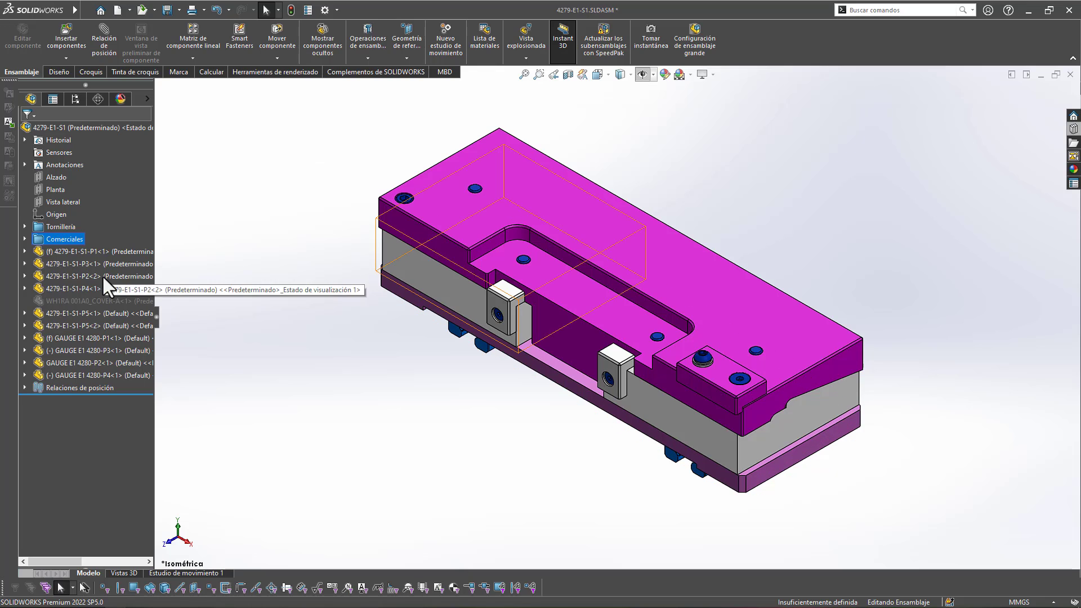
{"action": "left_click", "coordinate": [279, 9]}
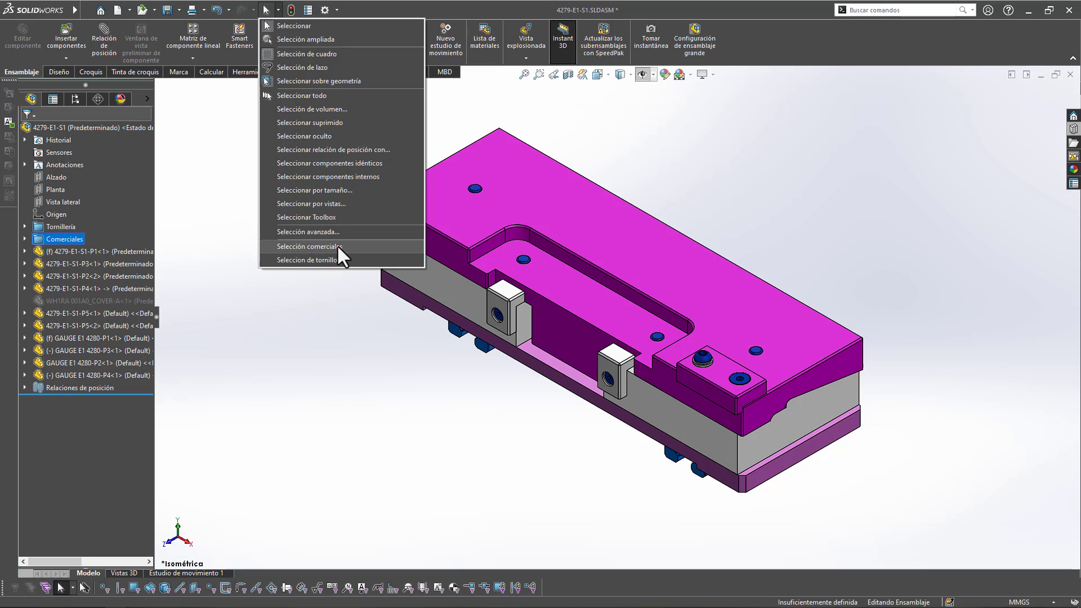
{"action": "left_click", "coordinate": [231, 287]}
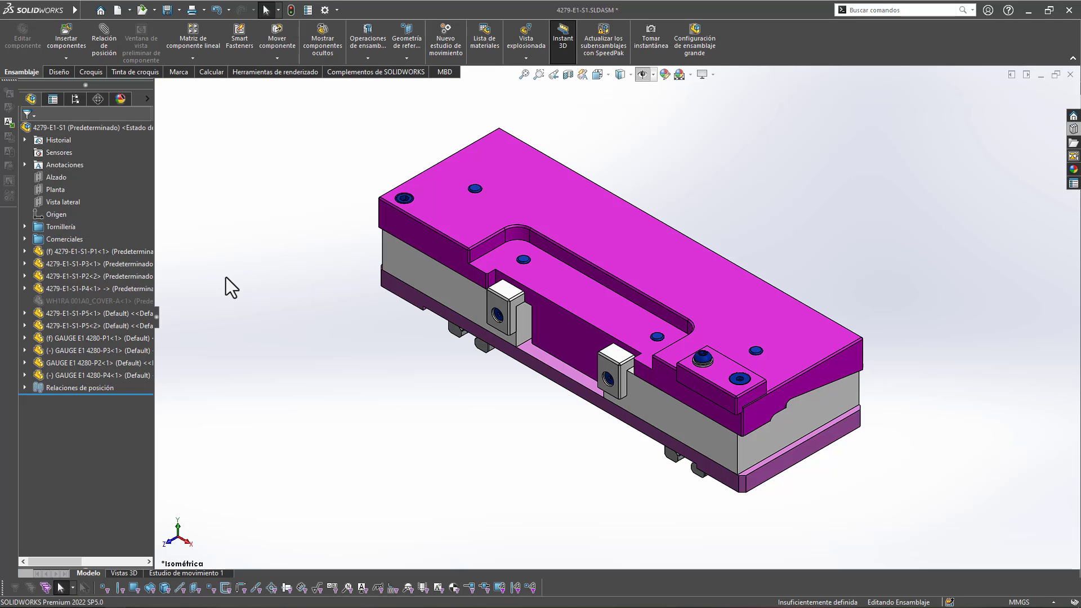